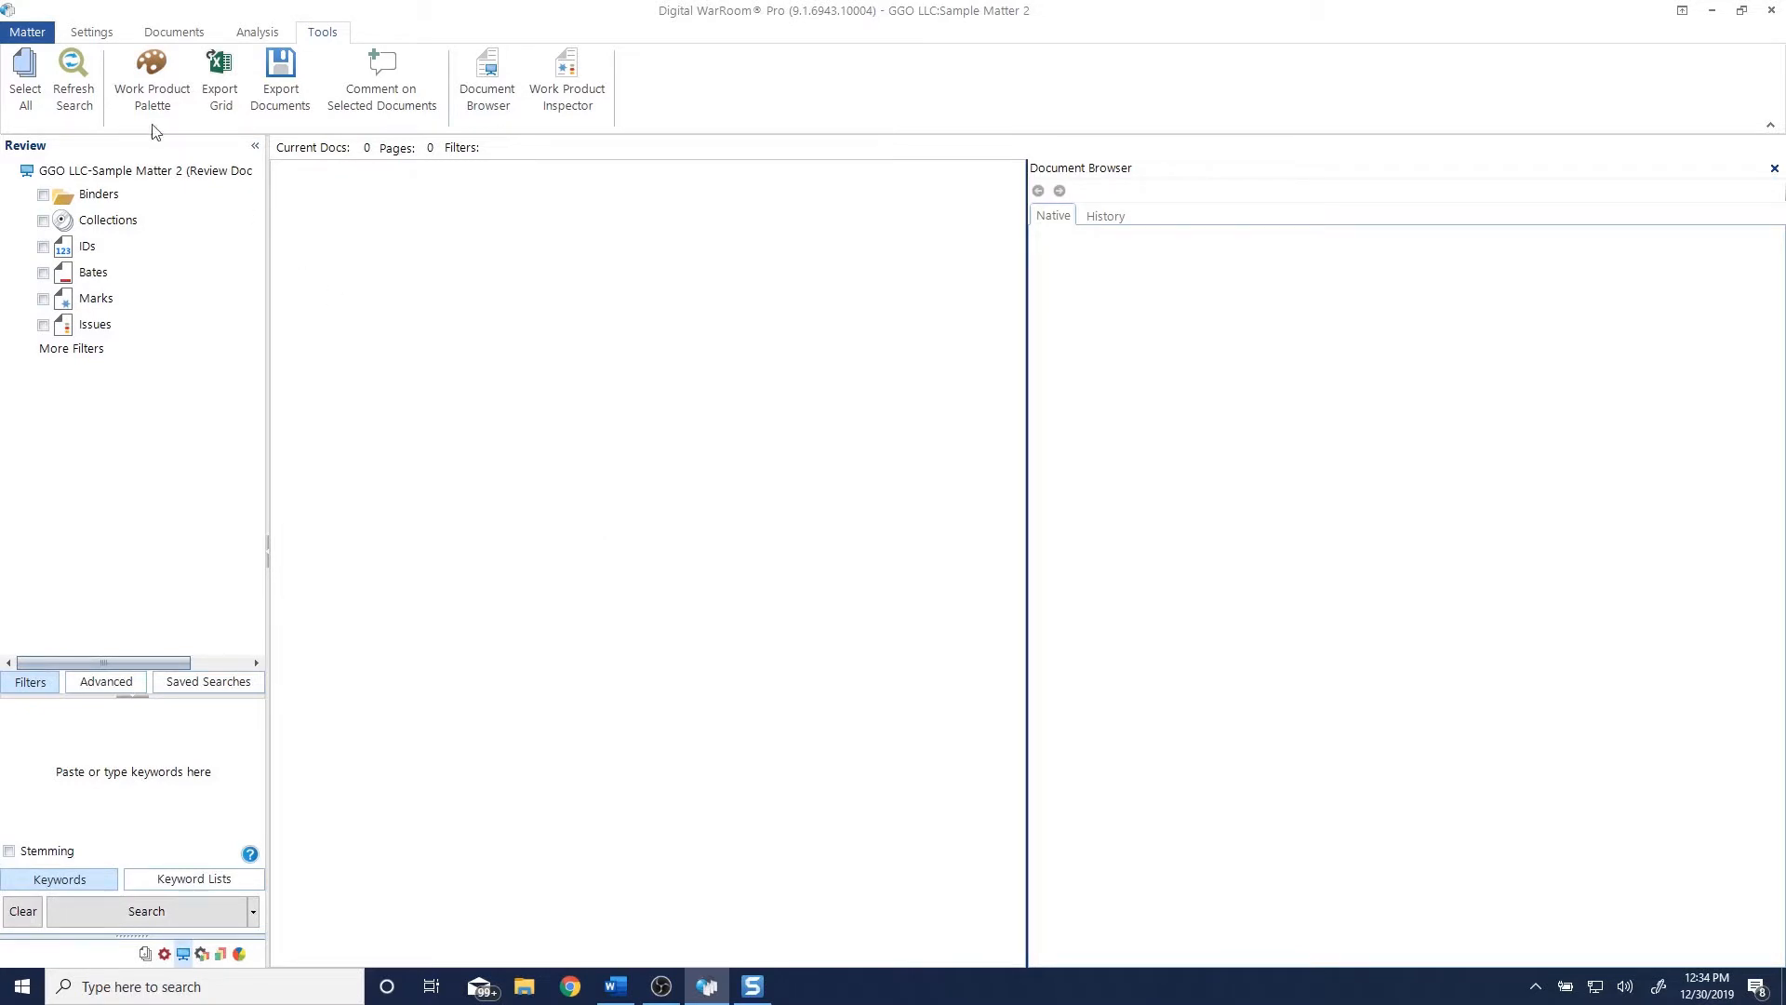
Open the matter Sample Matter 2 under the client GGO LLC.
left_click(48, 36)
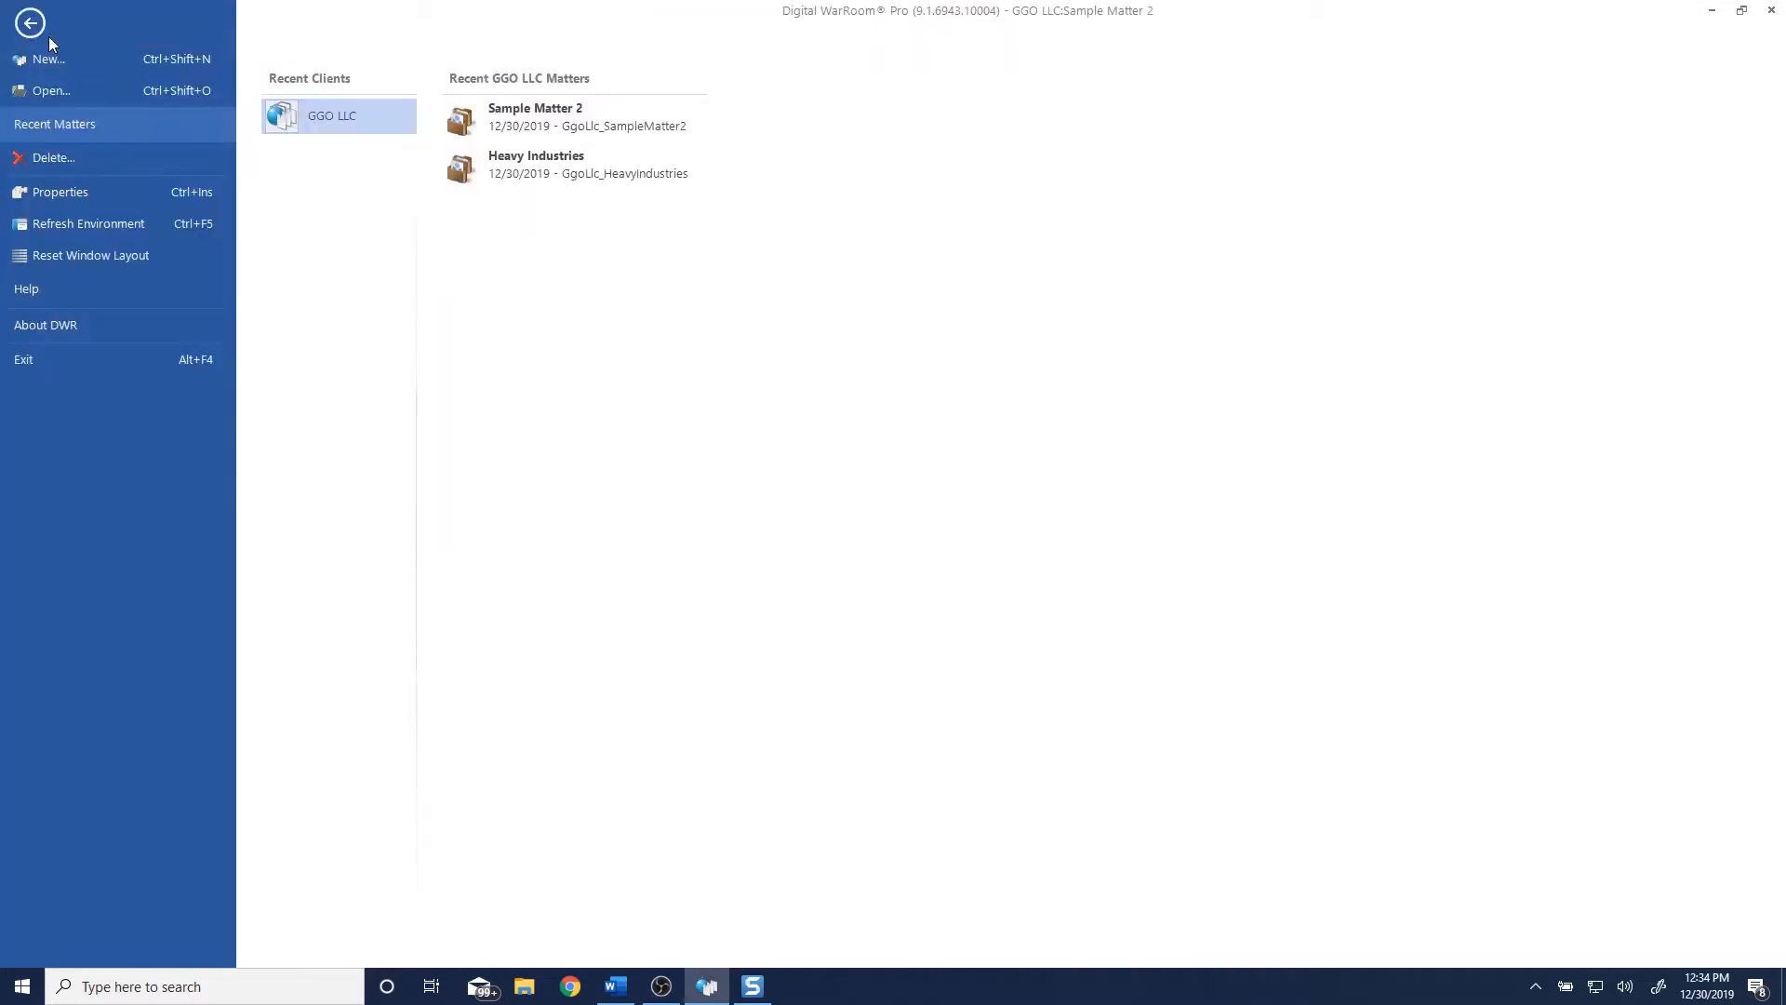
left_click(58, 88)
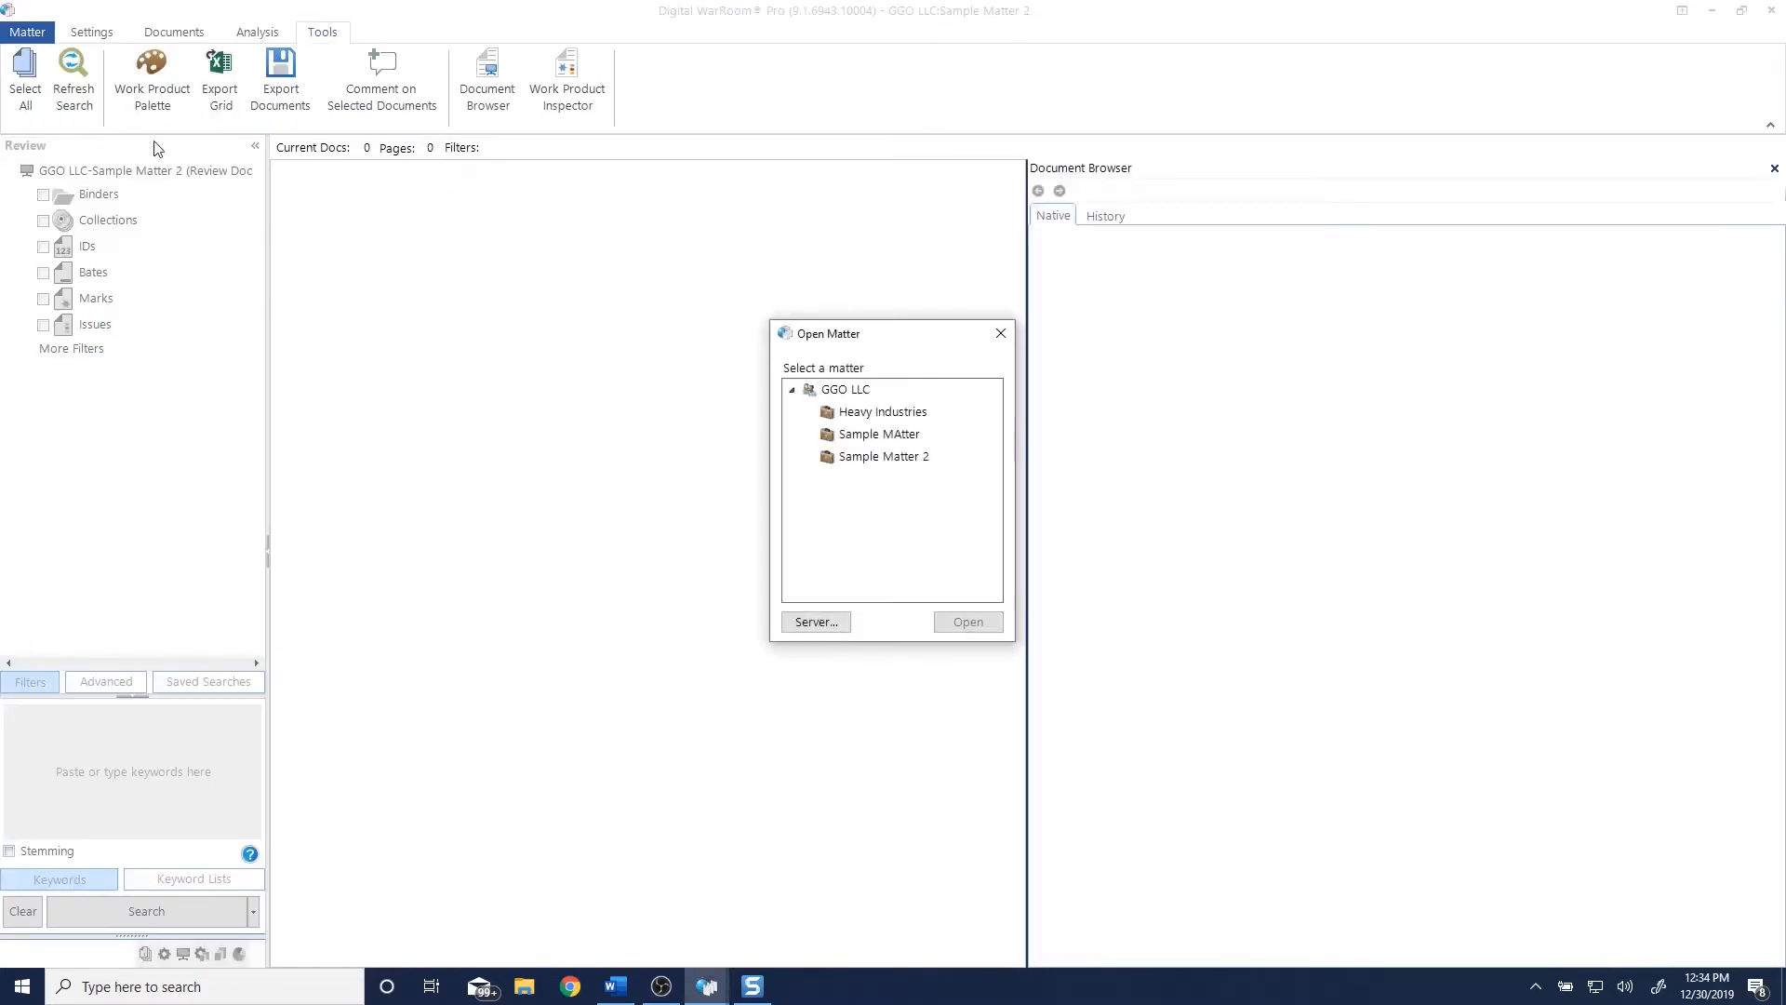
left_click(878, 459)
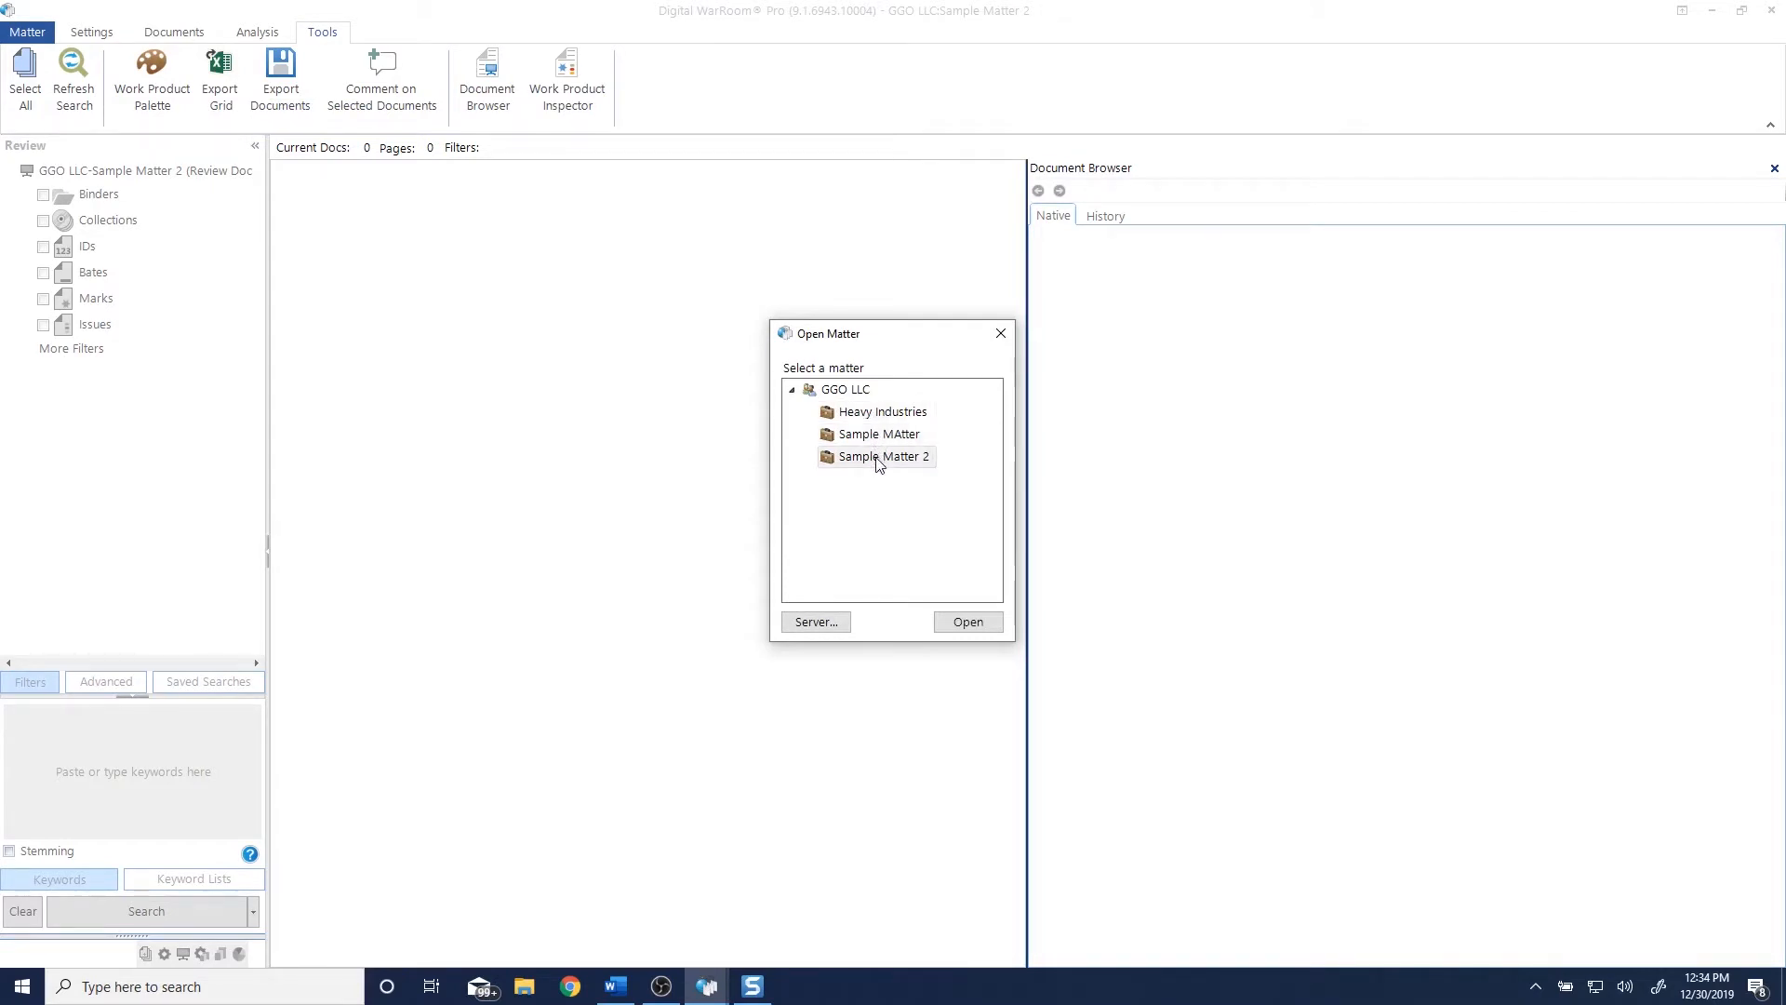
left_click(973, 625)
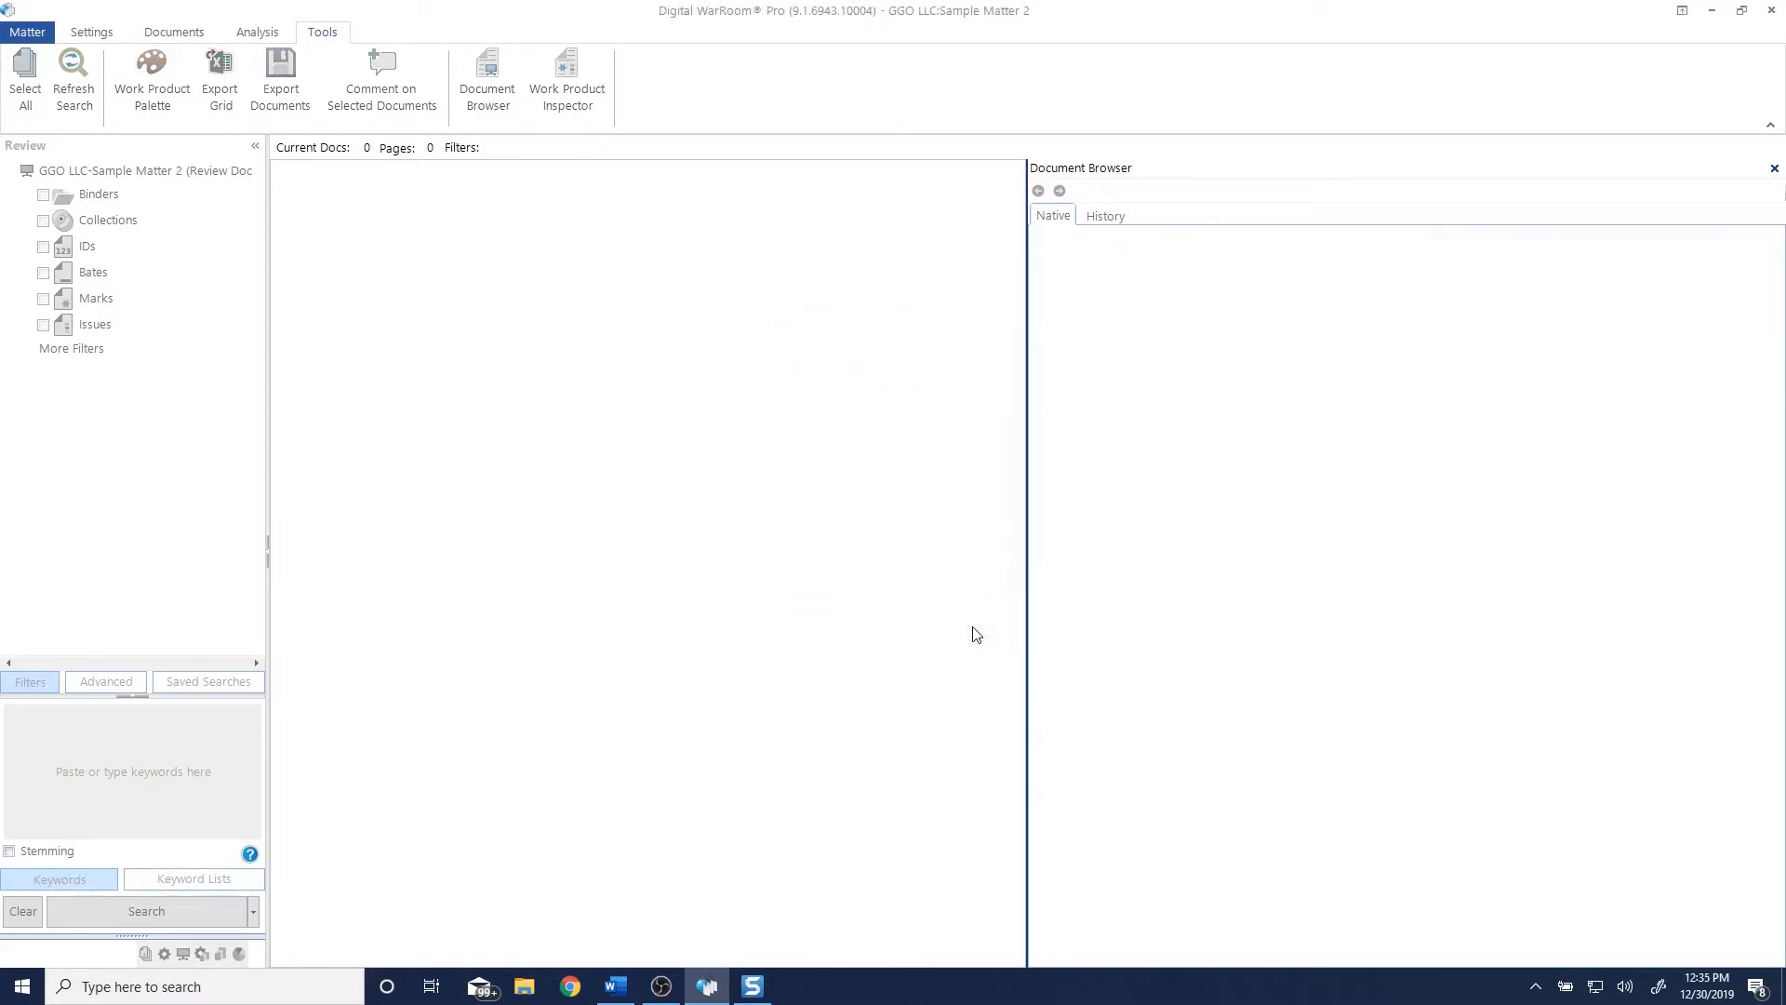
Filter the review documents to the date range from 04/05/2016 until 08/20/2020.
left_click(27, 419)
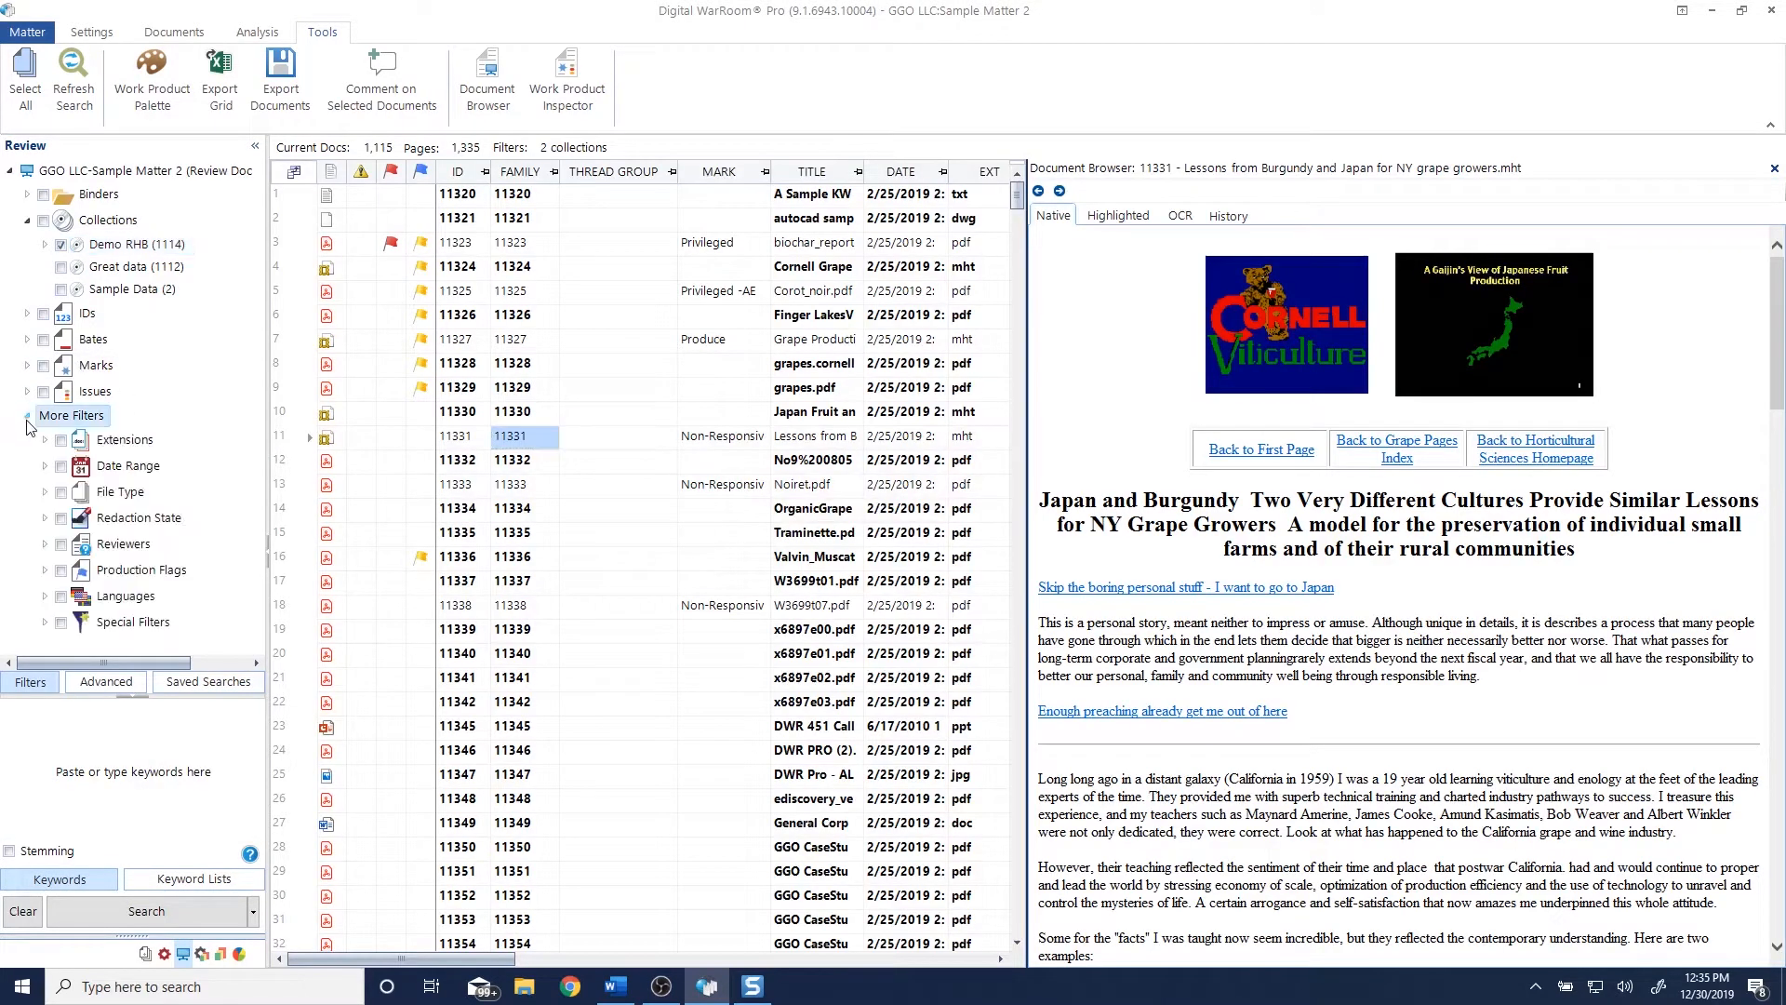
left_click(45, 465)
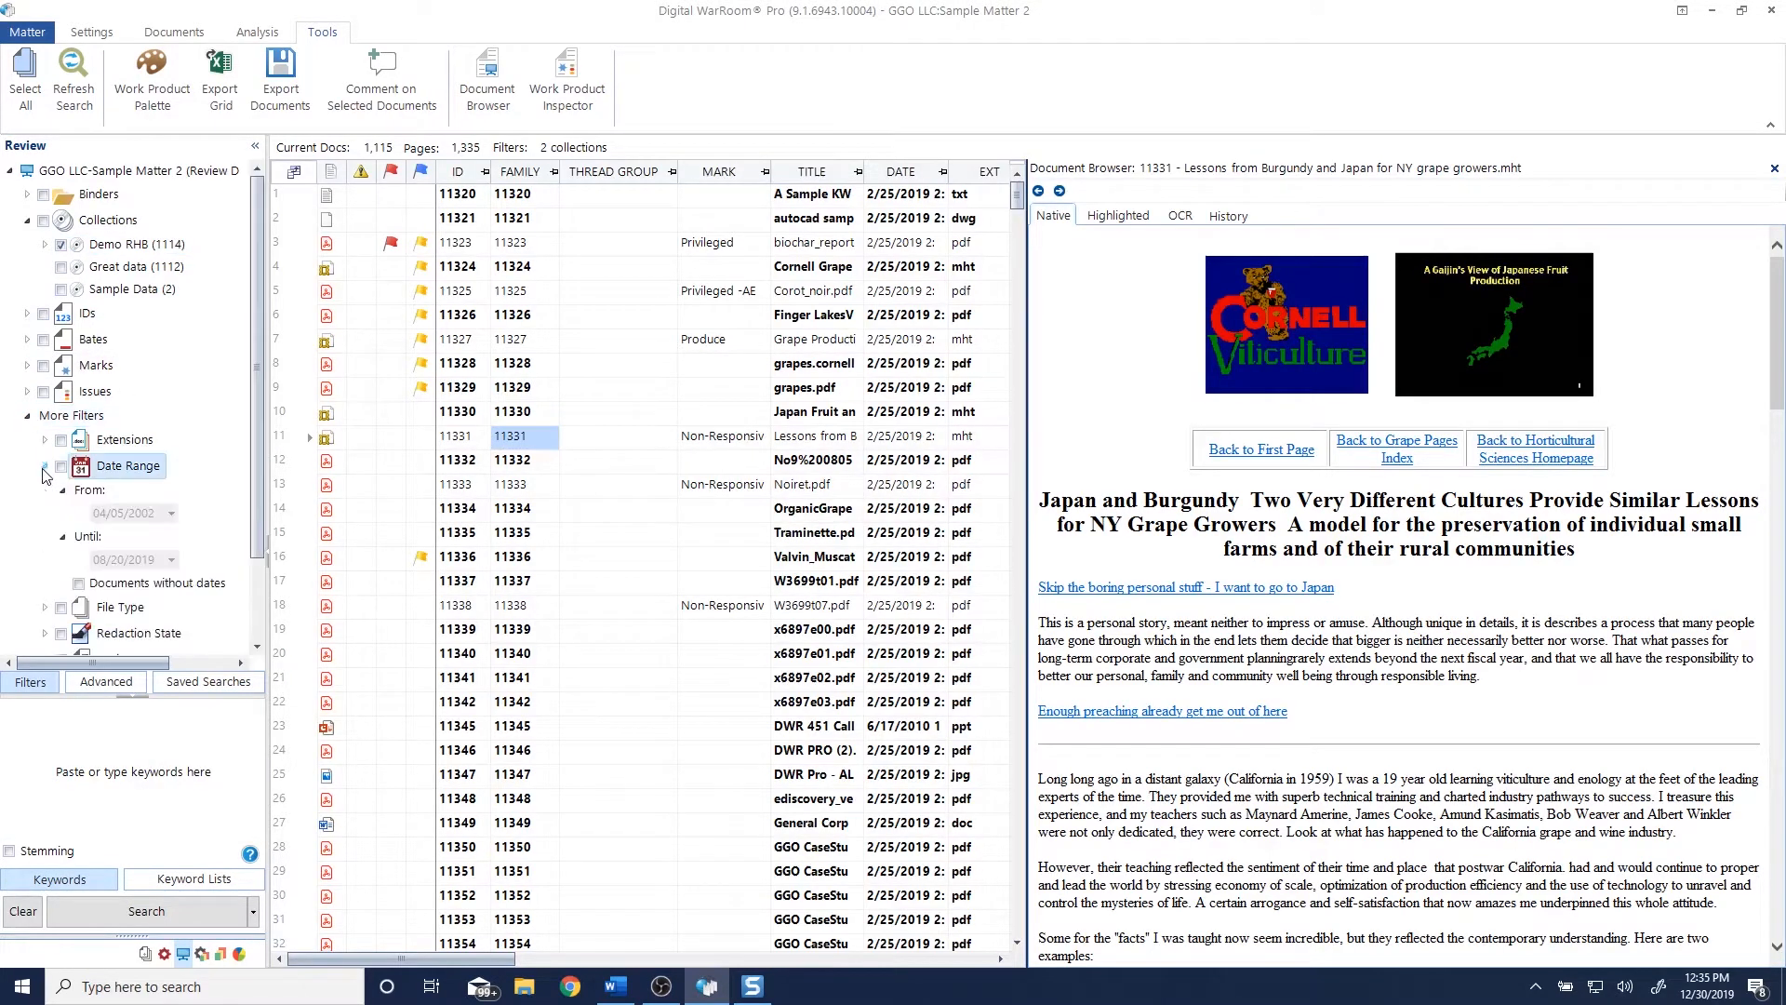
left_click(171, 514)
left_click(157, 517)
key("BackSpace")
key("BackSpace")
type("16")
left_click(151, 564)
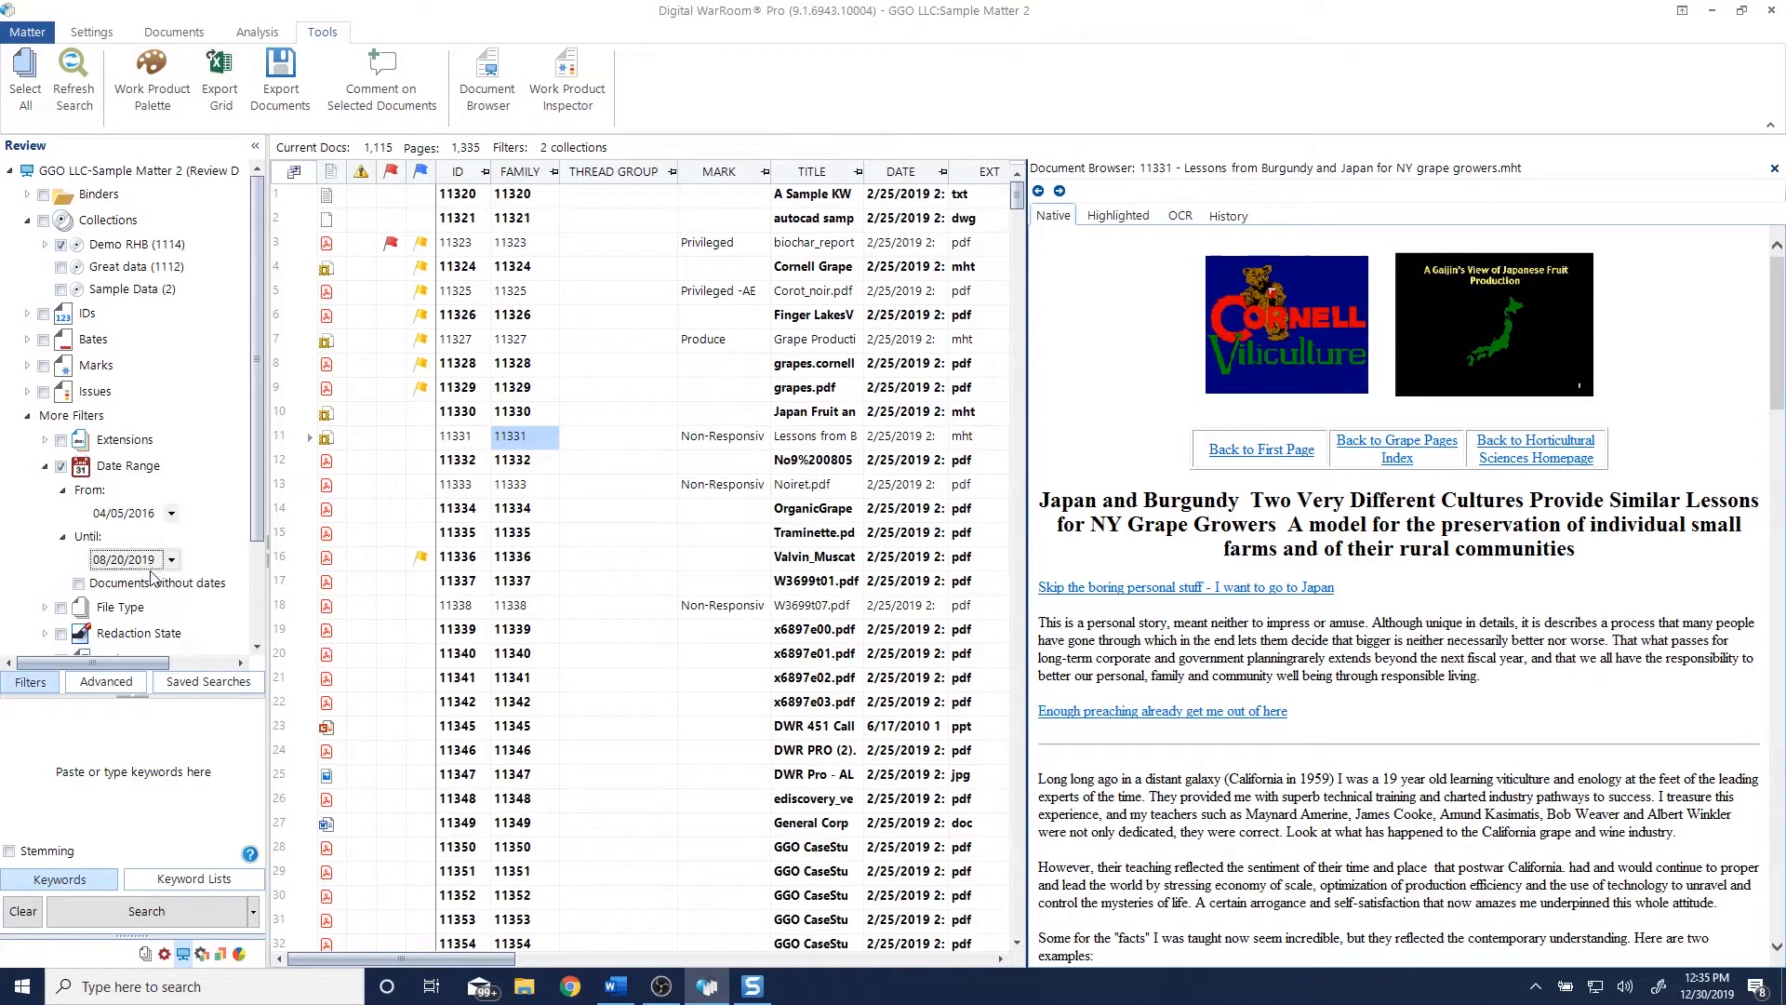
key("BackSpace")
key("BackSpace")
type("20")
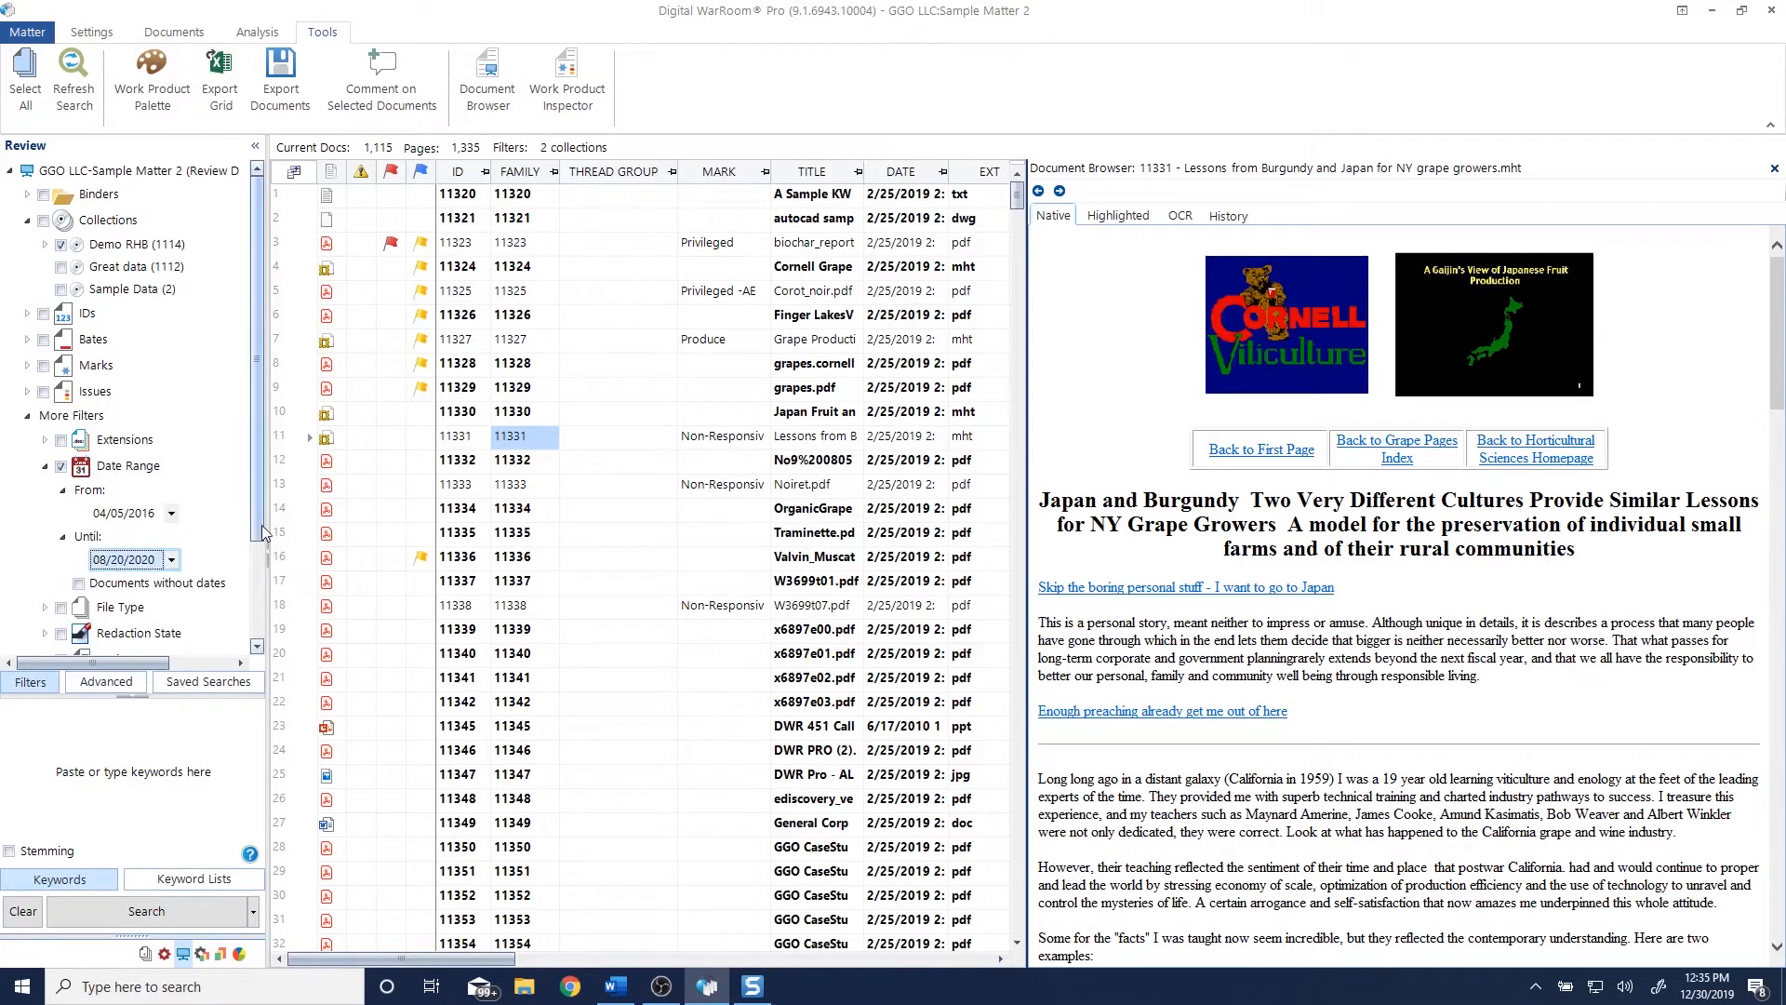
Search for the keywords "wine AND grape", and run a search that includes families.
left_click(185, 760)
type("wine")
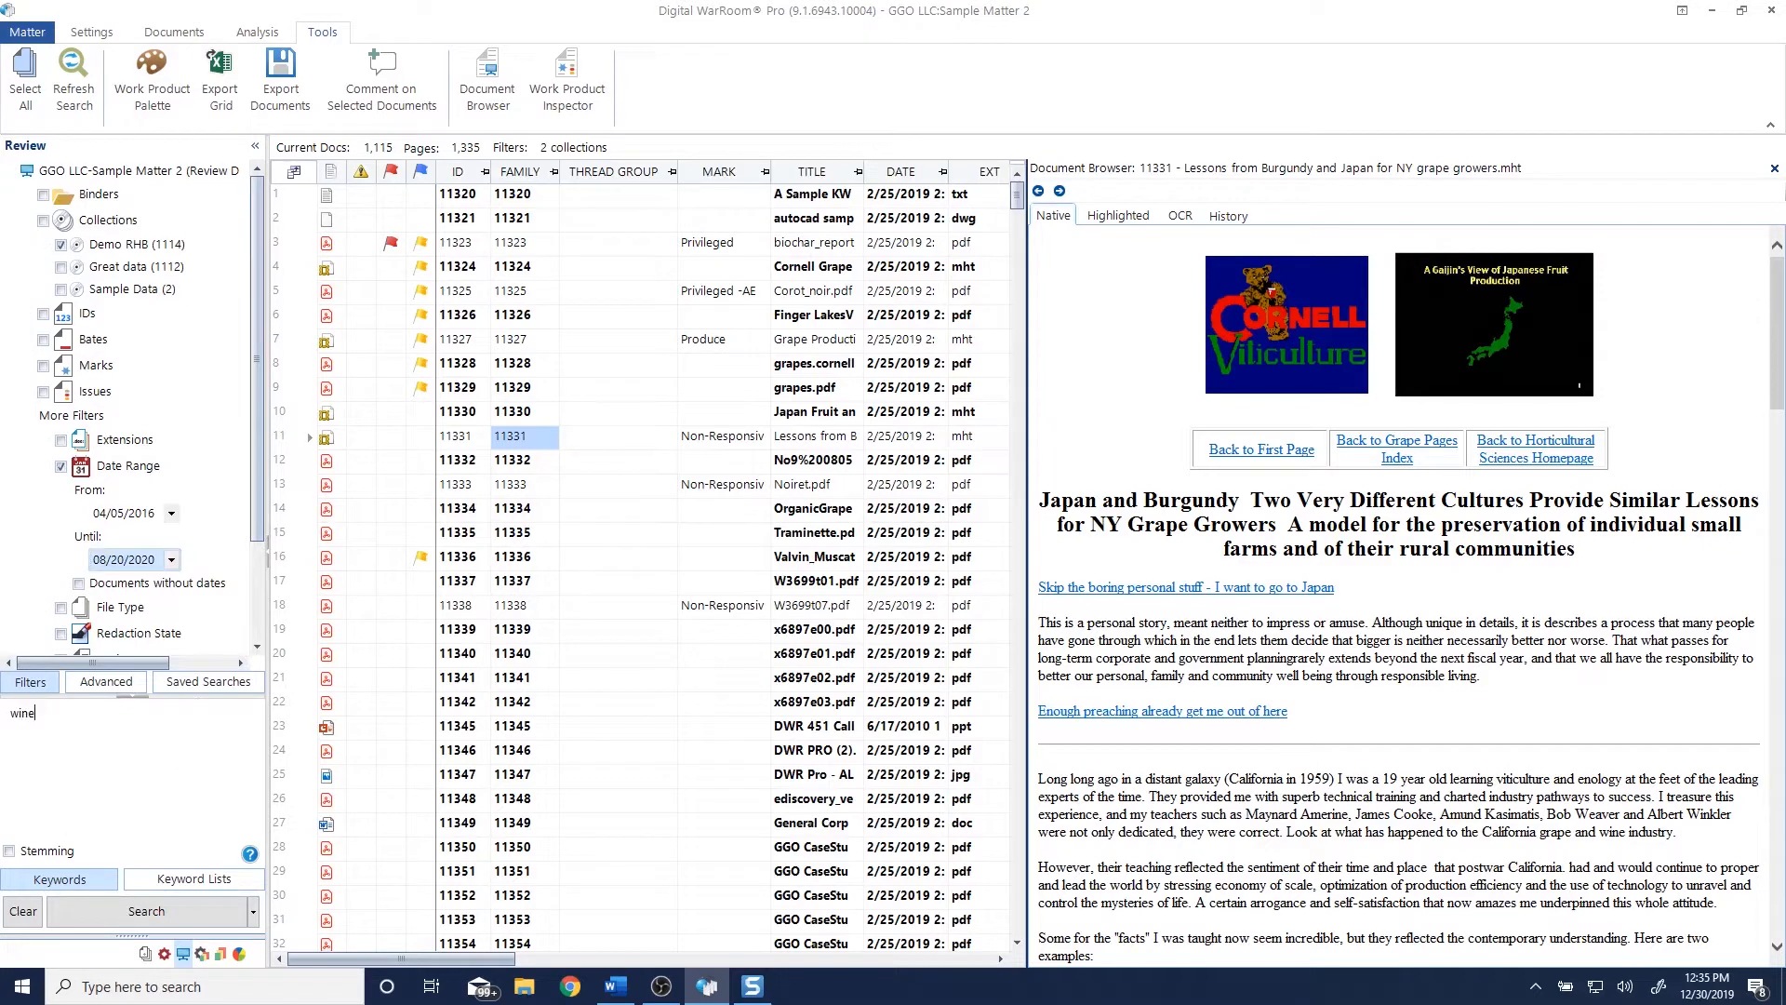
type(" AND grape")
left_click(226, 919)
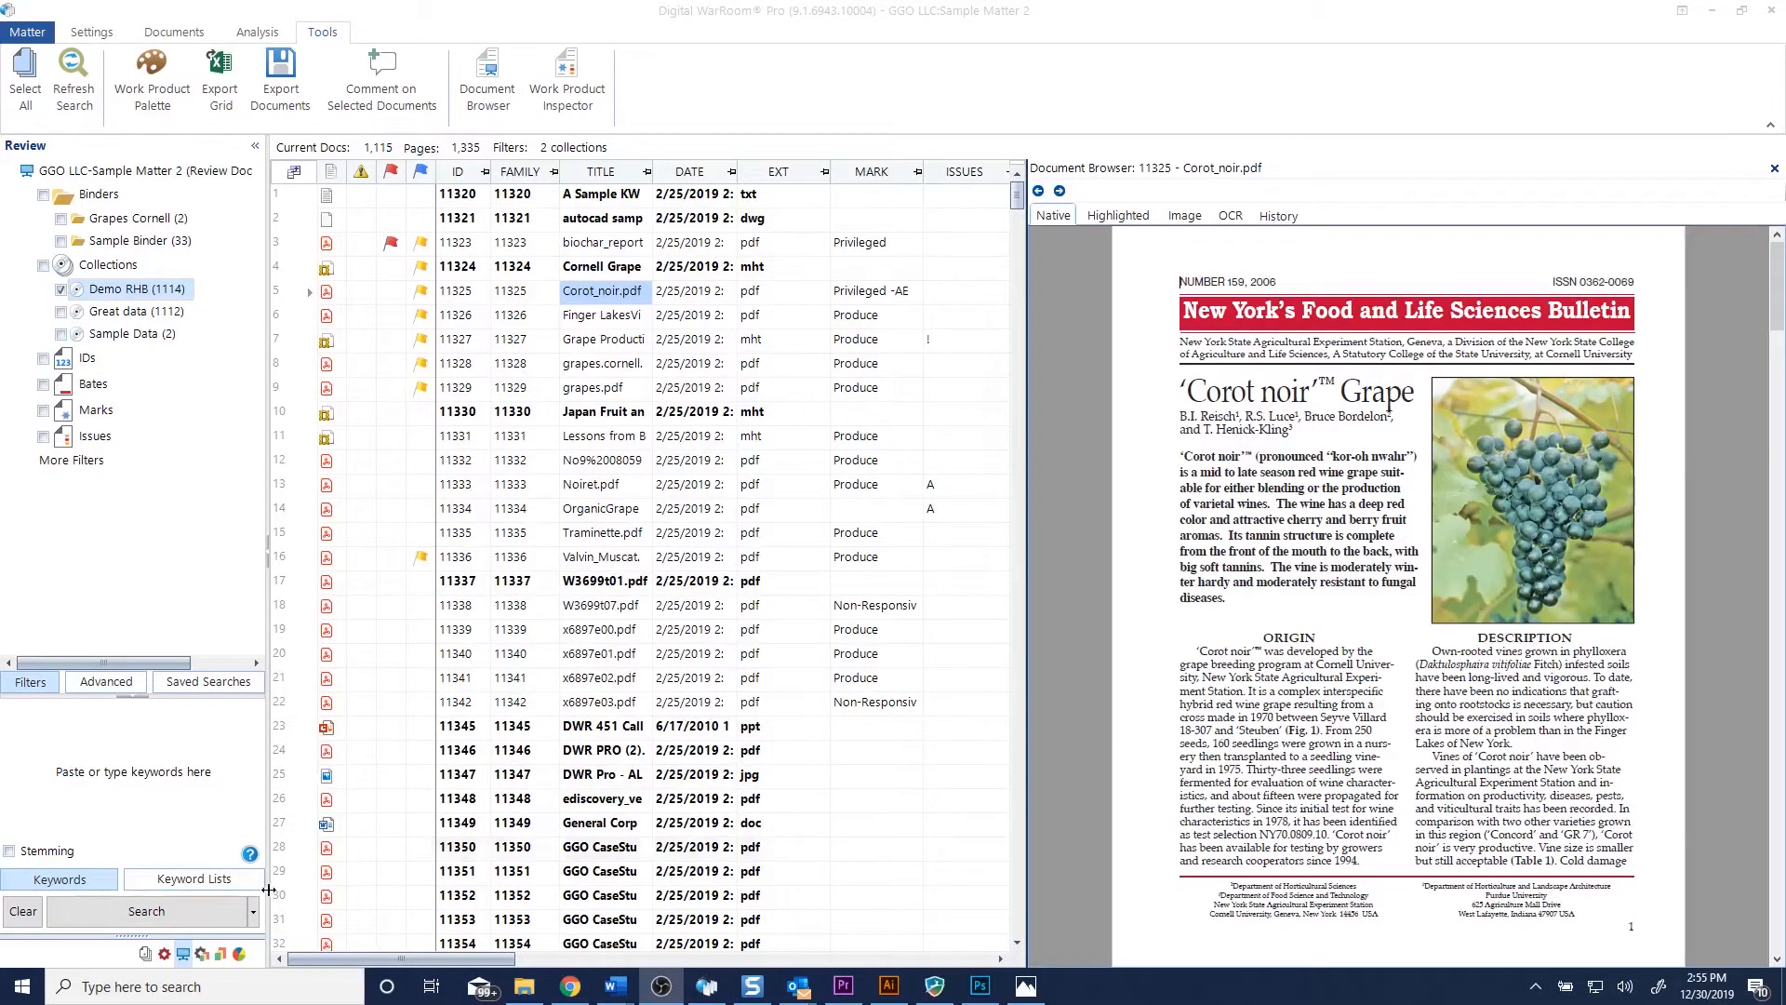
left_click(253, 914)
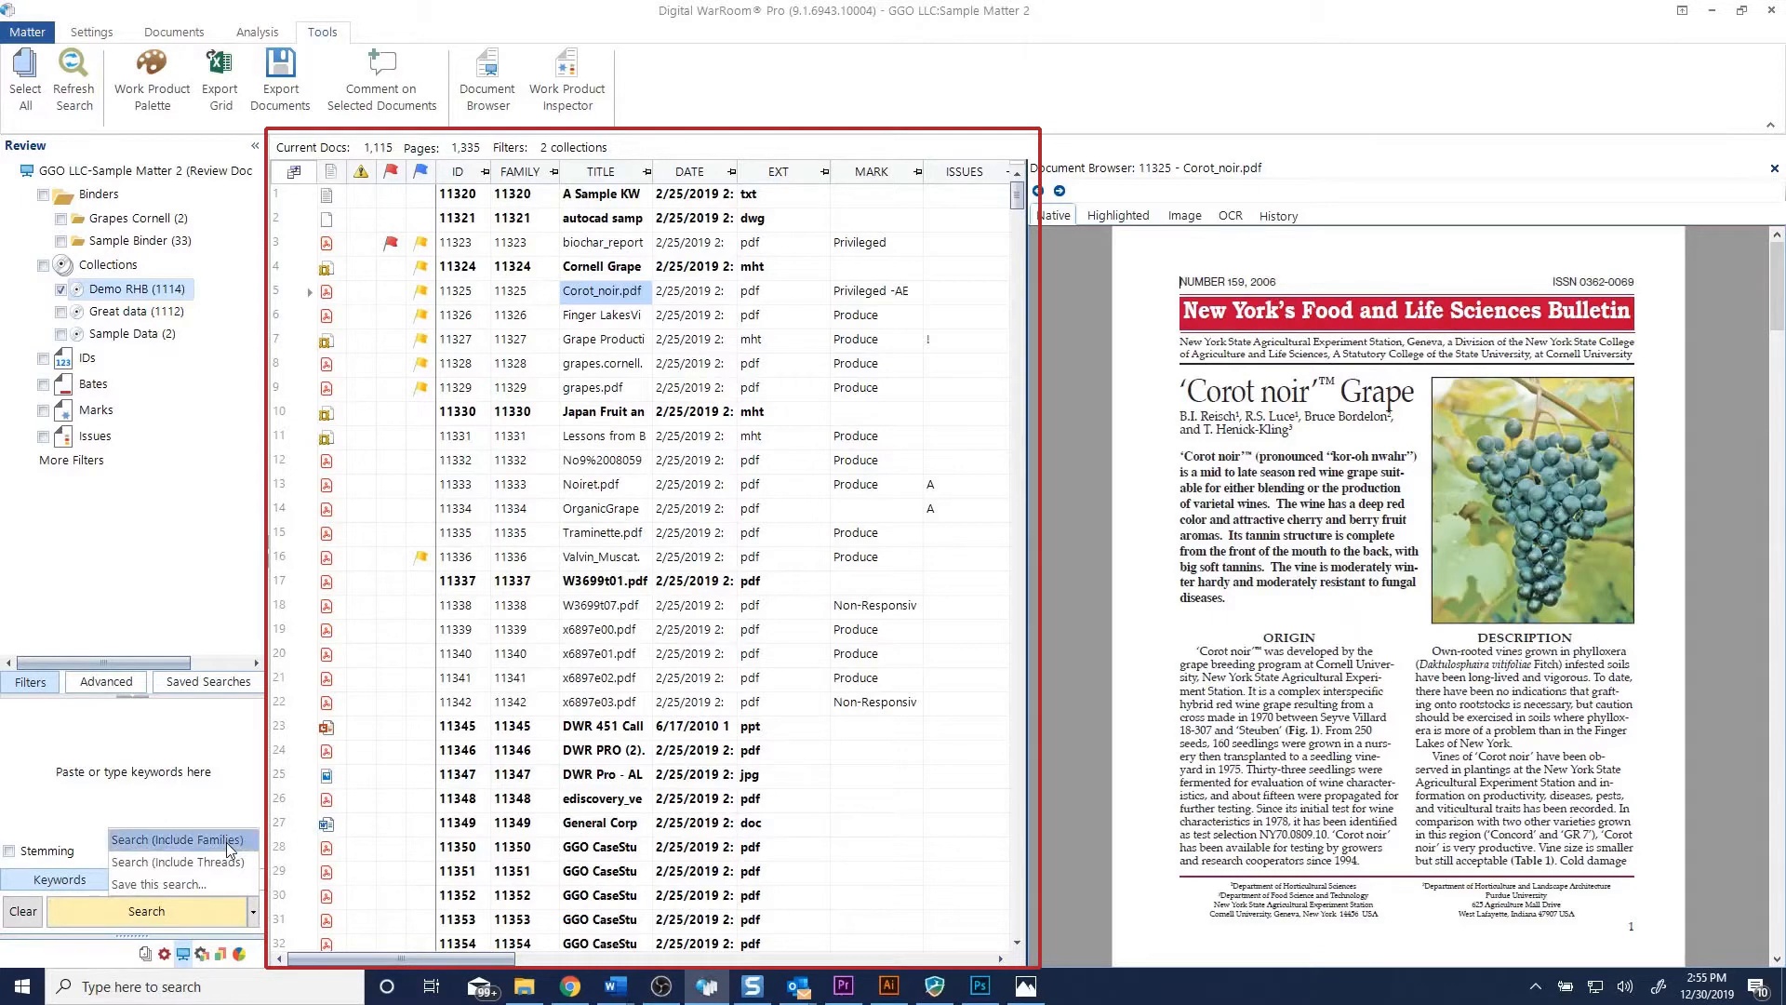
left_click(226, 841)
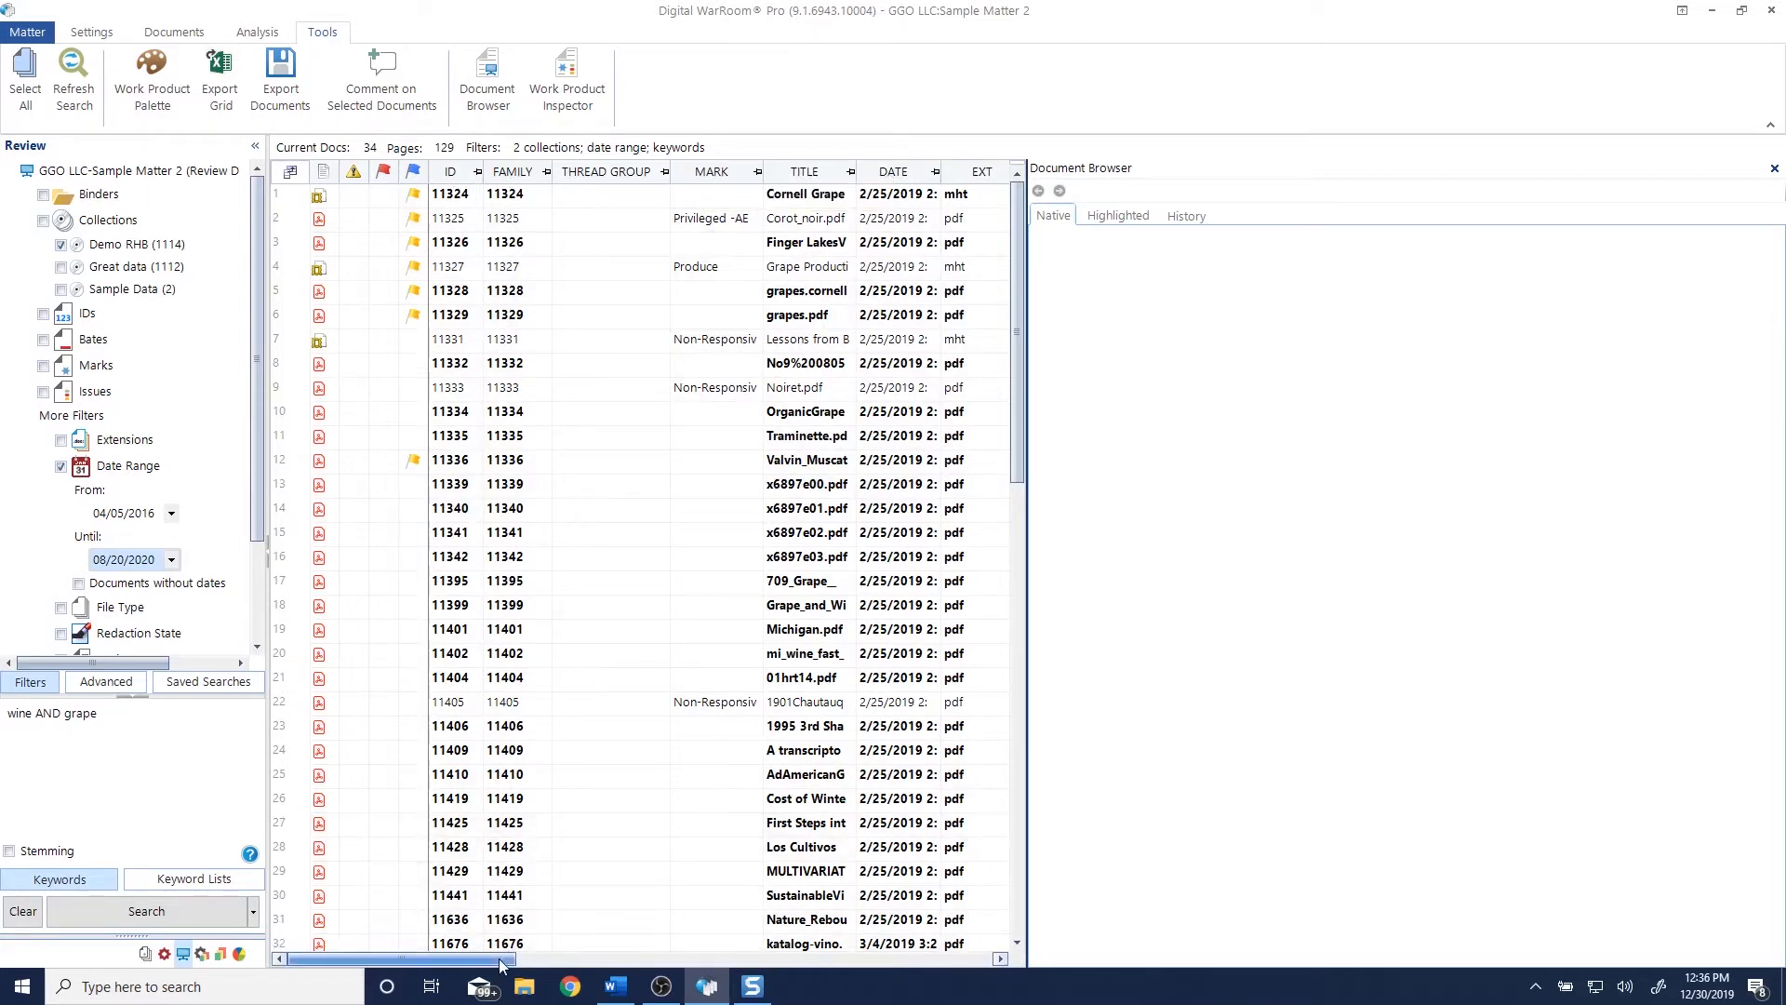
Move the Title, Date and Ext columns ahead of Mark in the document grid, and browse the Field Chooser.
left_click_drag(500, 965, 821, 915)
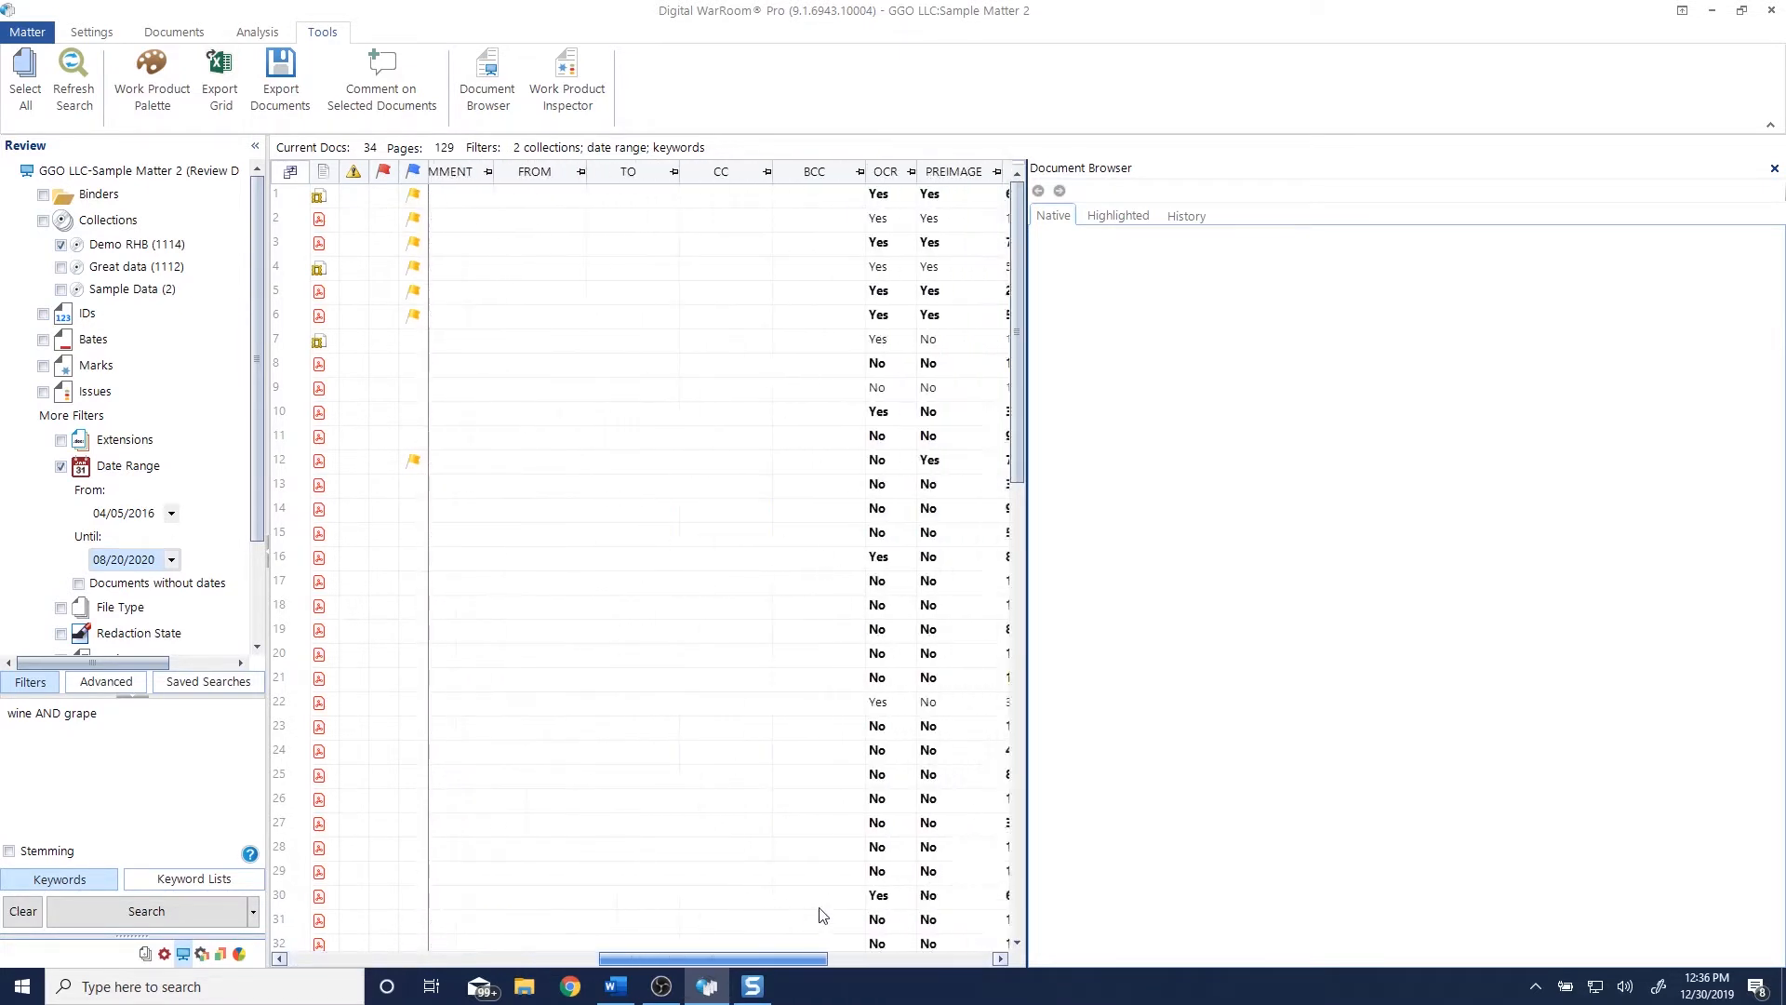
scroll(822, 915, "left", 5)
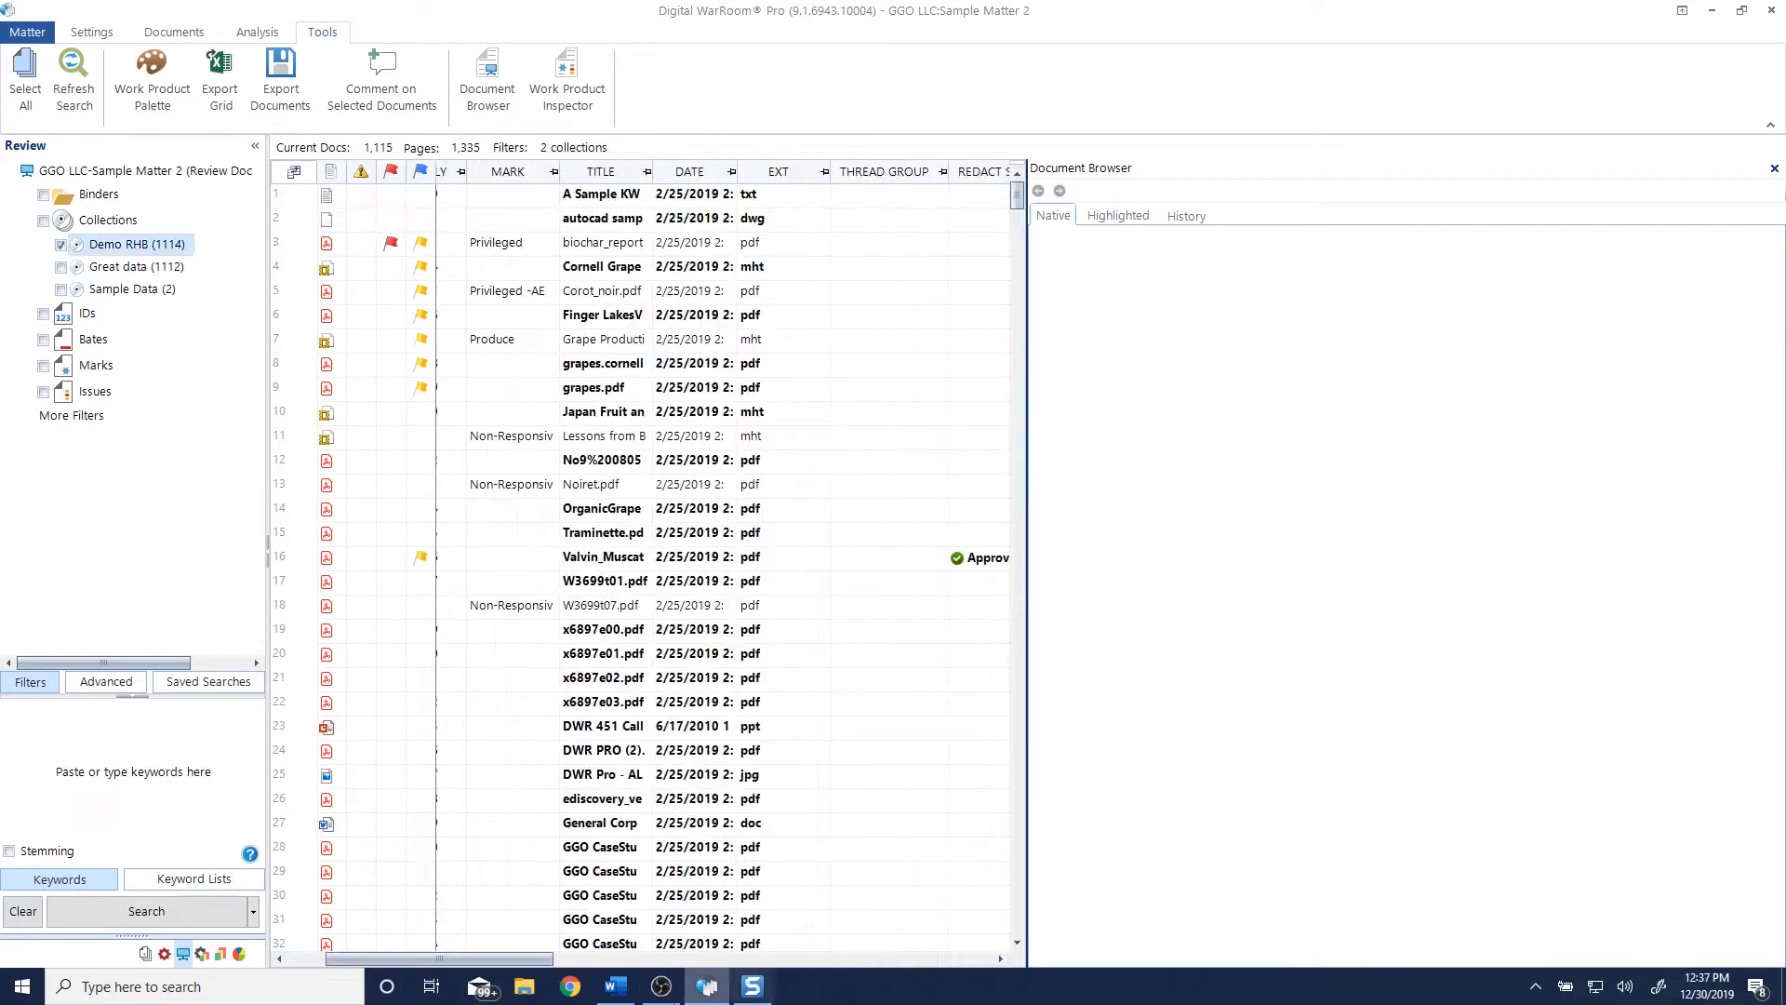
left_click_drag(547, 960, 667, 928)
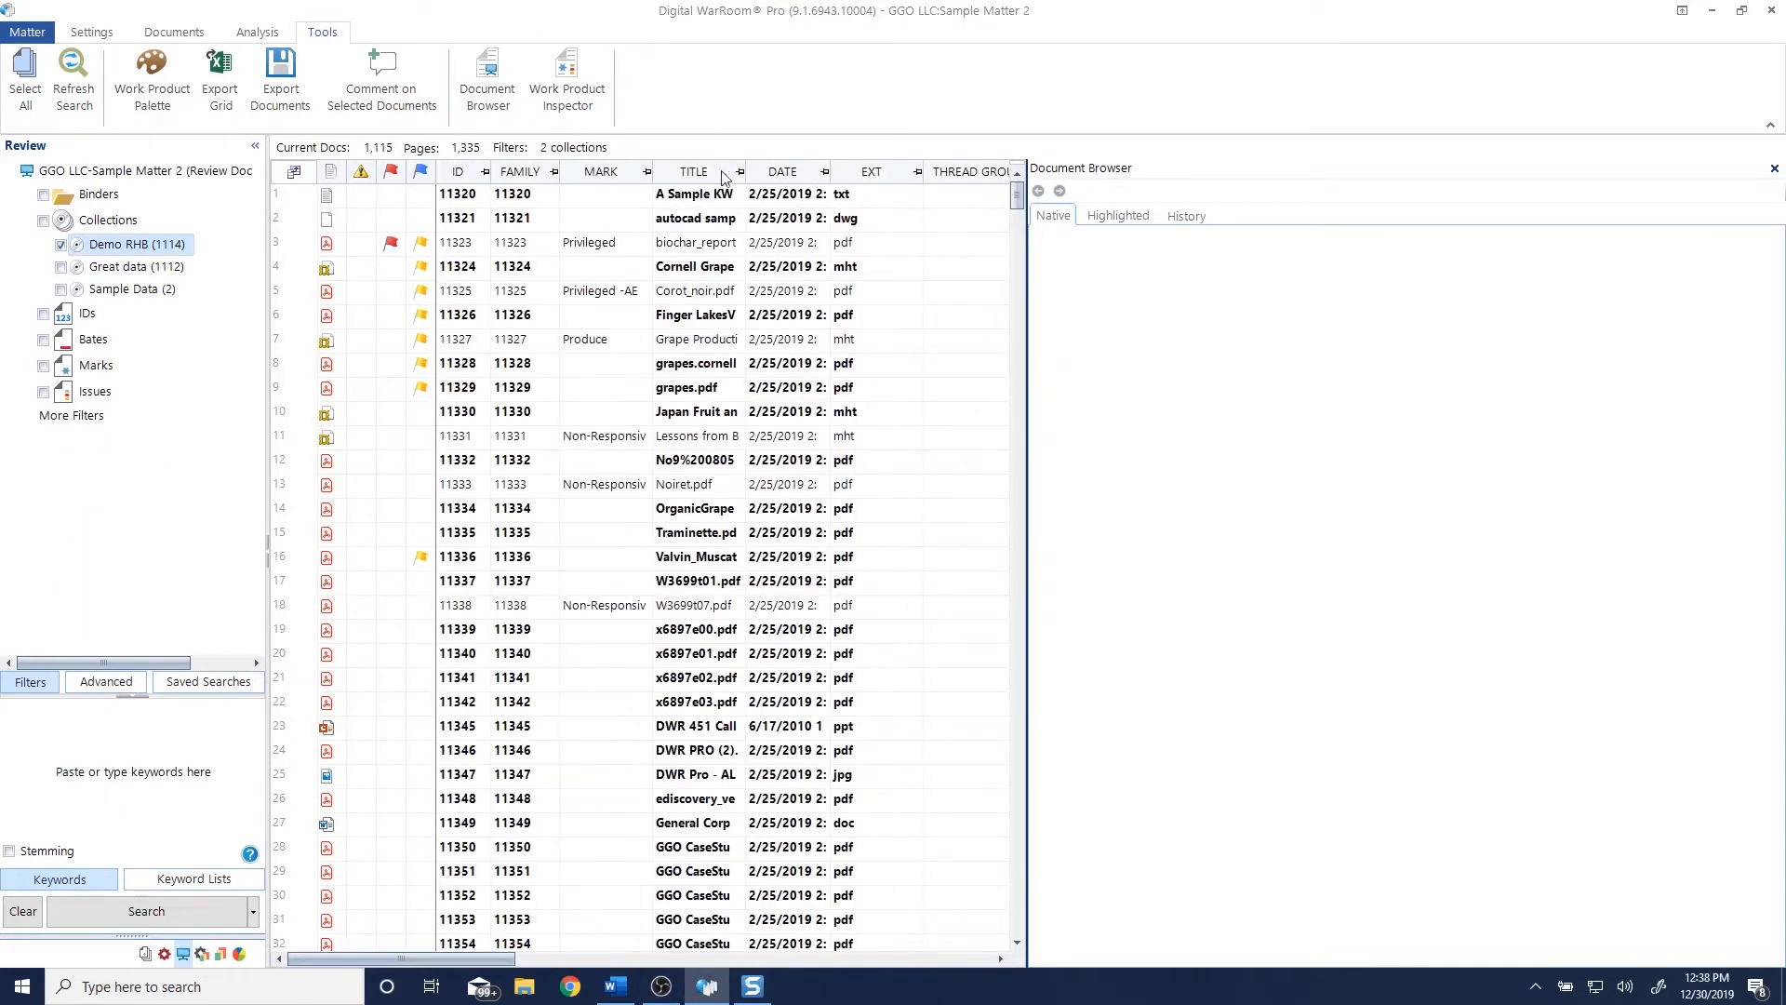
left_click_drag(697, 174, 554, 185)
left_click_drag(763, 170, 637, 175)
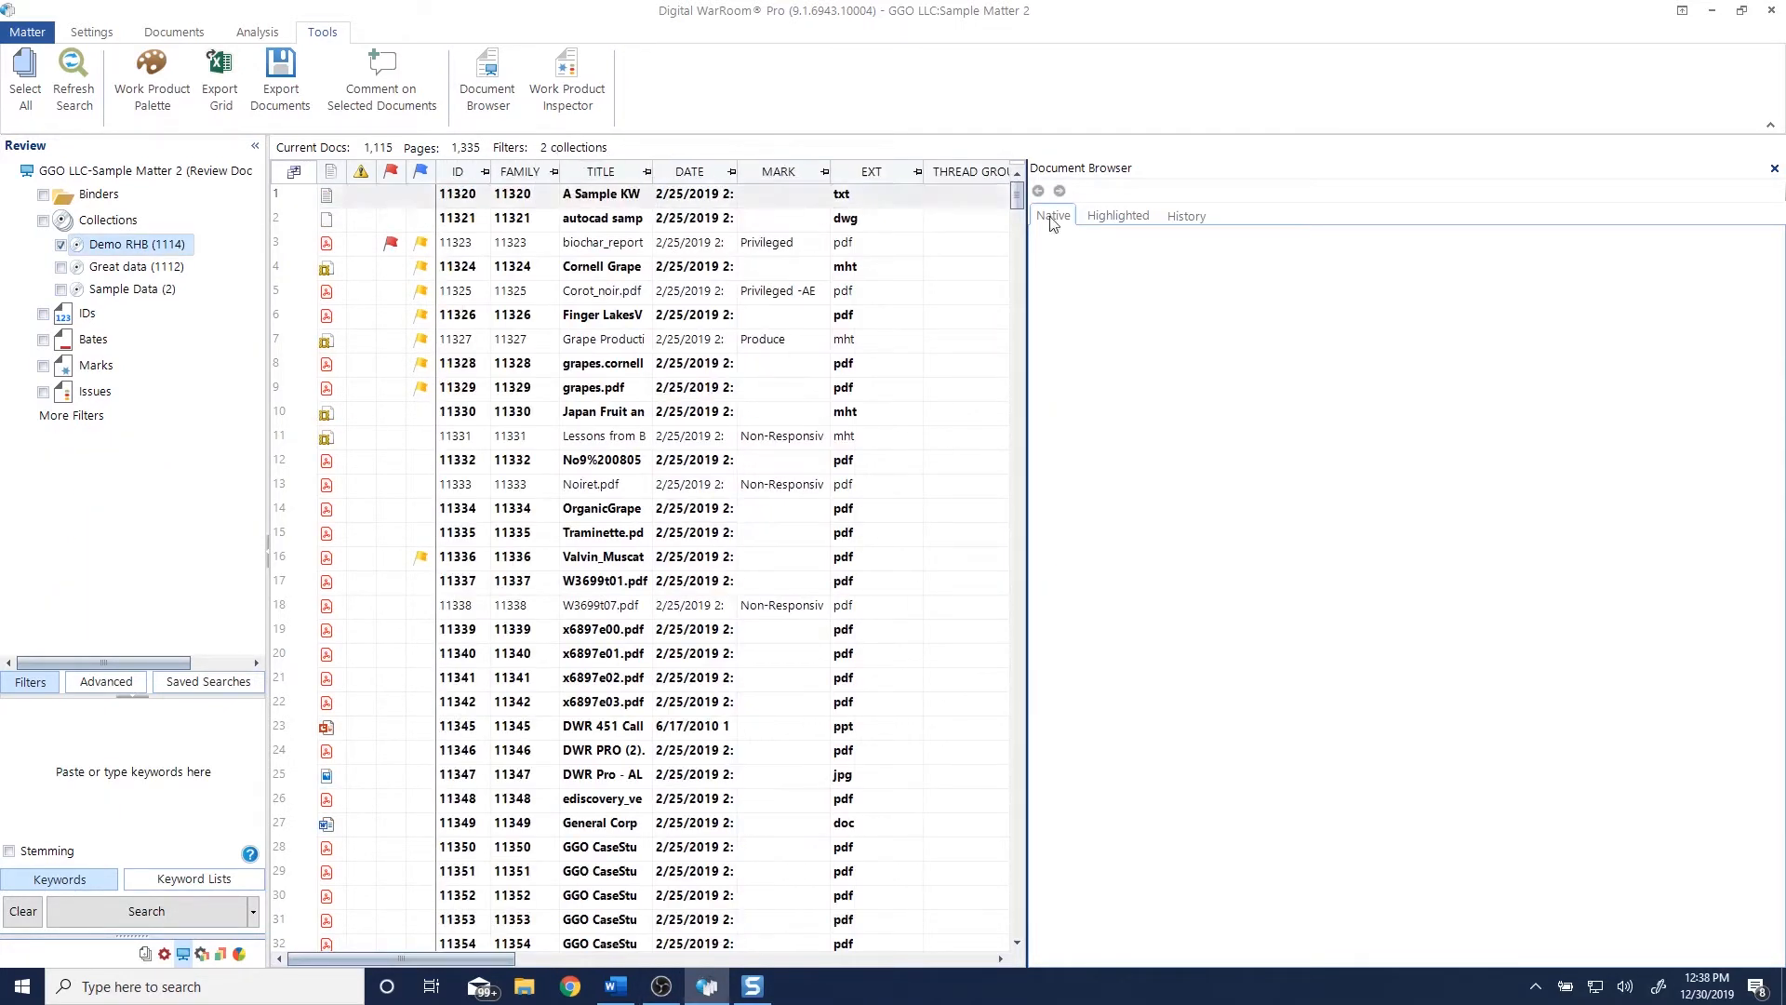
left_click_drag(891, 177, 758, 186)
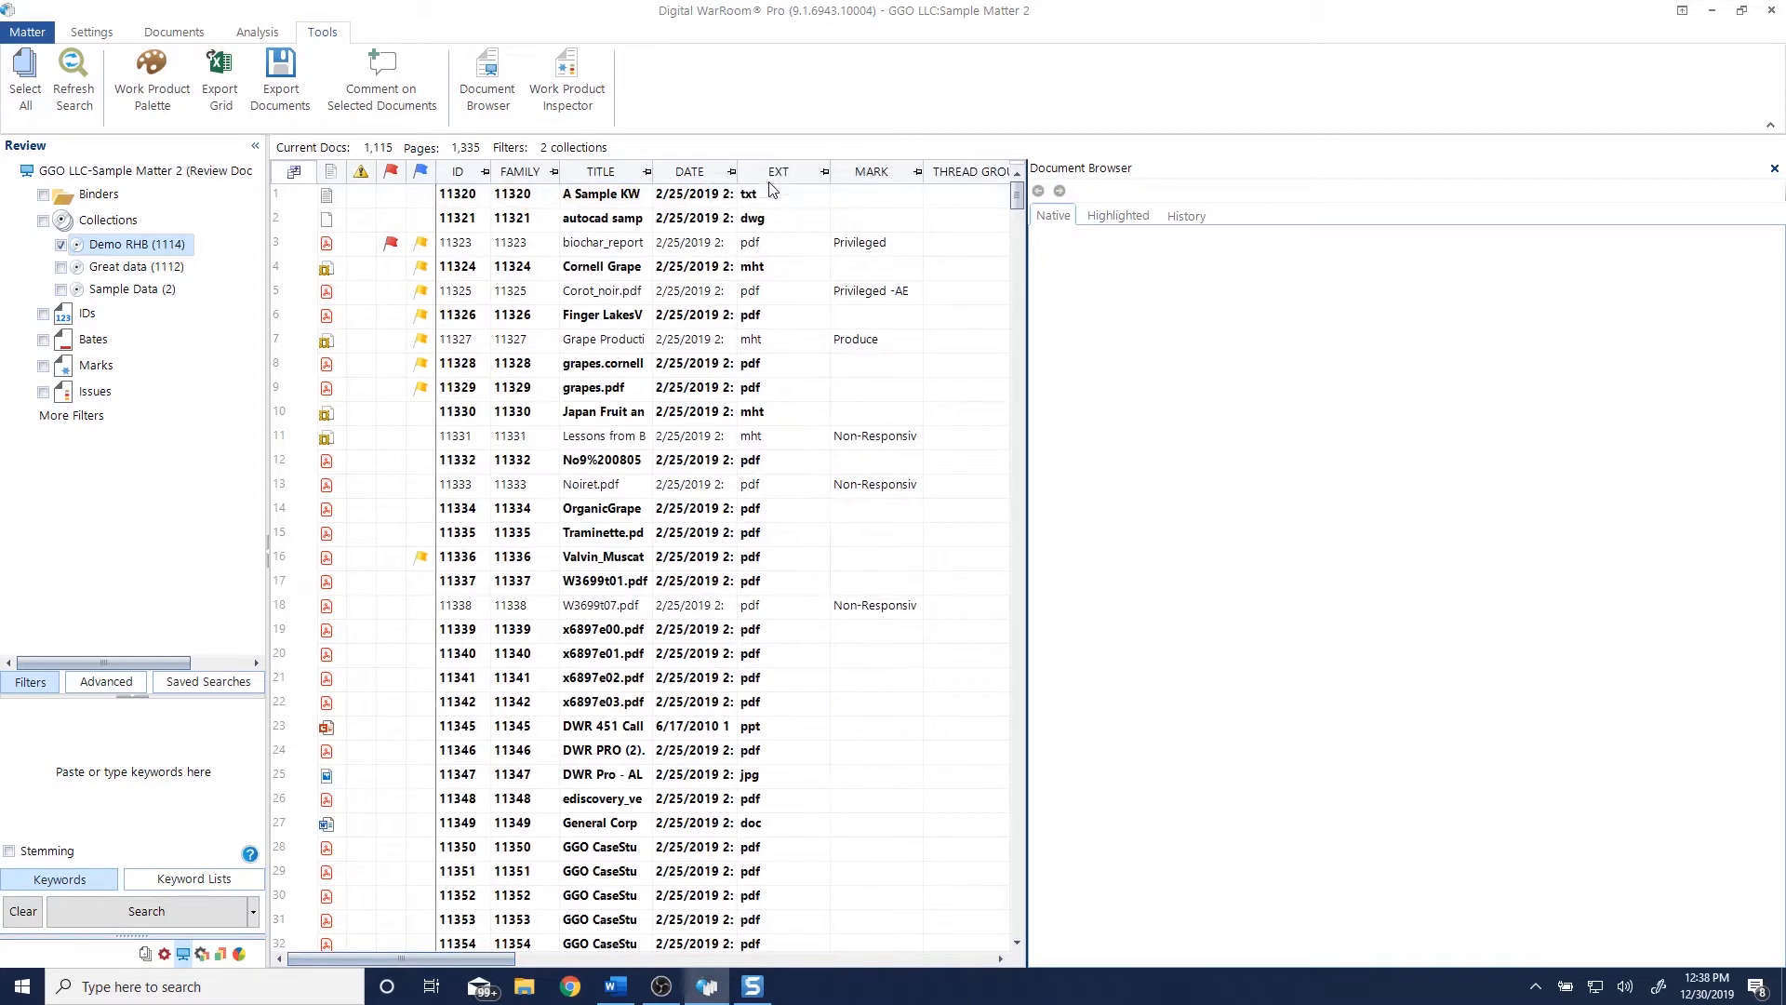
left_click(295, 173)
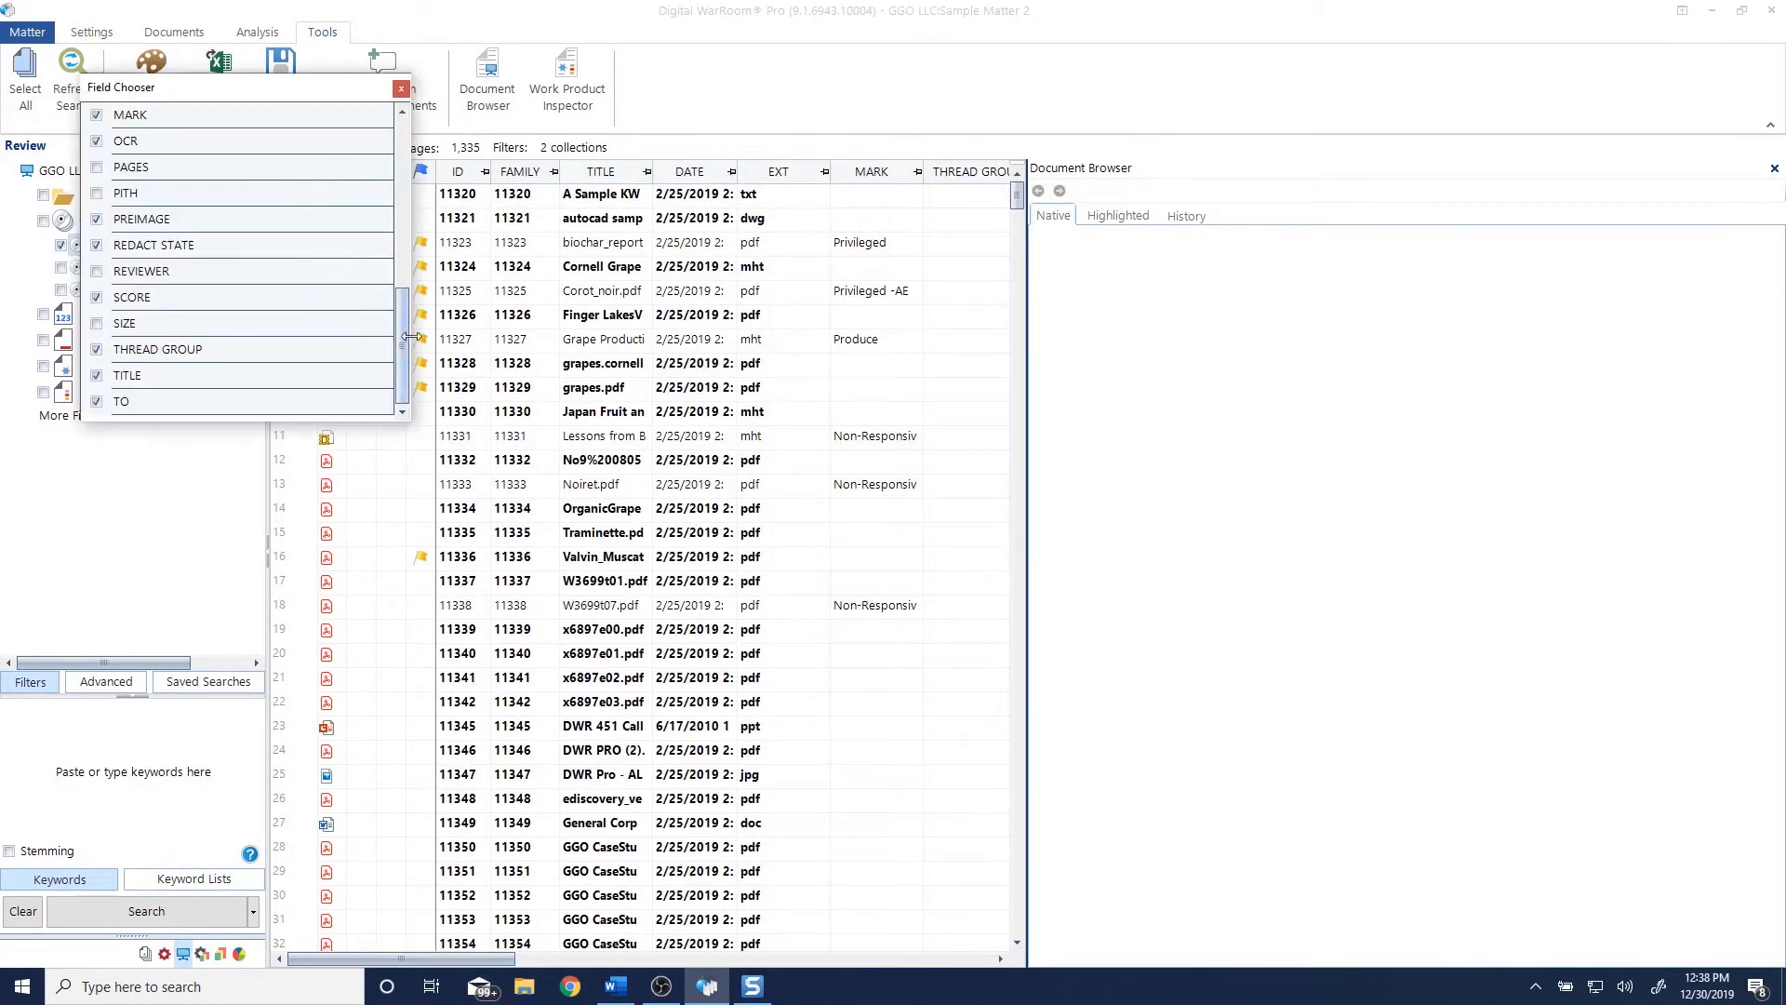
left_click_drag(408, 347, 409, 306)
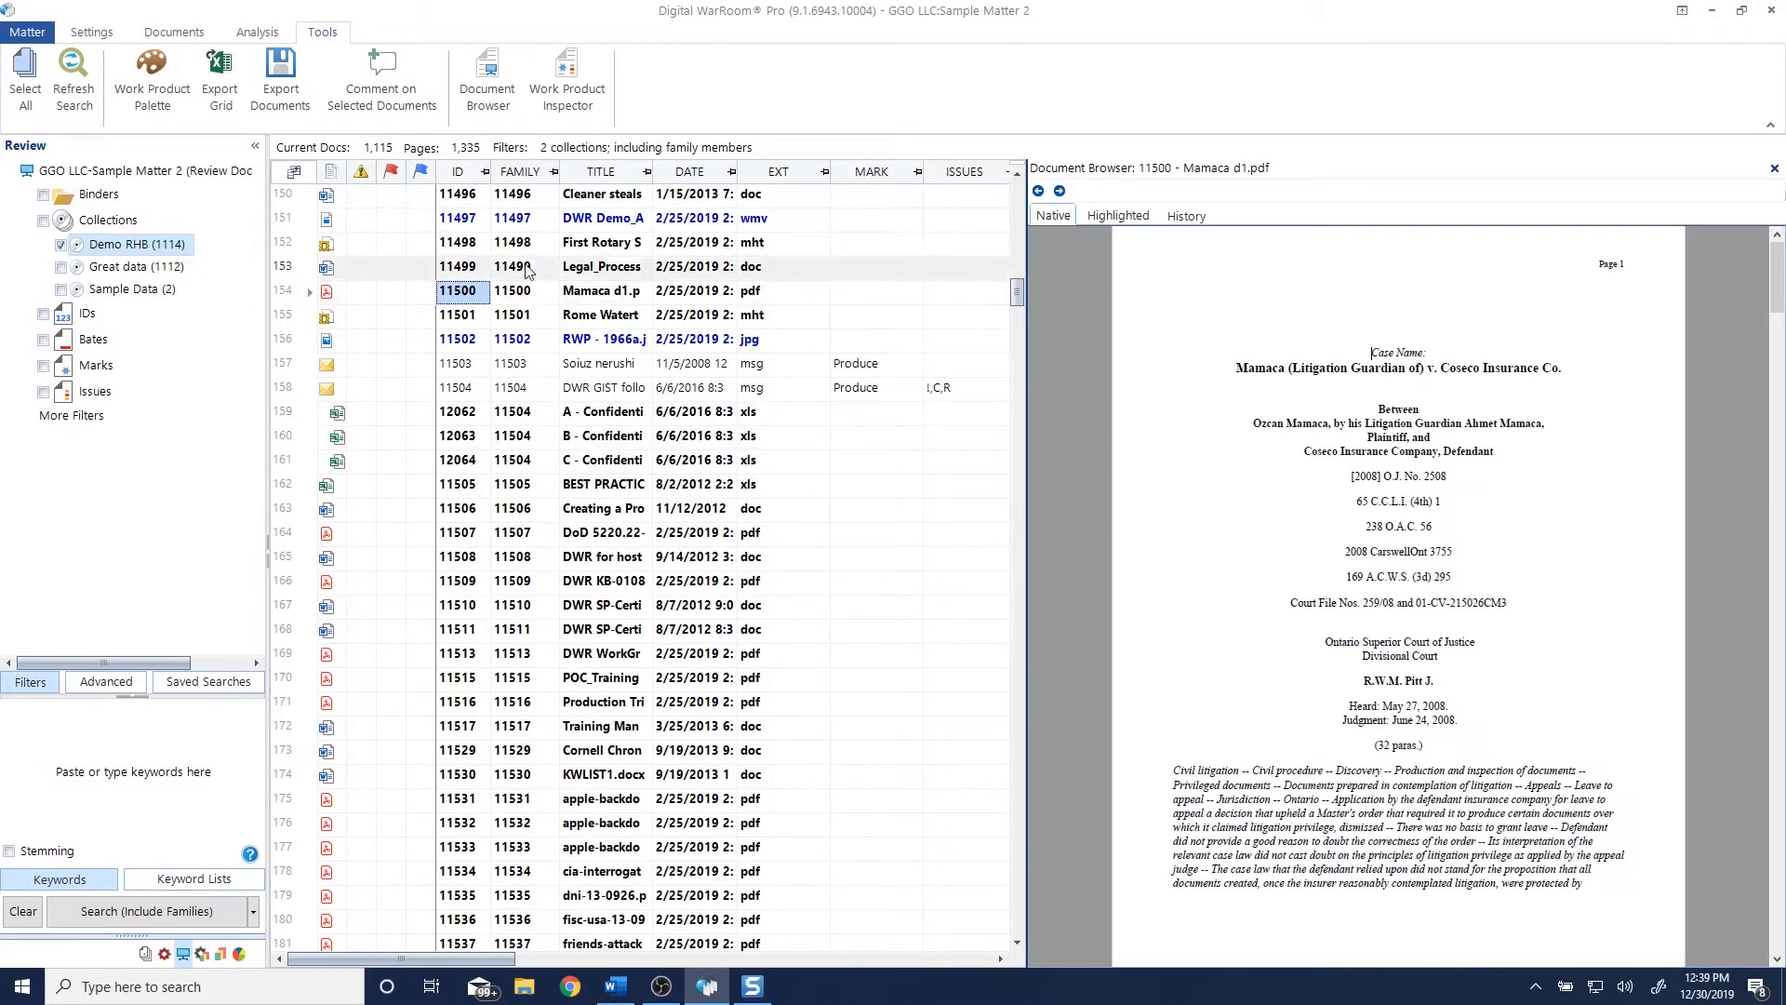
Sort the document grid by title, and locate the e-mail in family 11504 with its attachments.
left_click(600, 174)
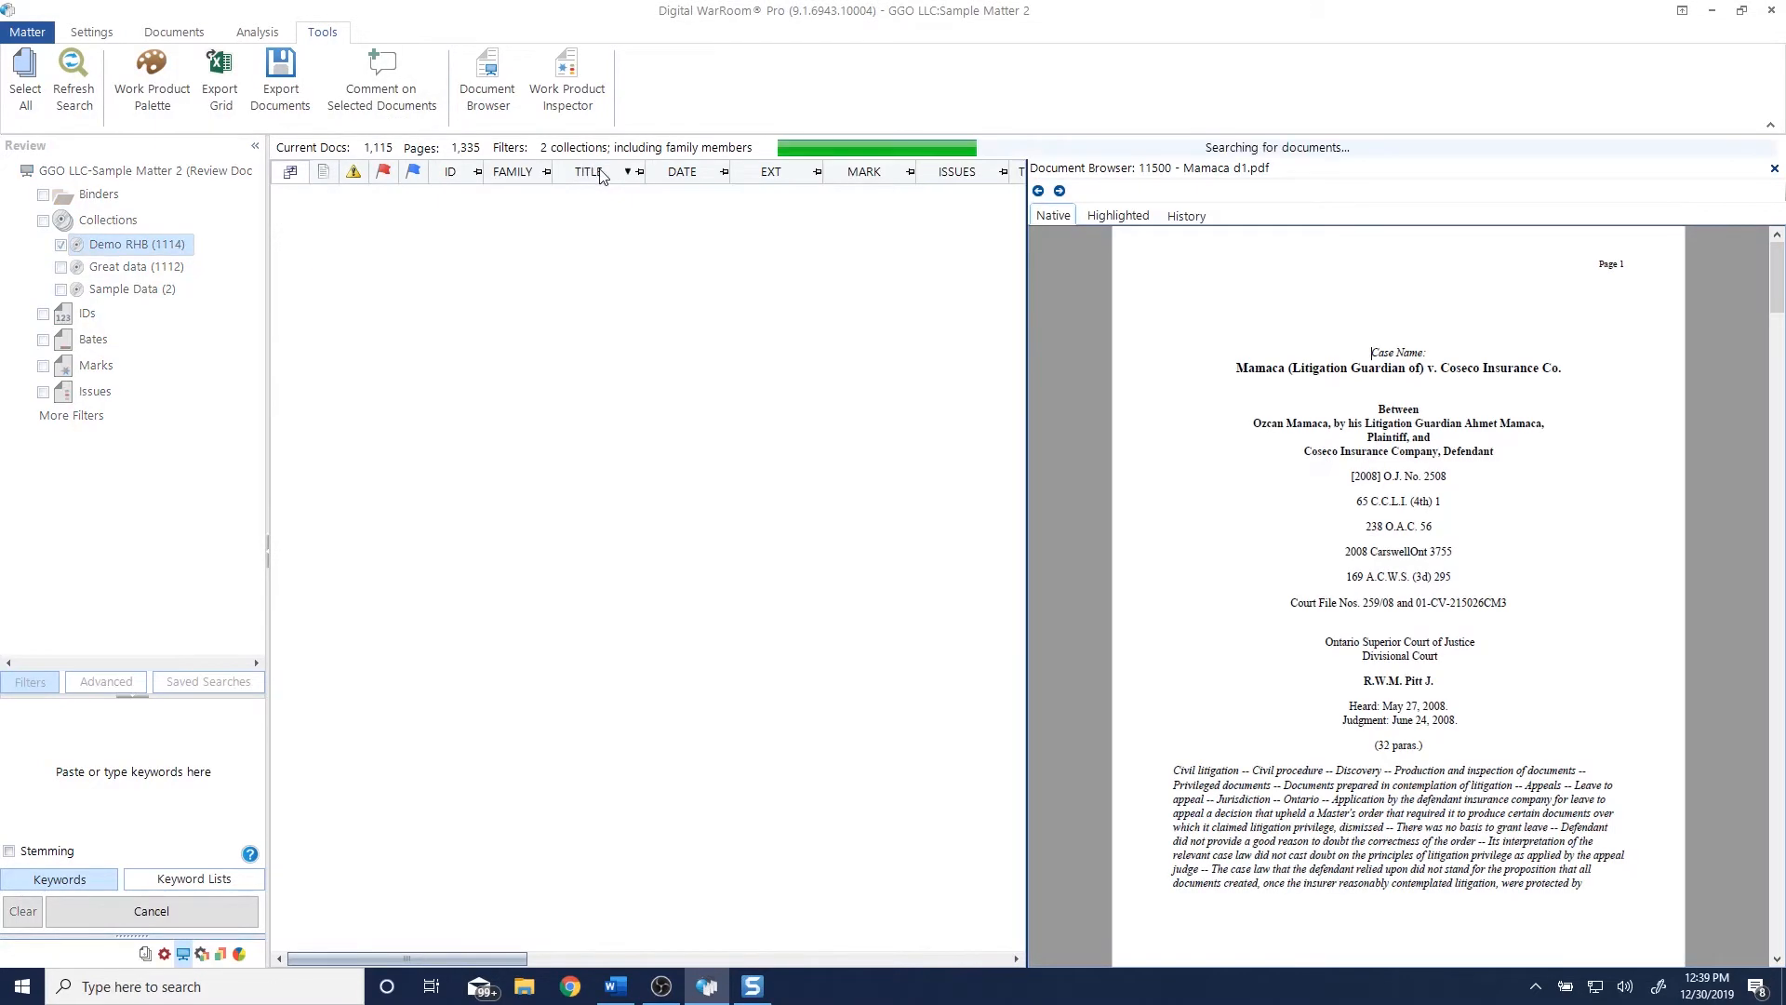
left_click(716, 171)
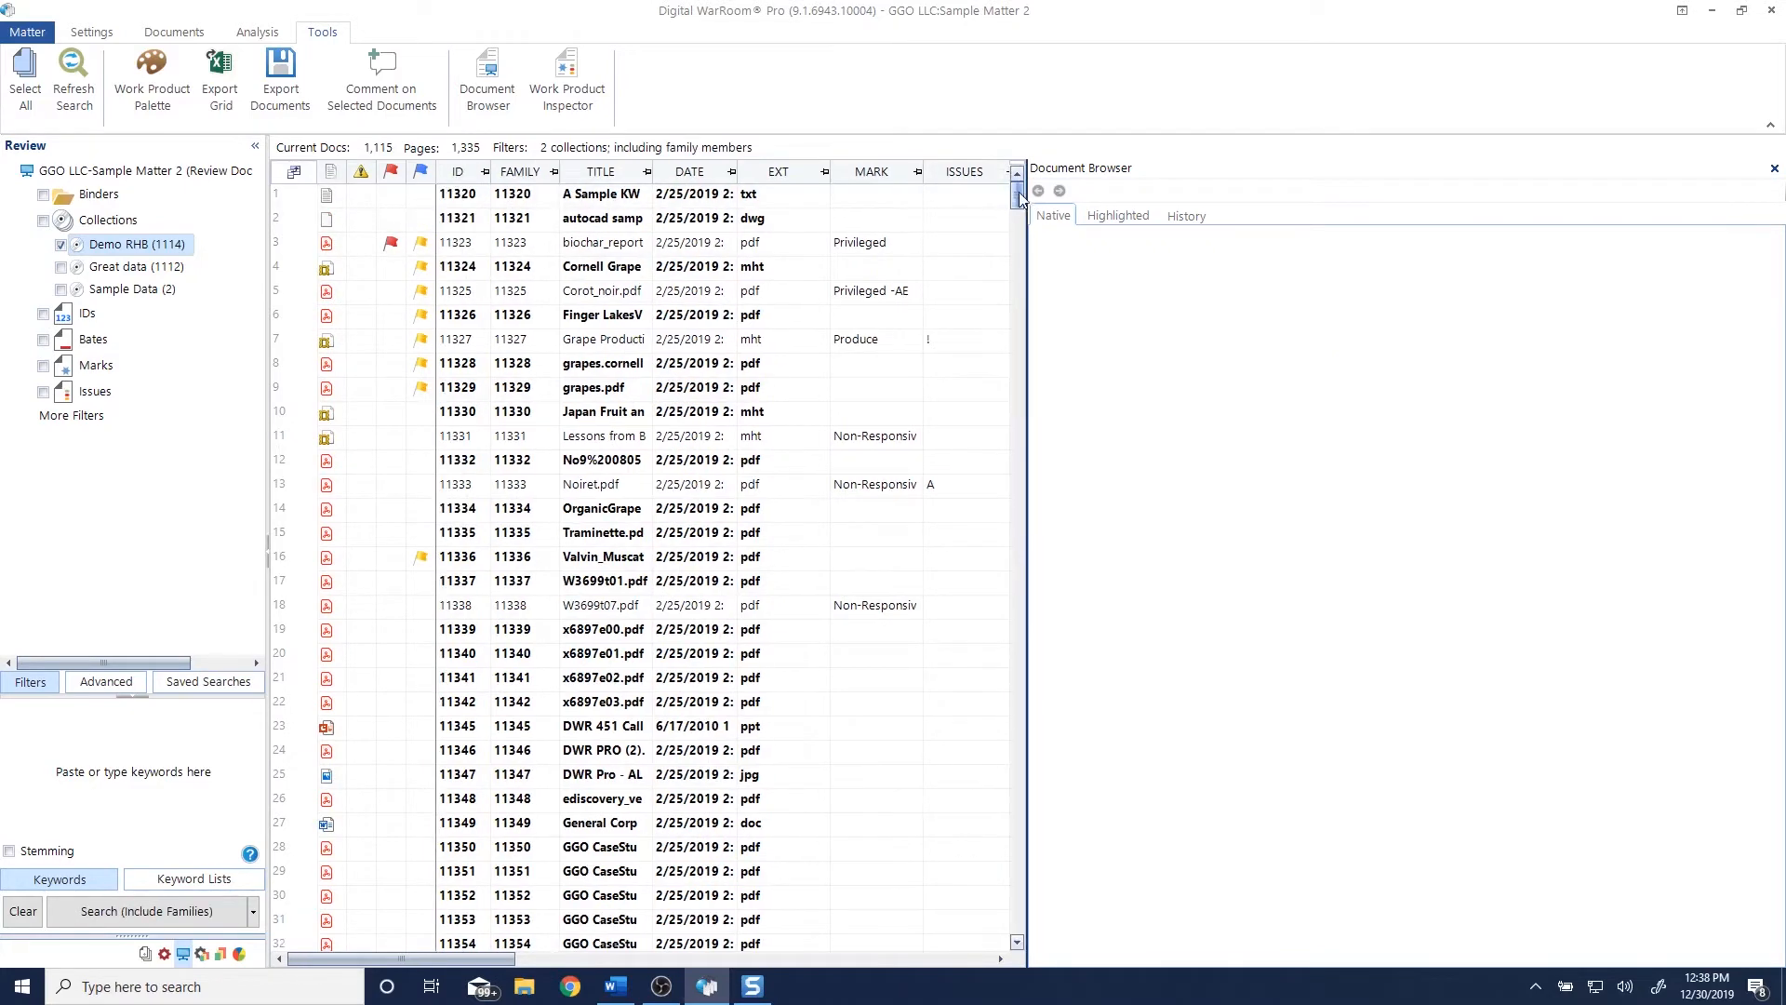
left_click_drag(1017, 196, 1006, 296)
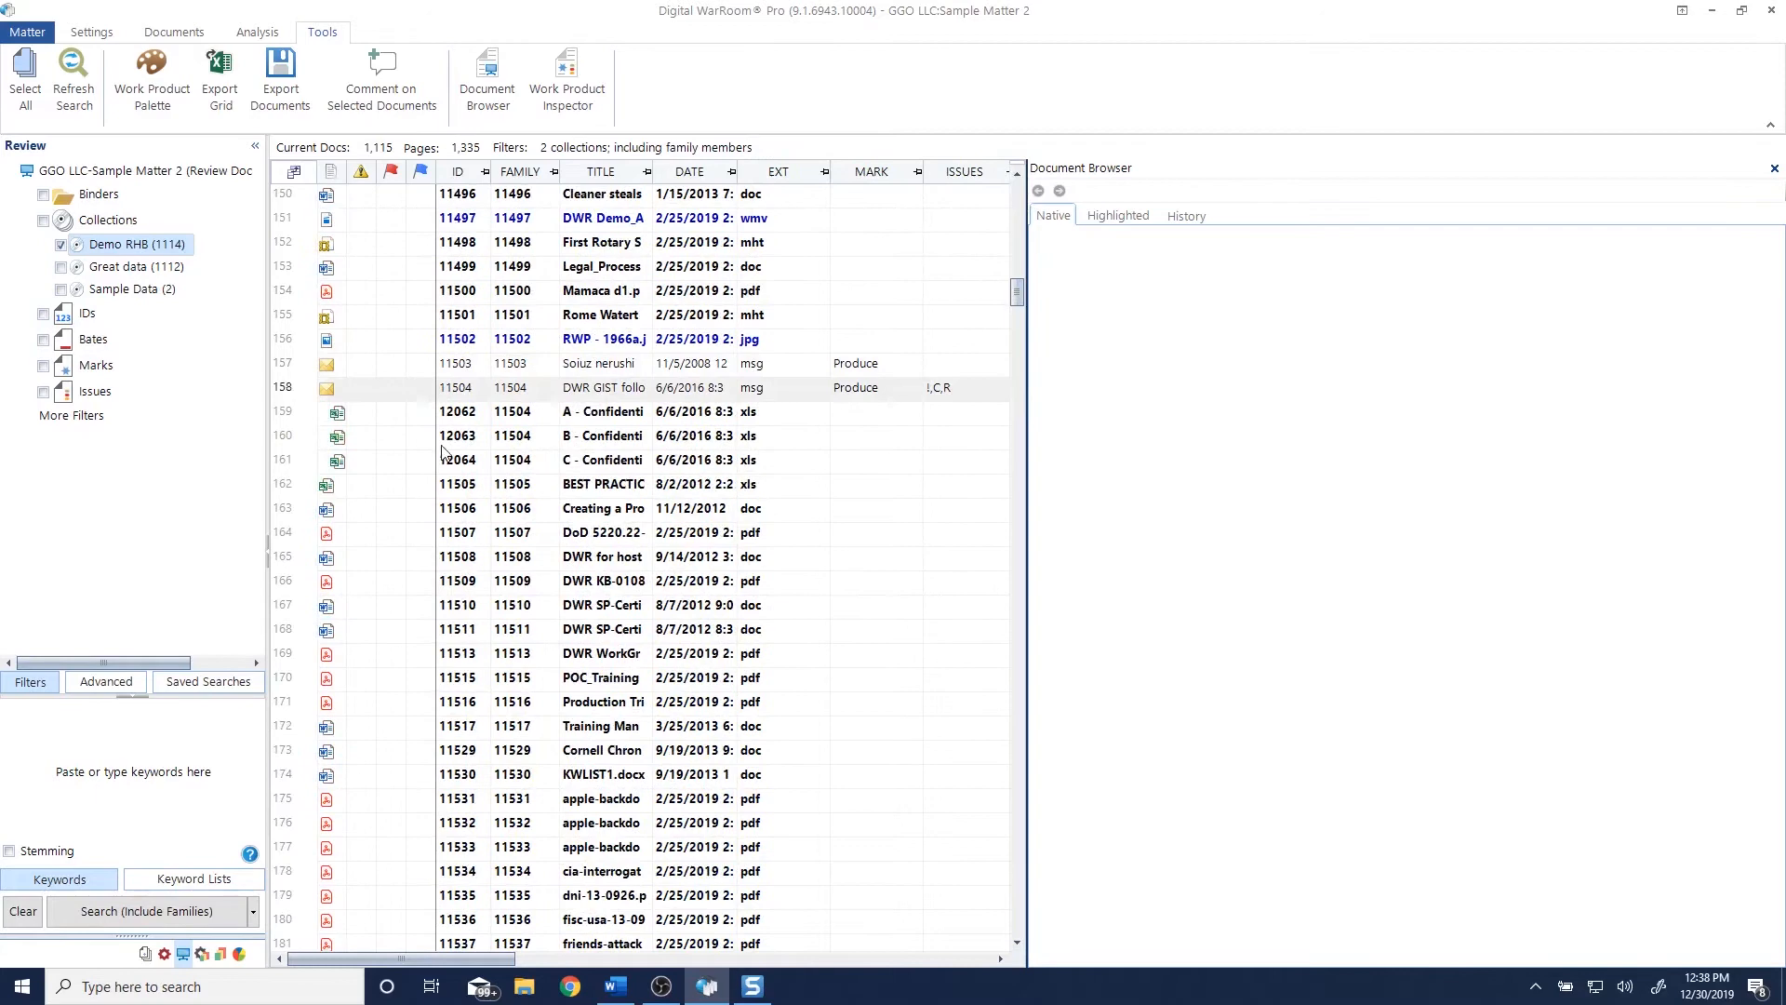
left_click(326, 390)
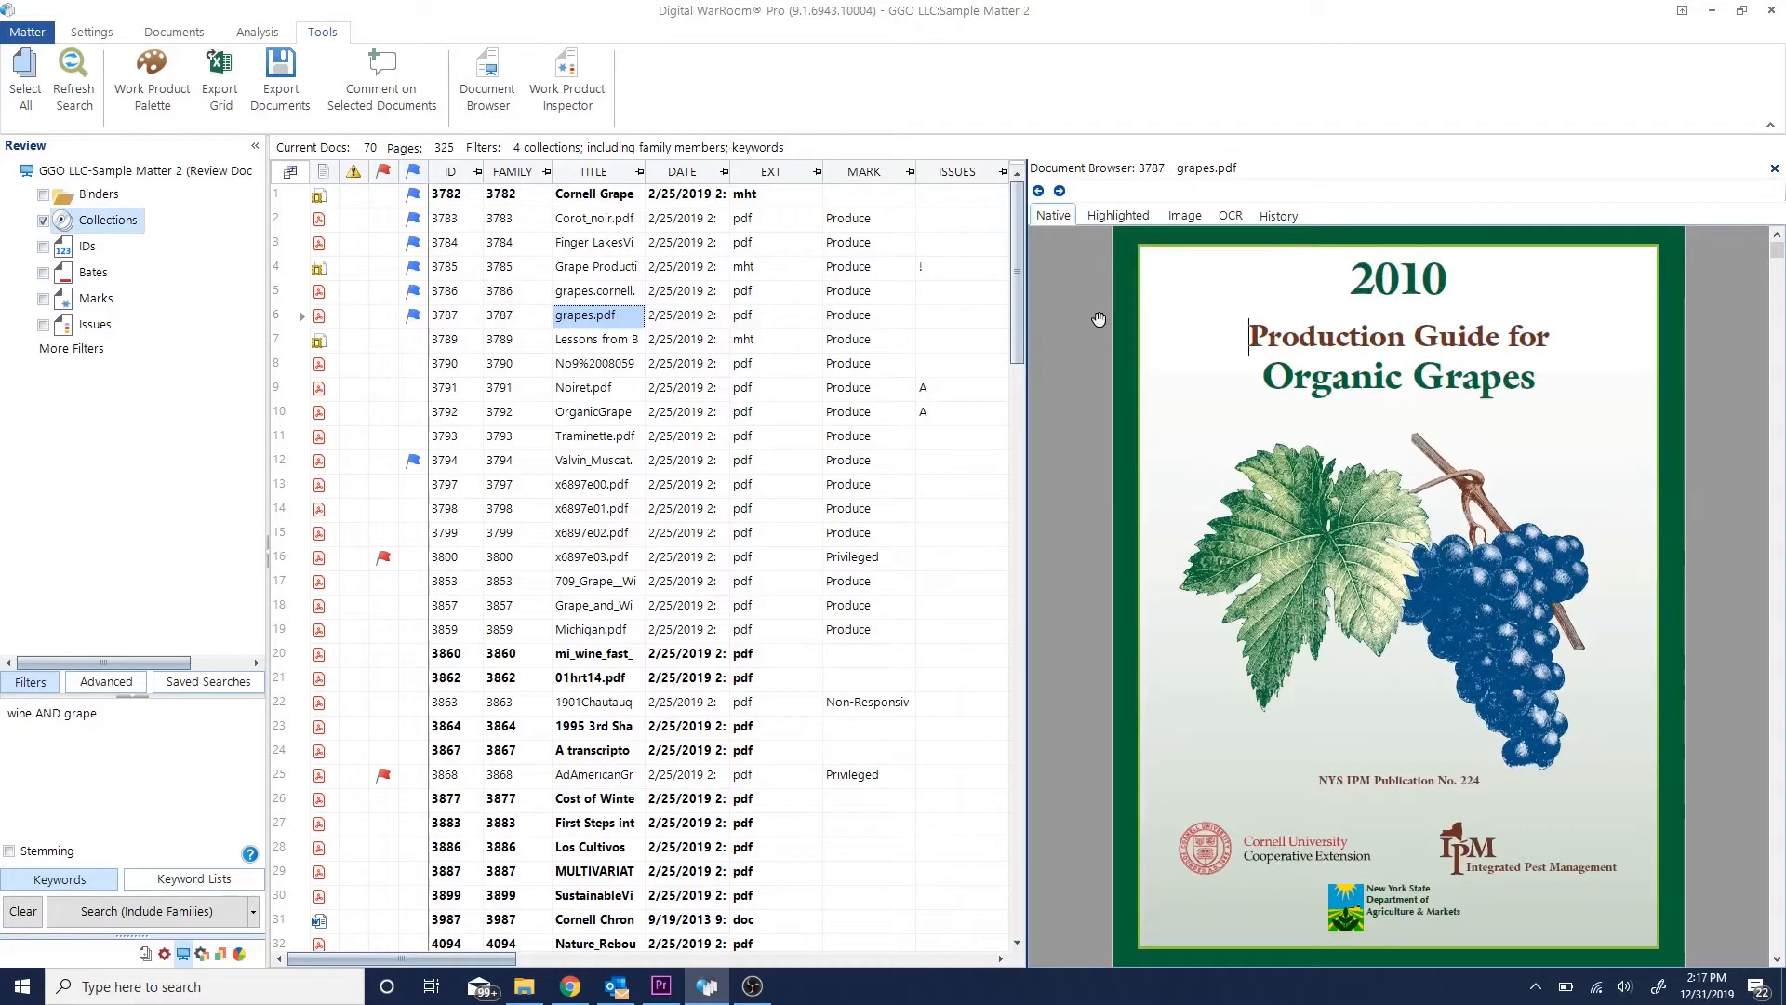
Examine the highlighted wine and grape keyword hits in the text of grapes.pdf.
left_click(1126, 217)
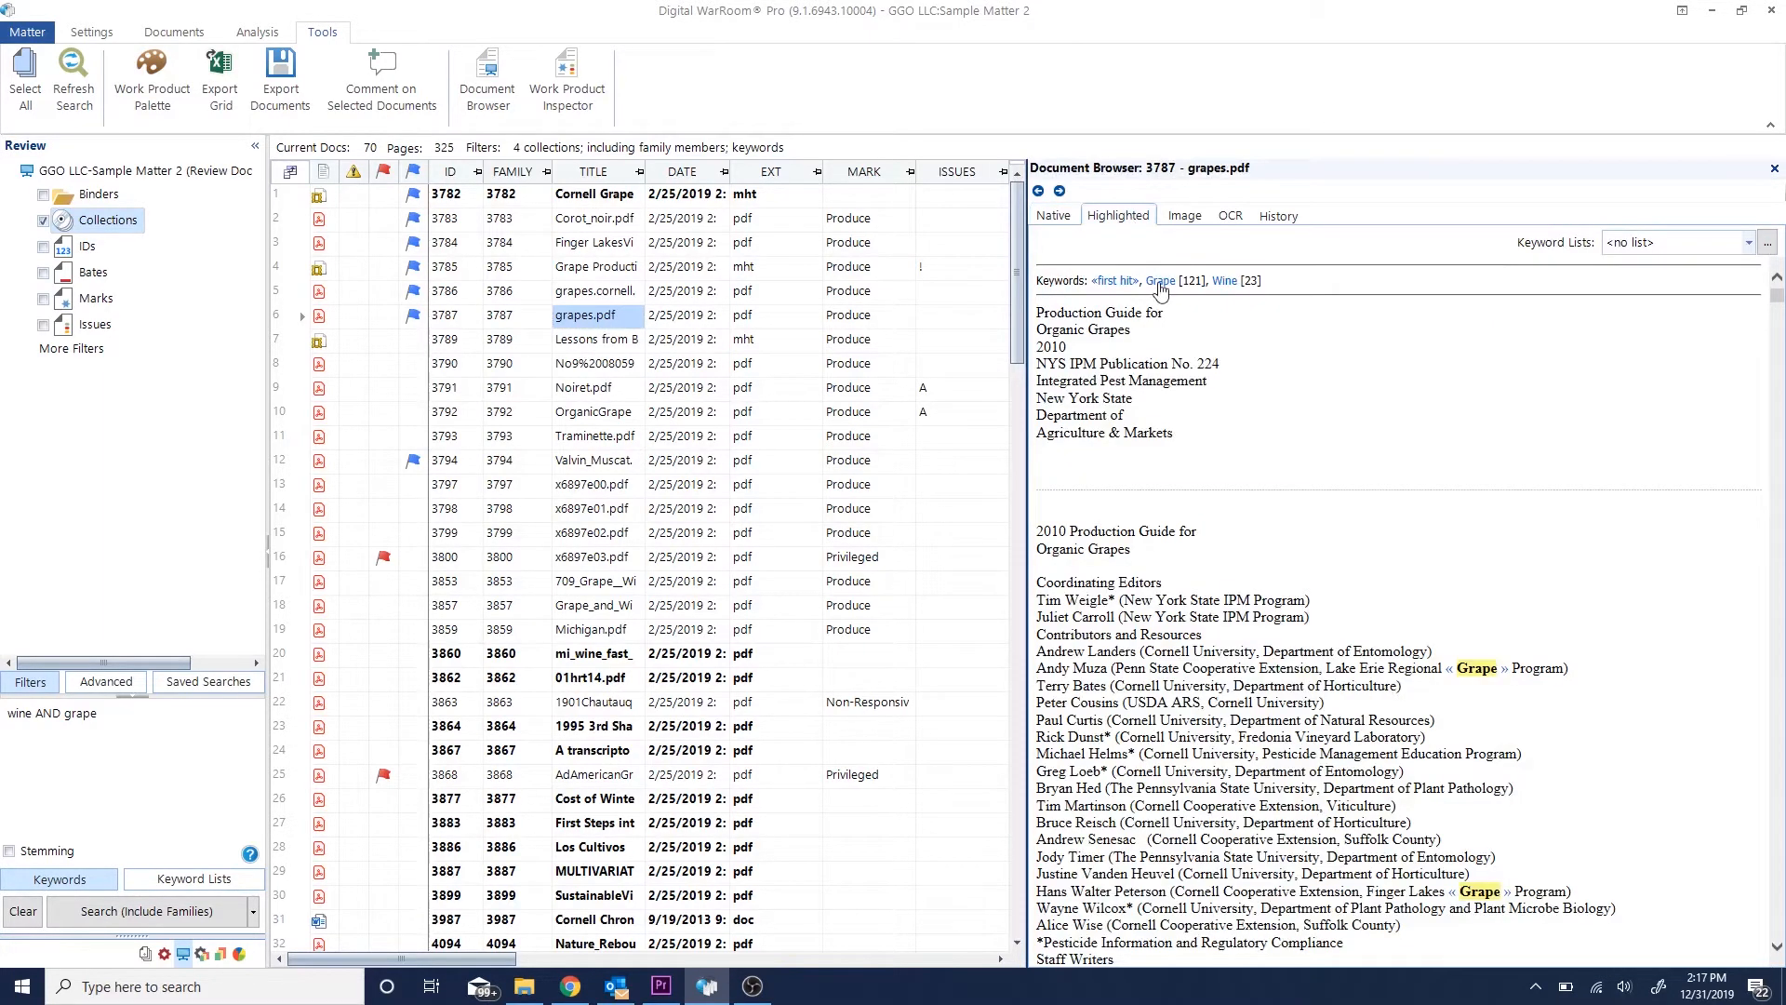
scroll(1160, 282, "down", 8)
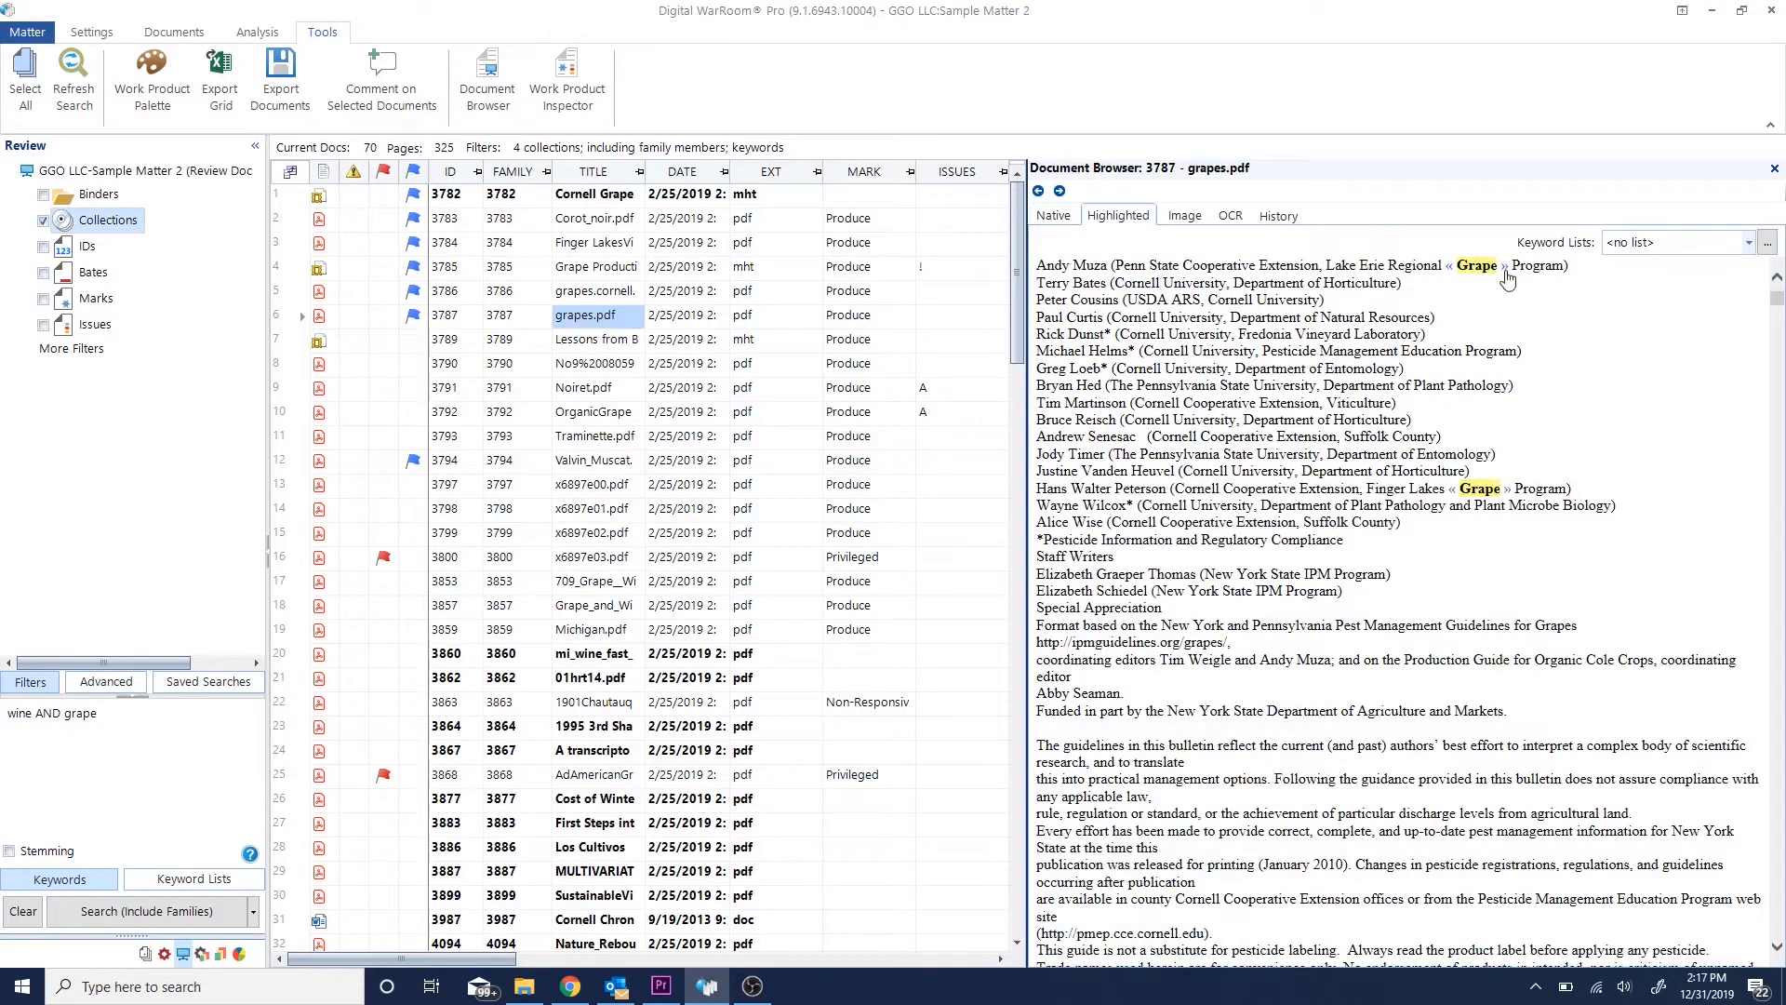
scroll(1507, 279, "down", 4)
scroll(1507, 279, "down", 15)
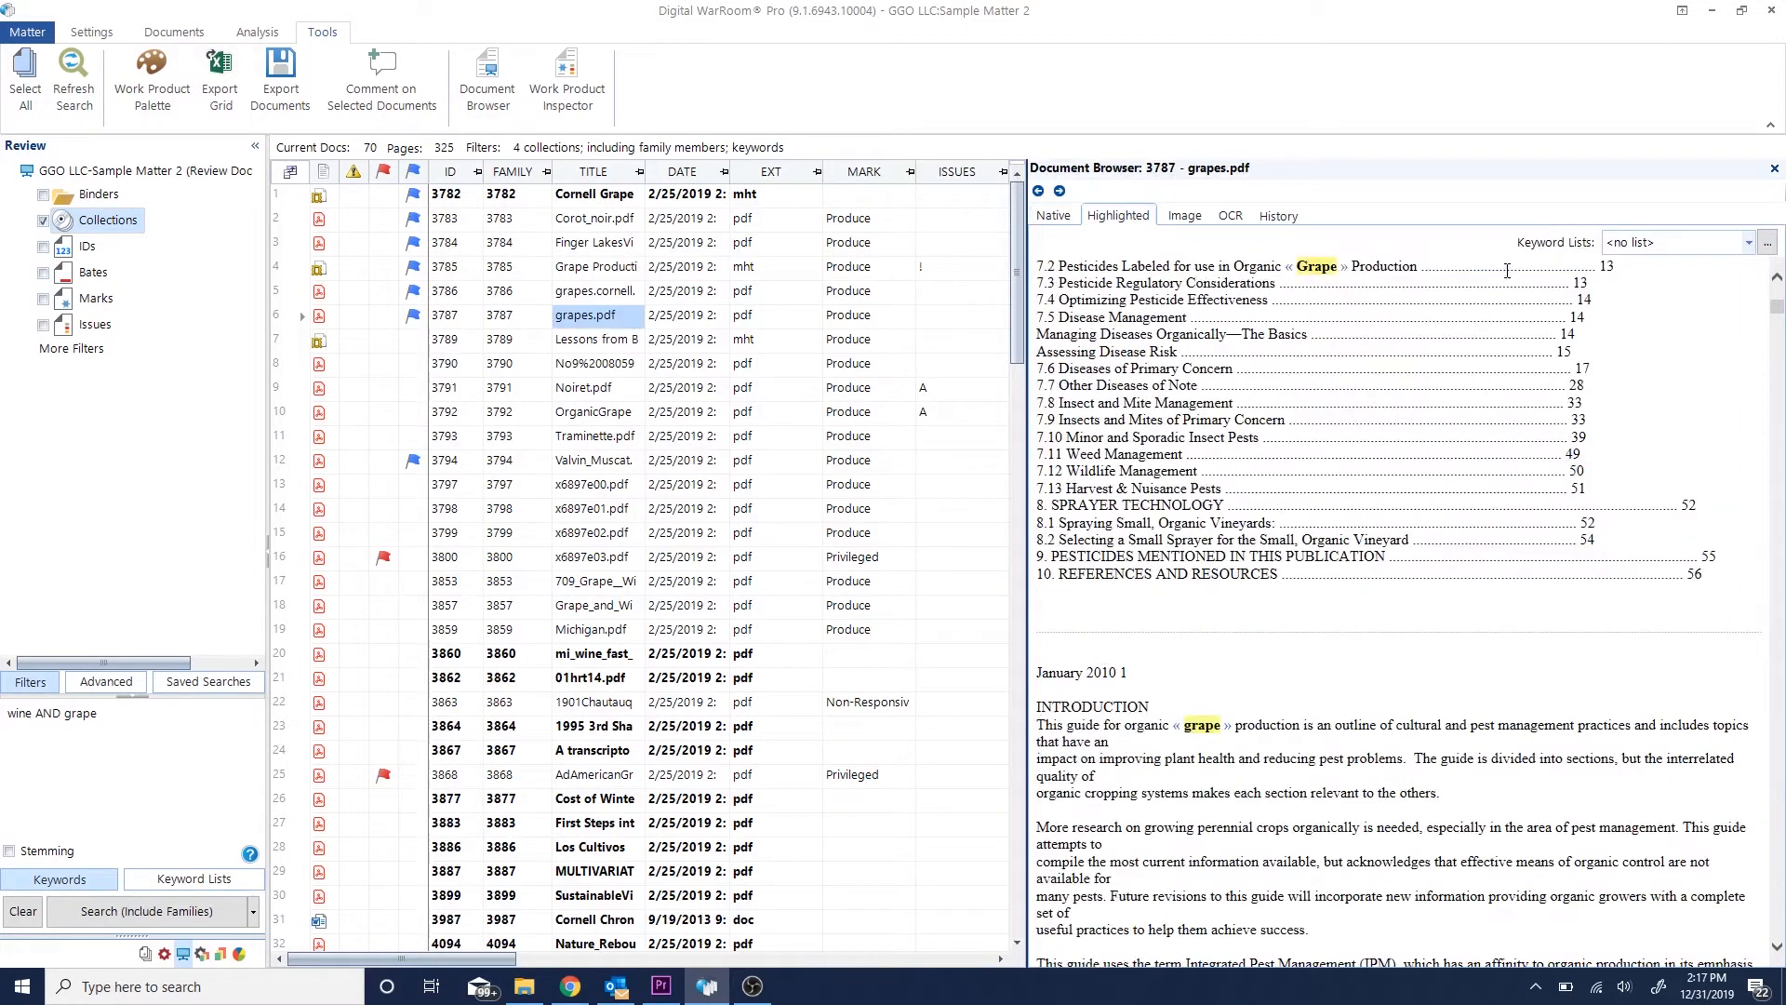
scroll(1507, 270, "down", 9)
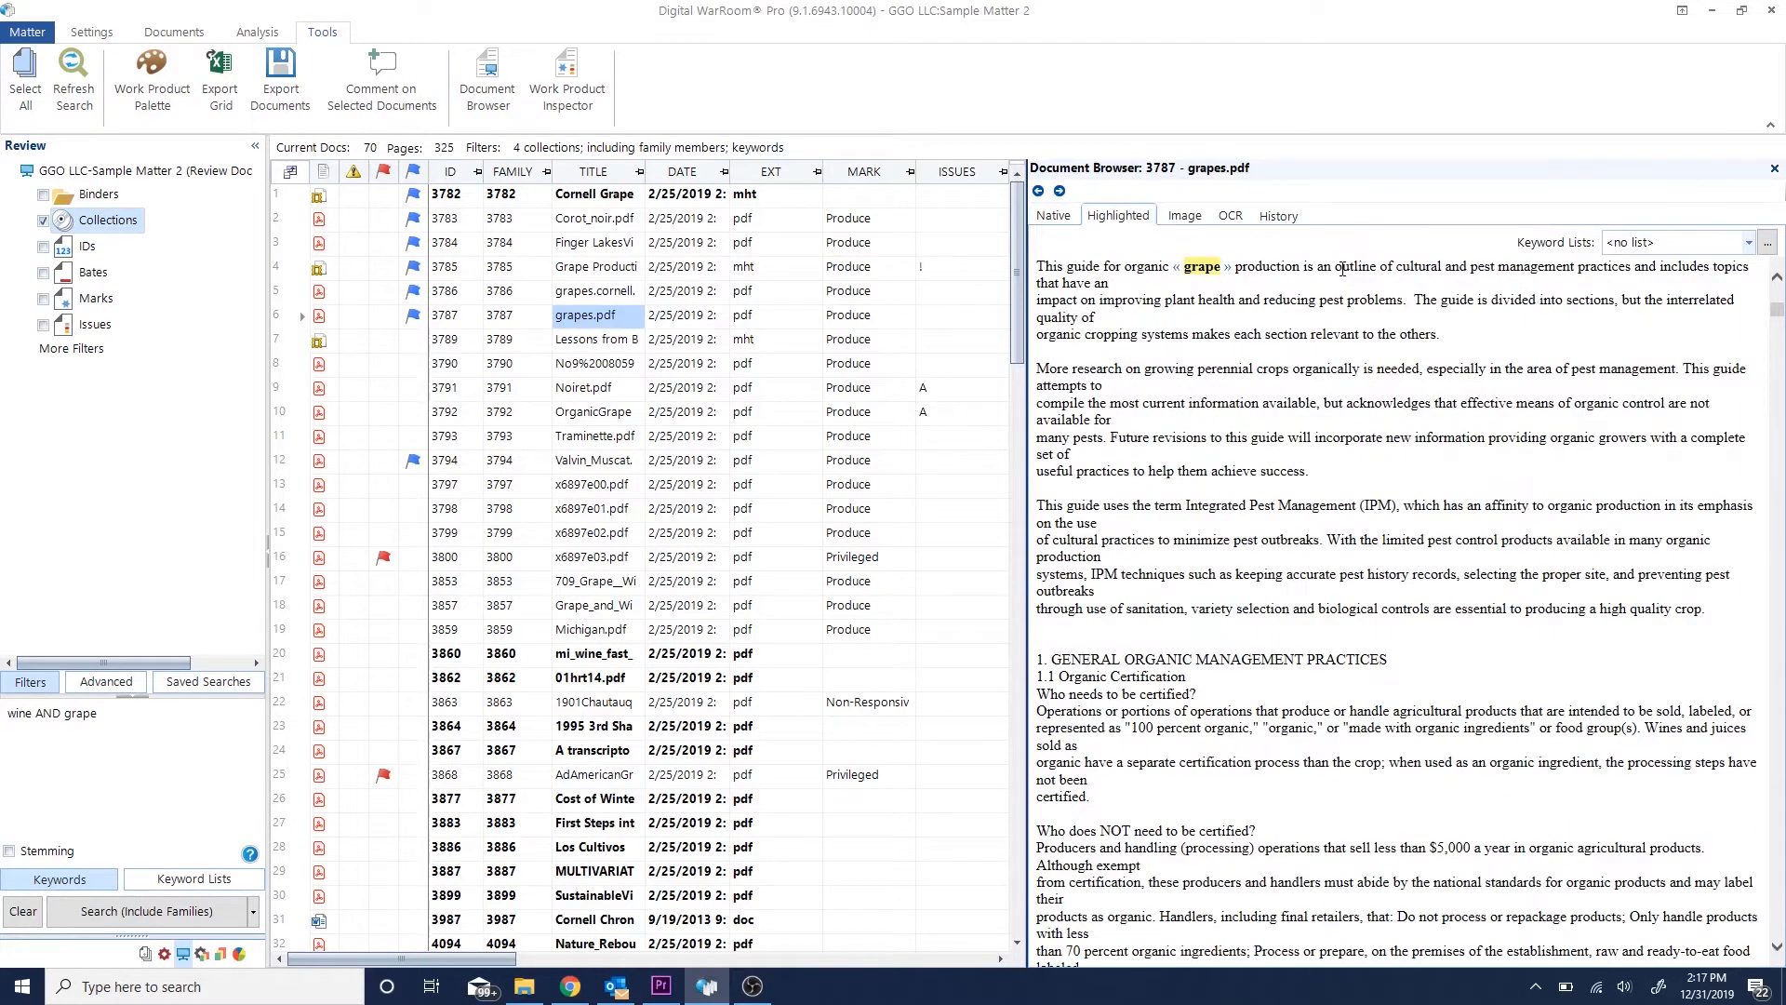
View the page image, OCR text and history of grapes.pdf.
left_click(1185, 217)
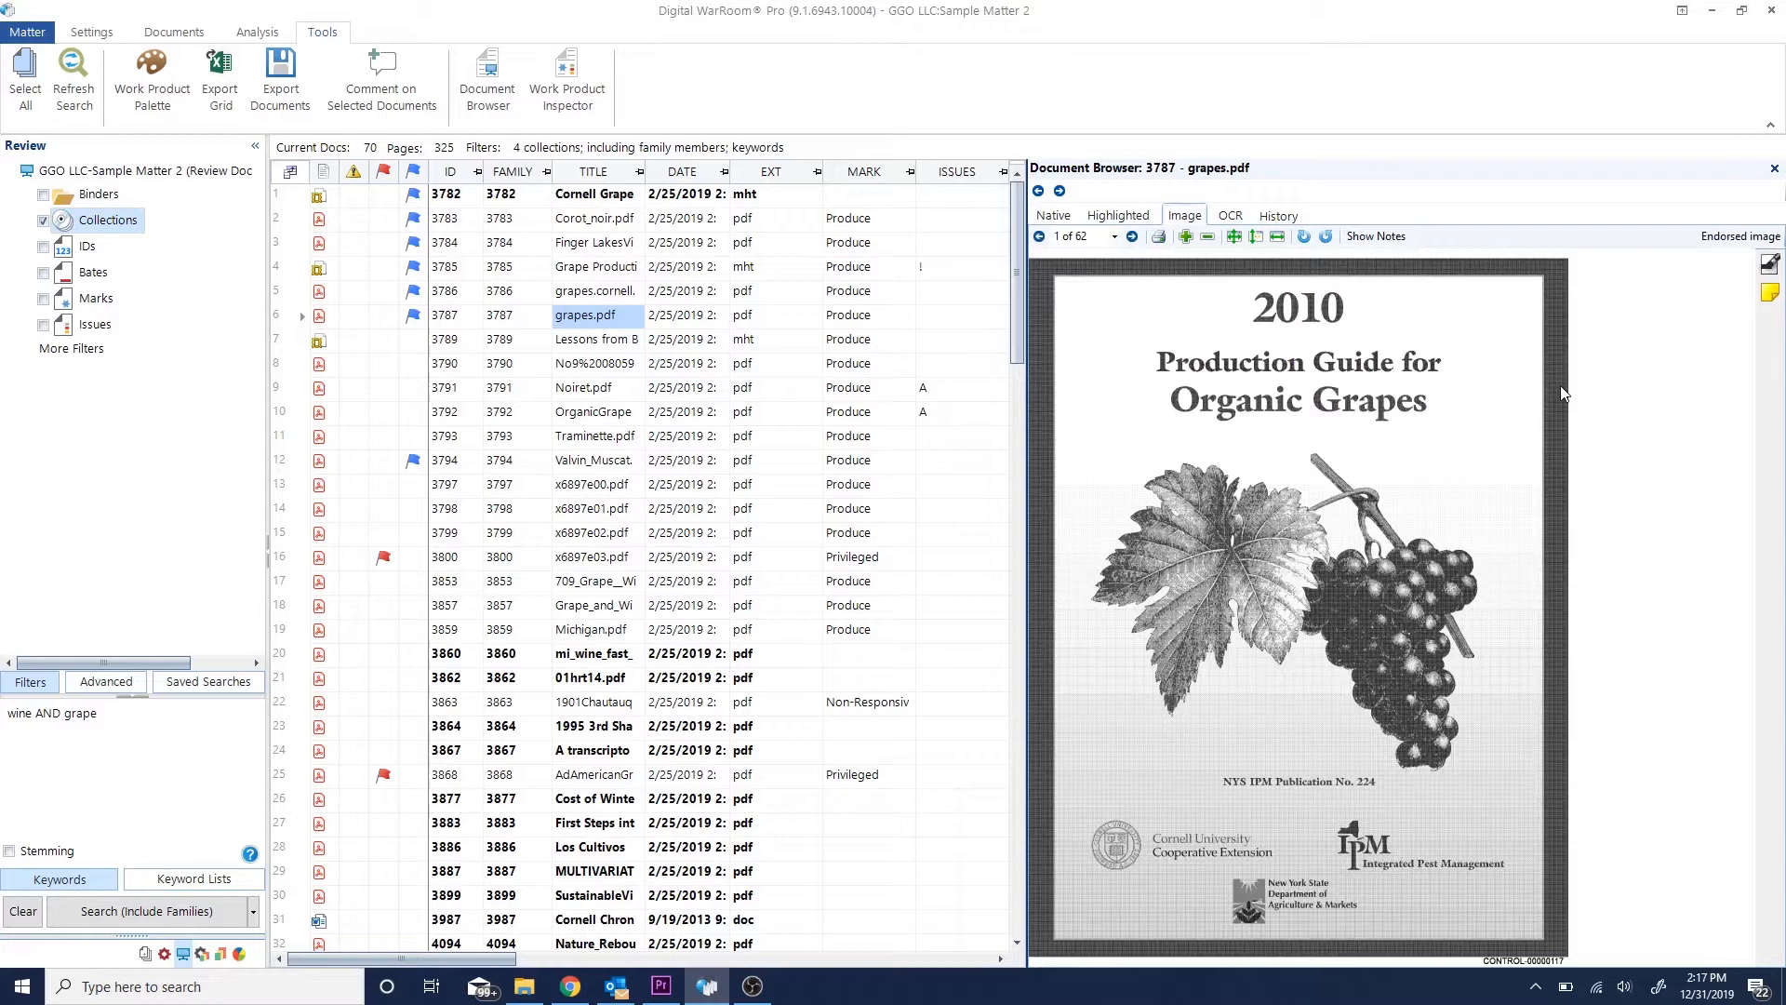
left_click(1231, 216)
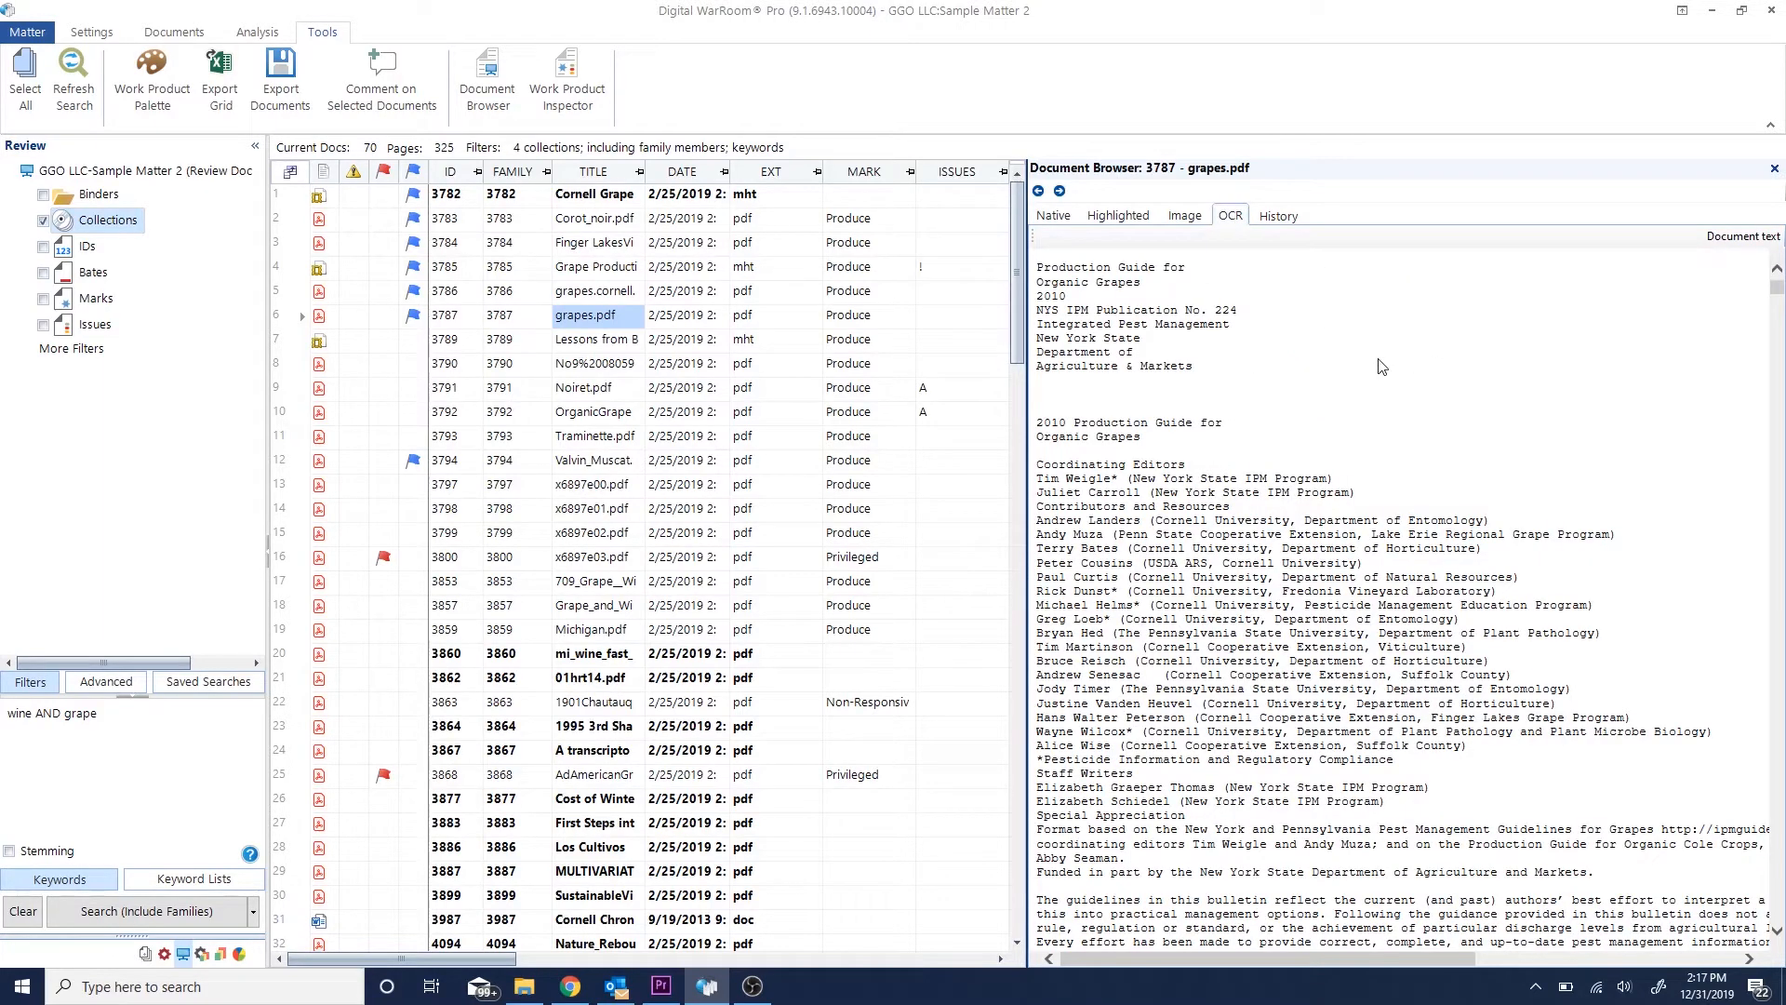
left_click(1283, 220)
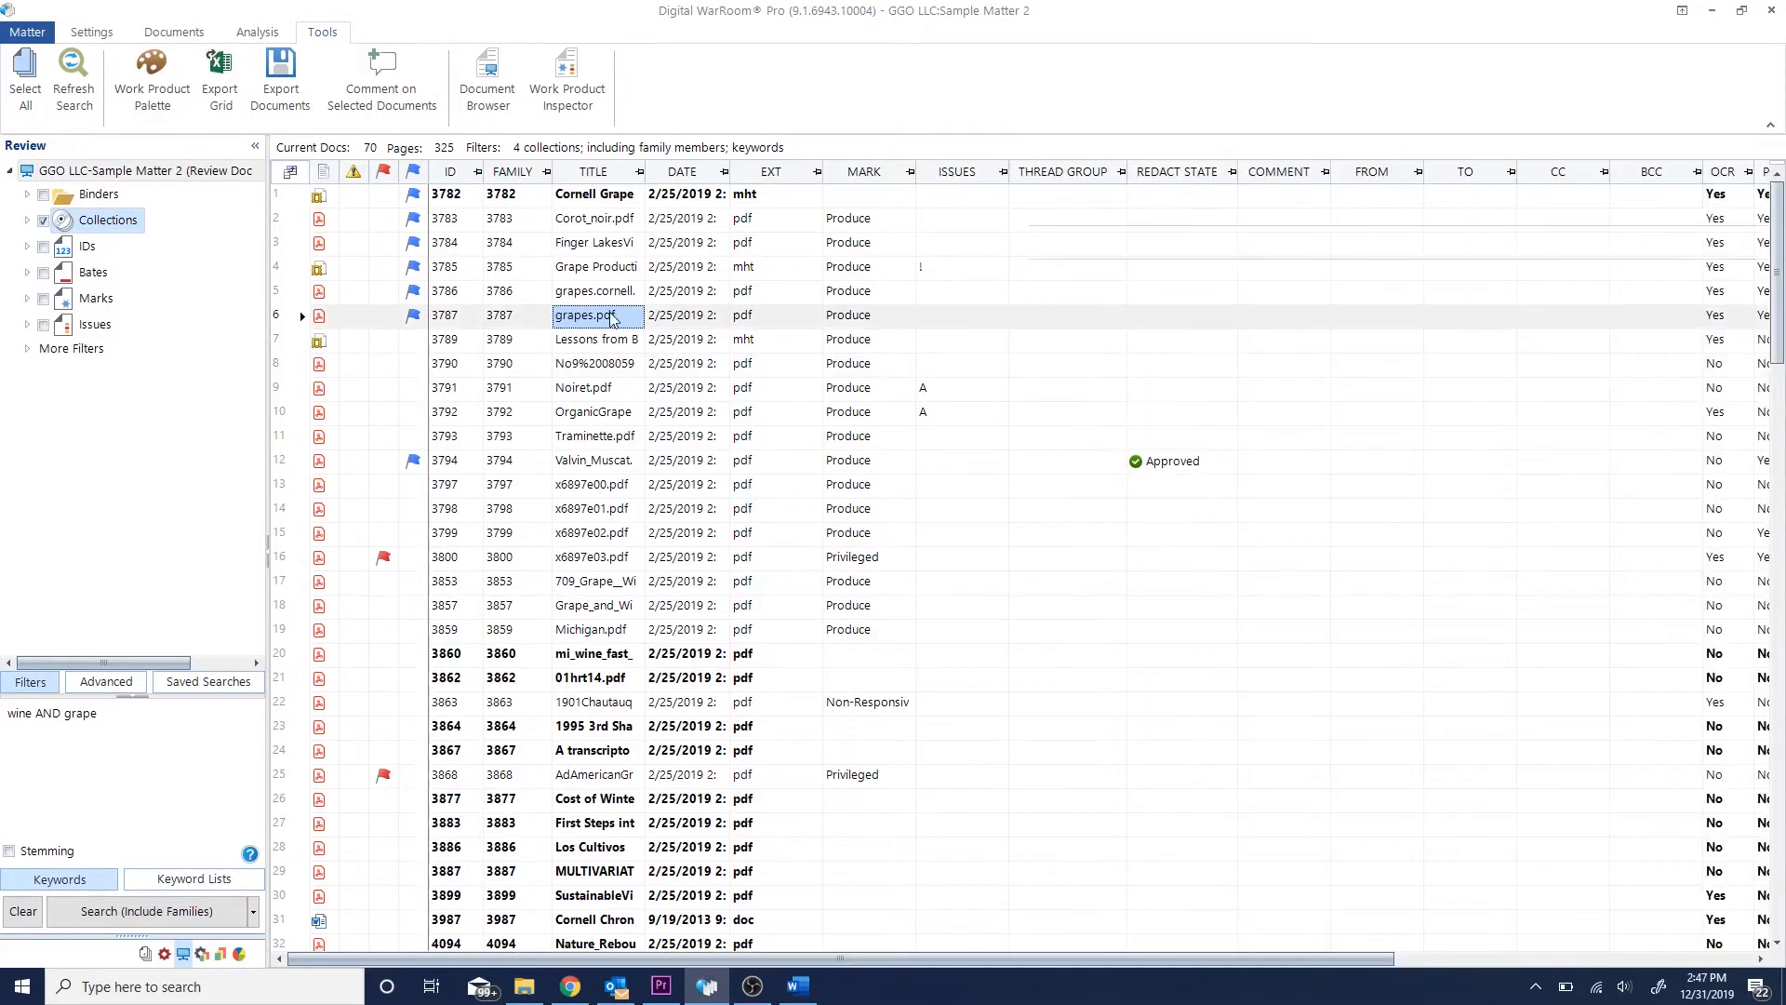
Open grapes.pdf in the Document Browser and display the Work Product Inspector for it.
double_click(611, 317)
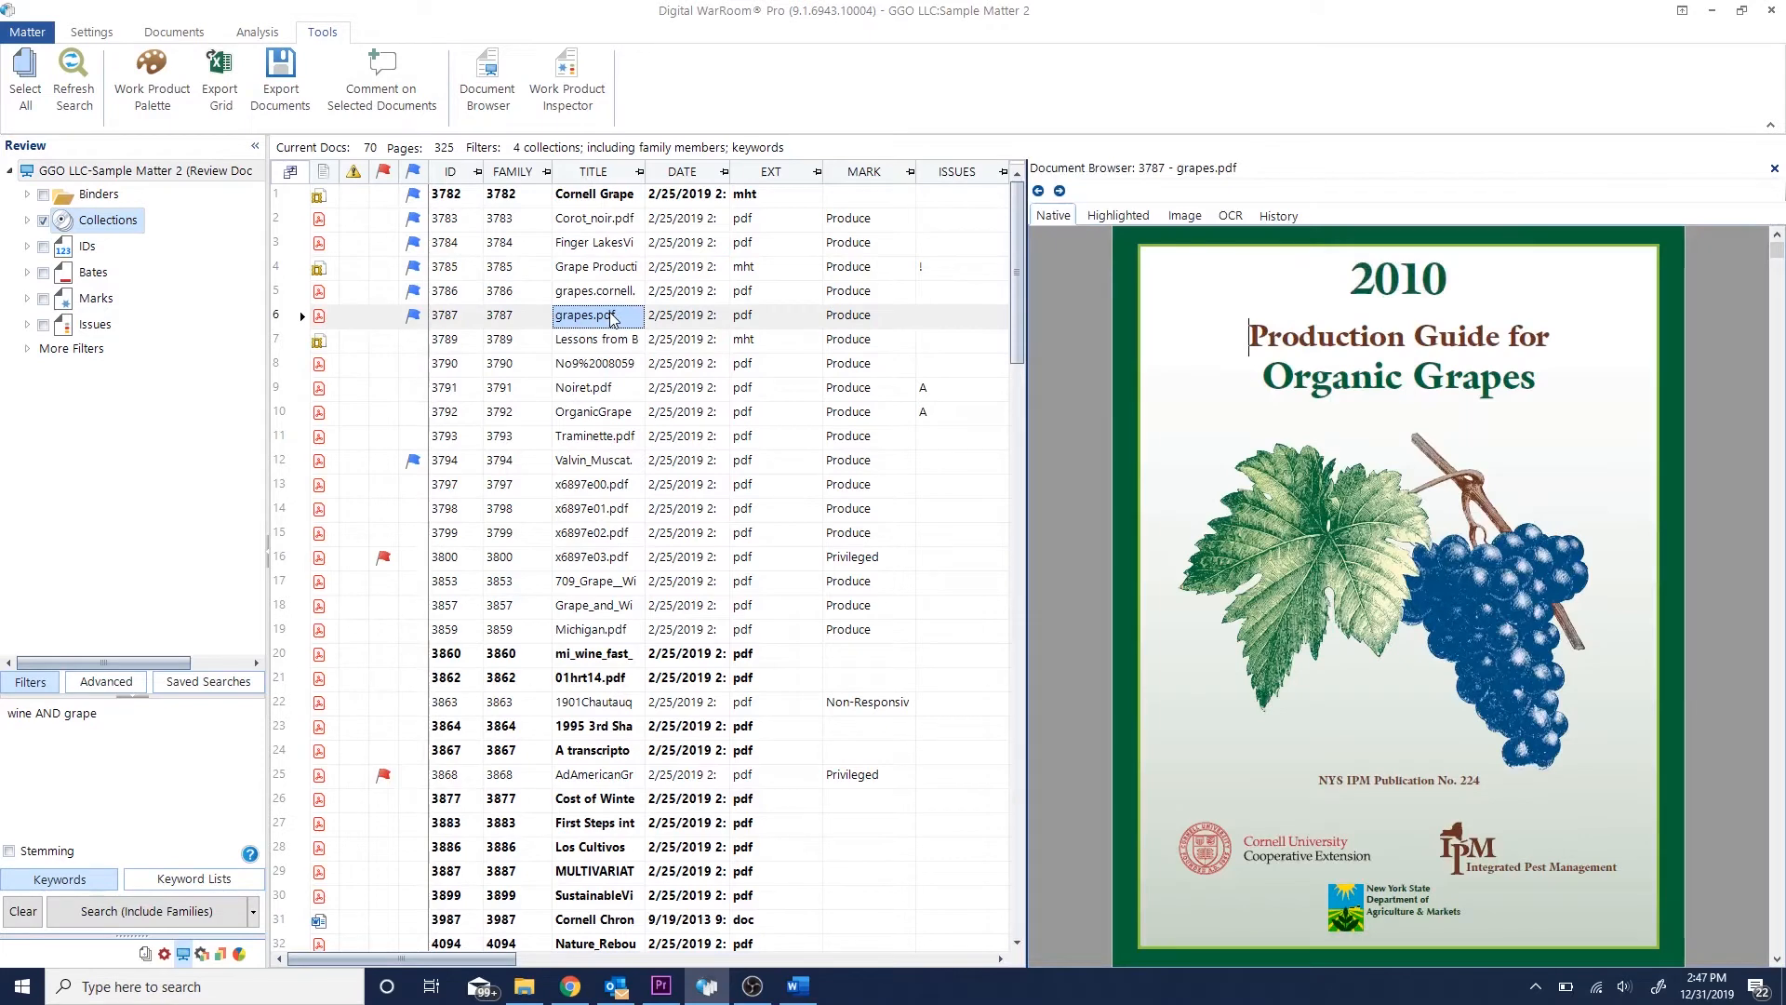
left_click(576, 97)
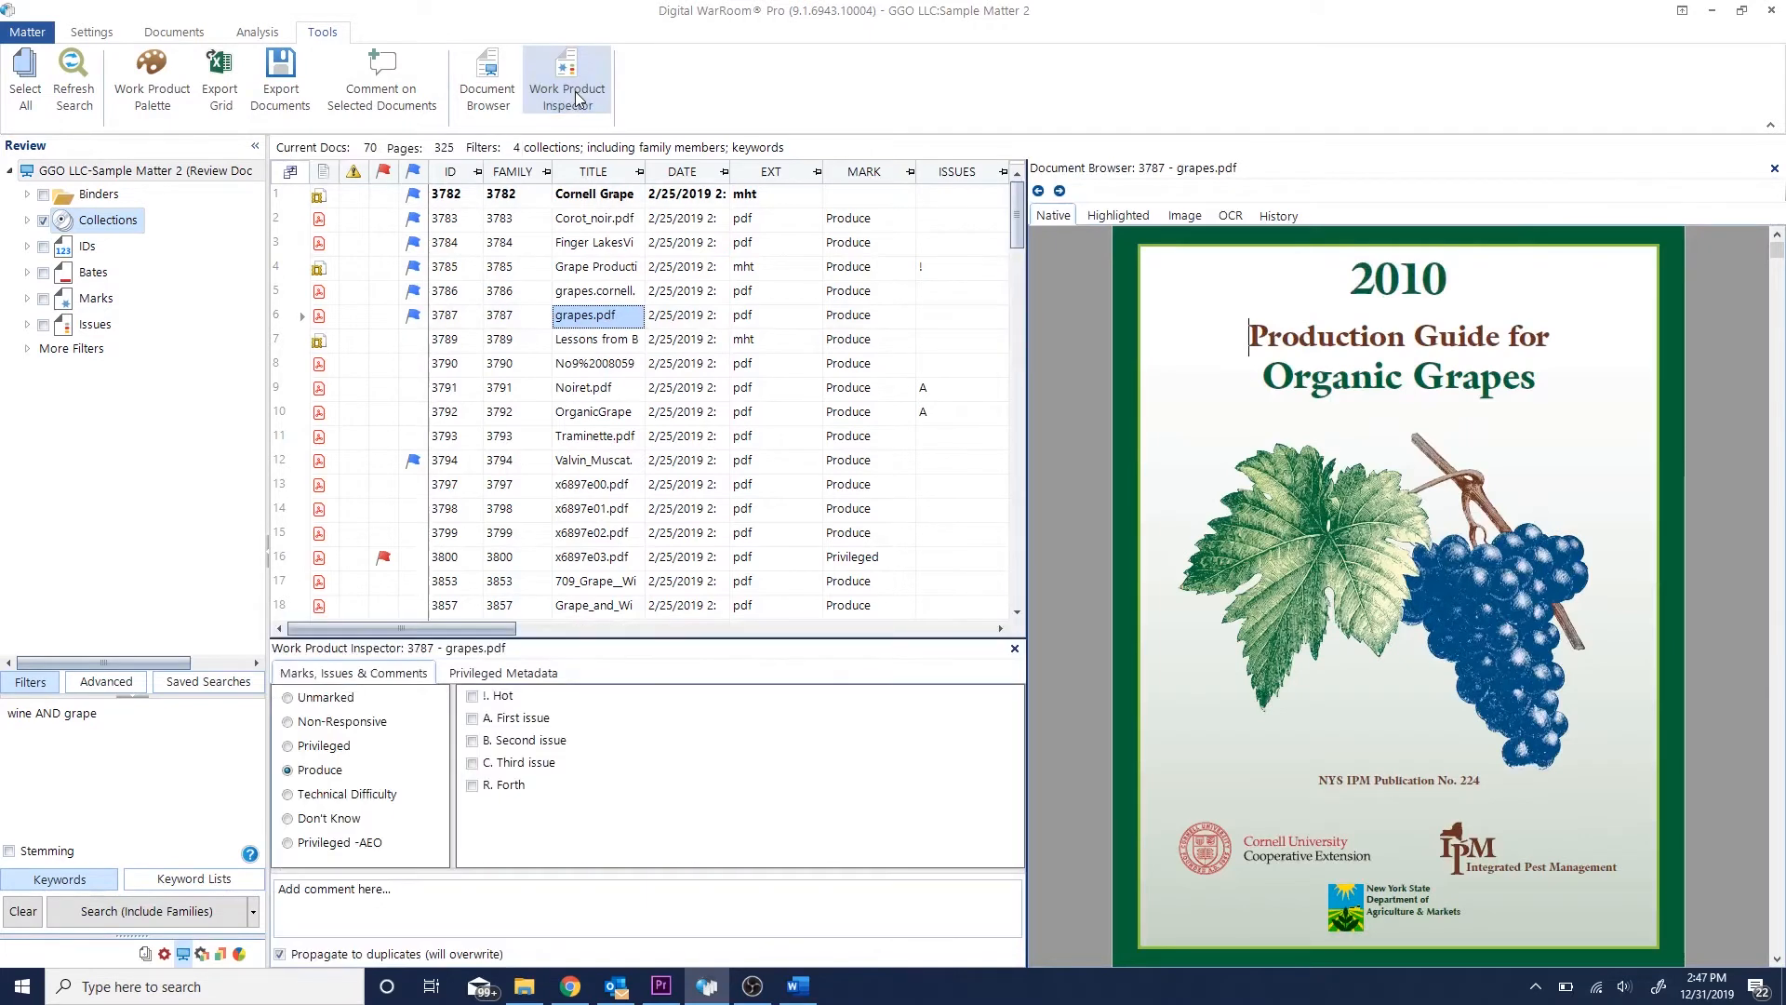
Display the Date Histogram for the search results and dock it above the Work Product Inspector.
left_click(276, 35)
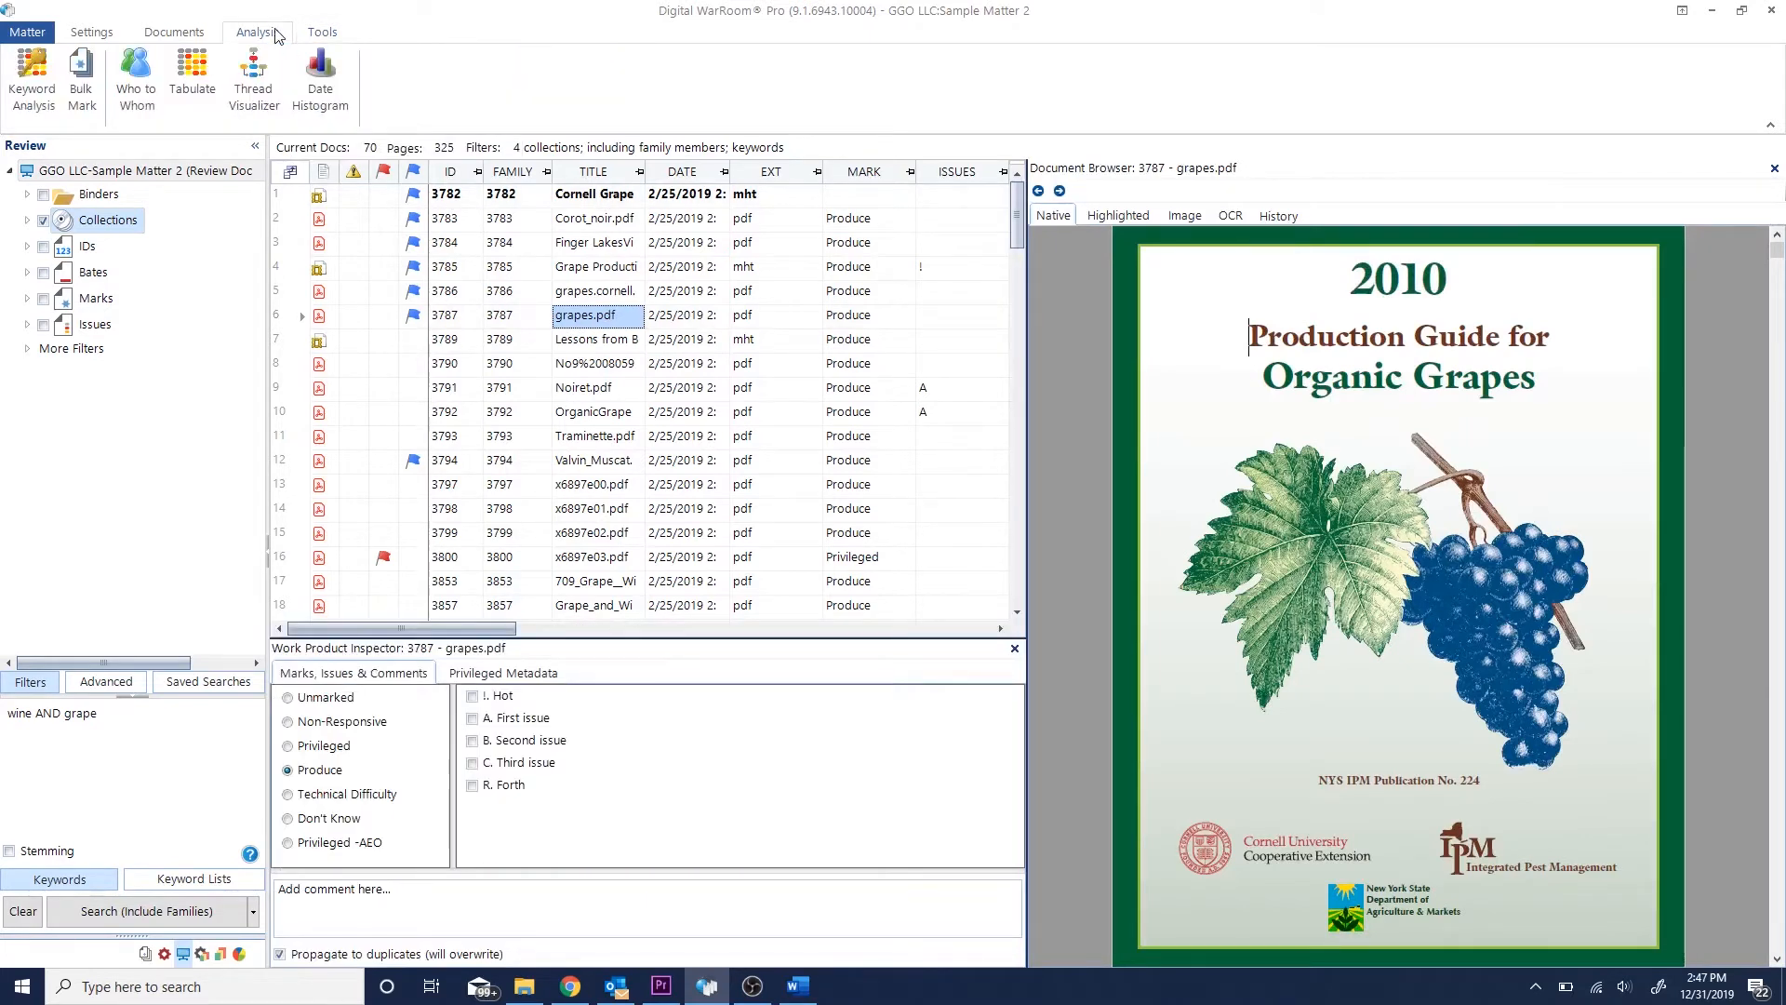
left_click(320, 79)
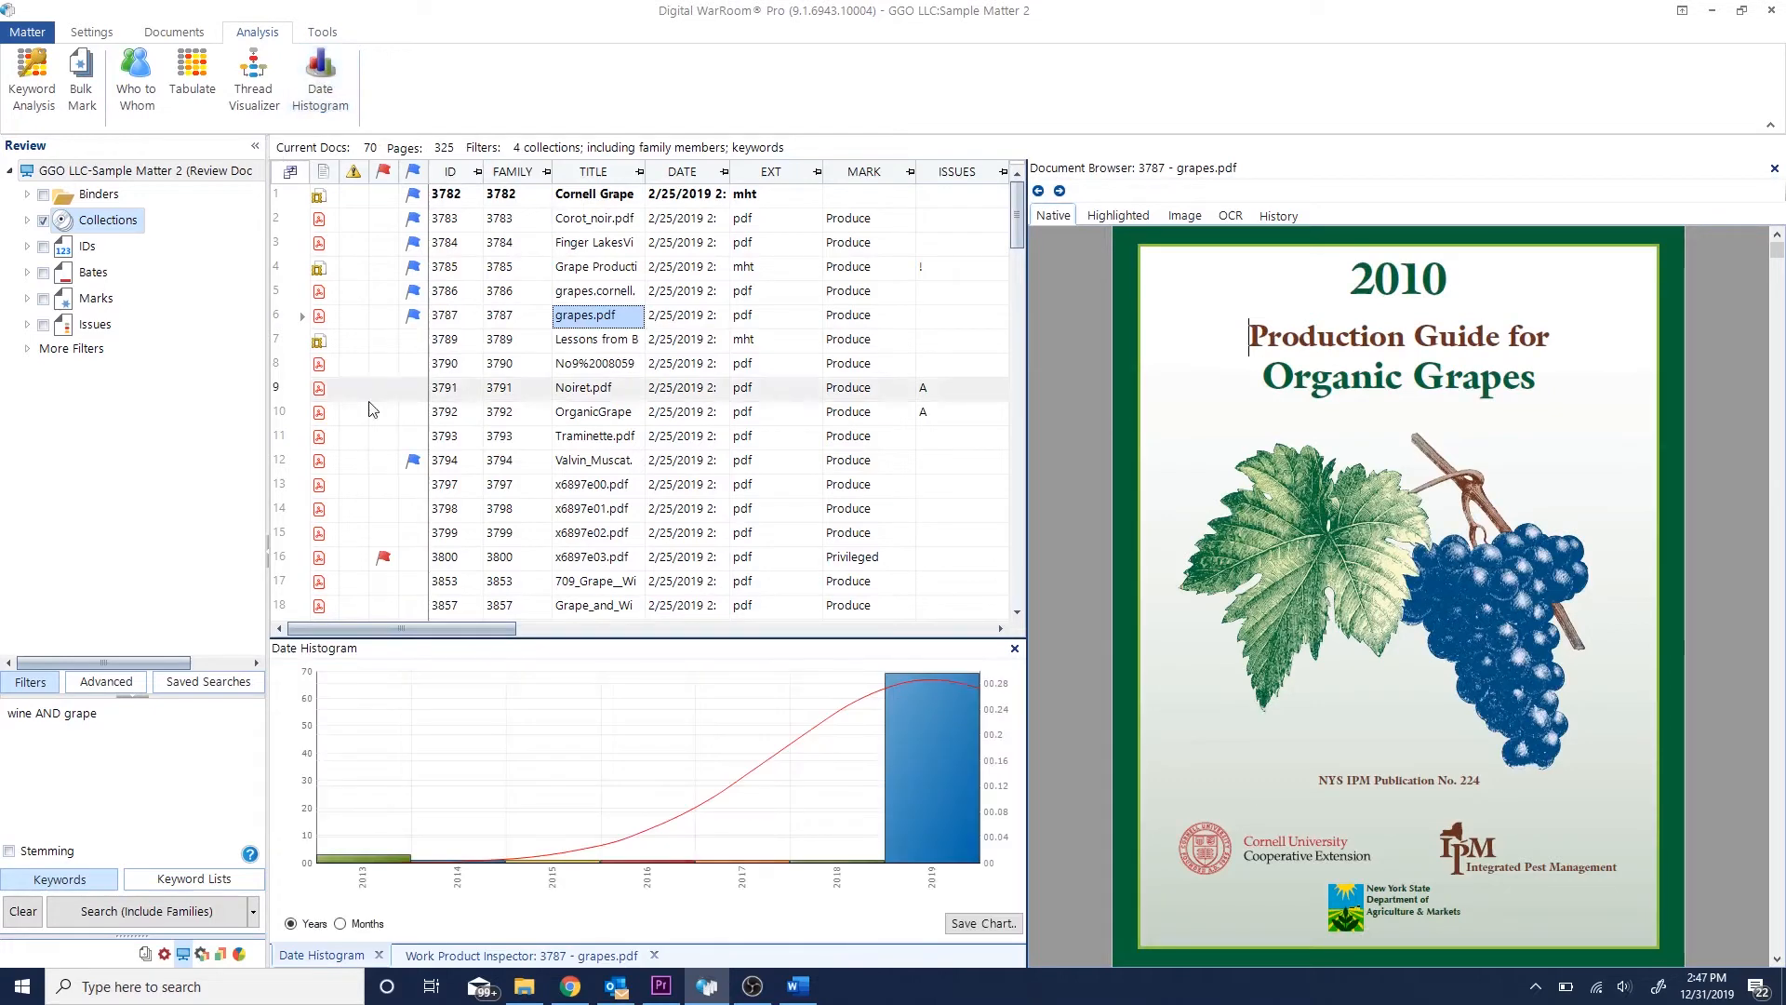
left_click_drag(321, 956, 645, 778)
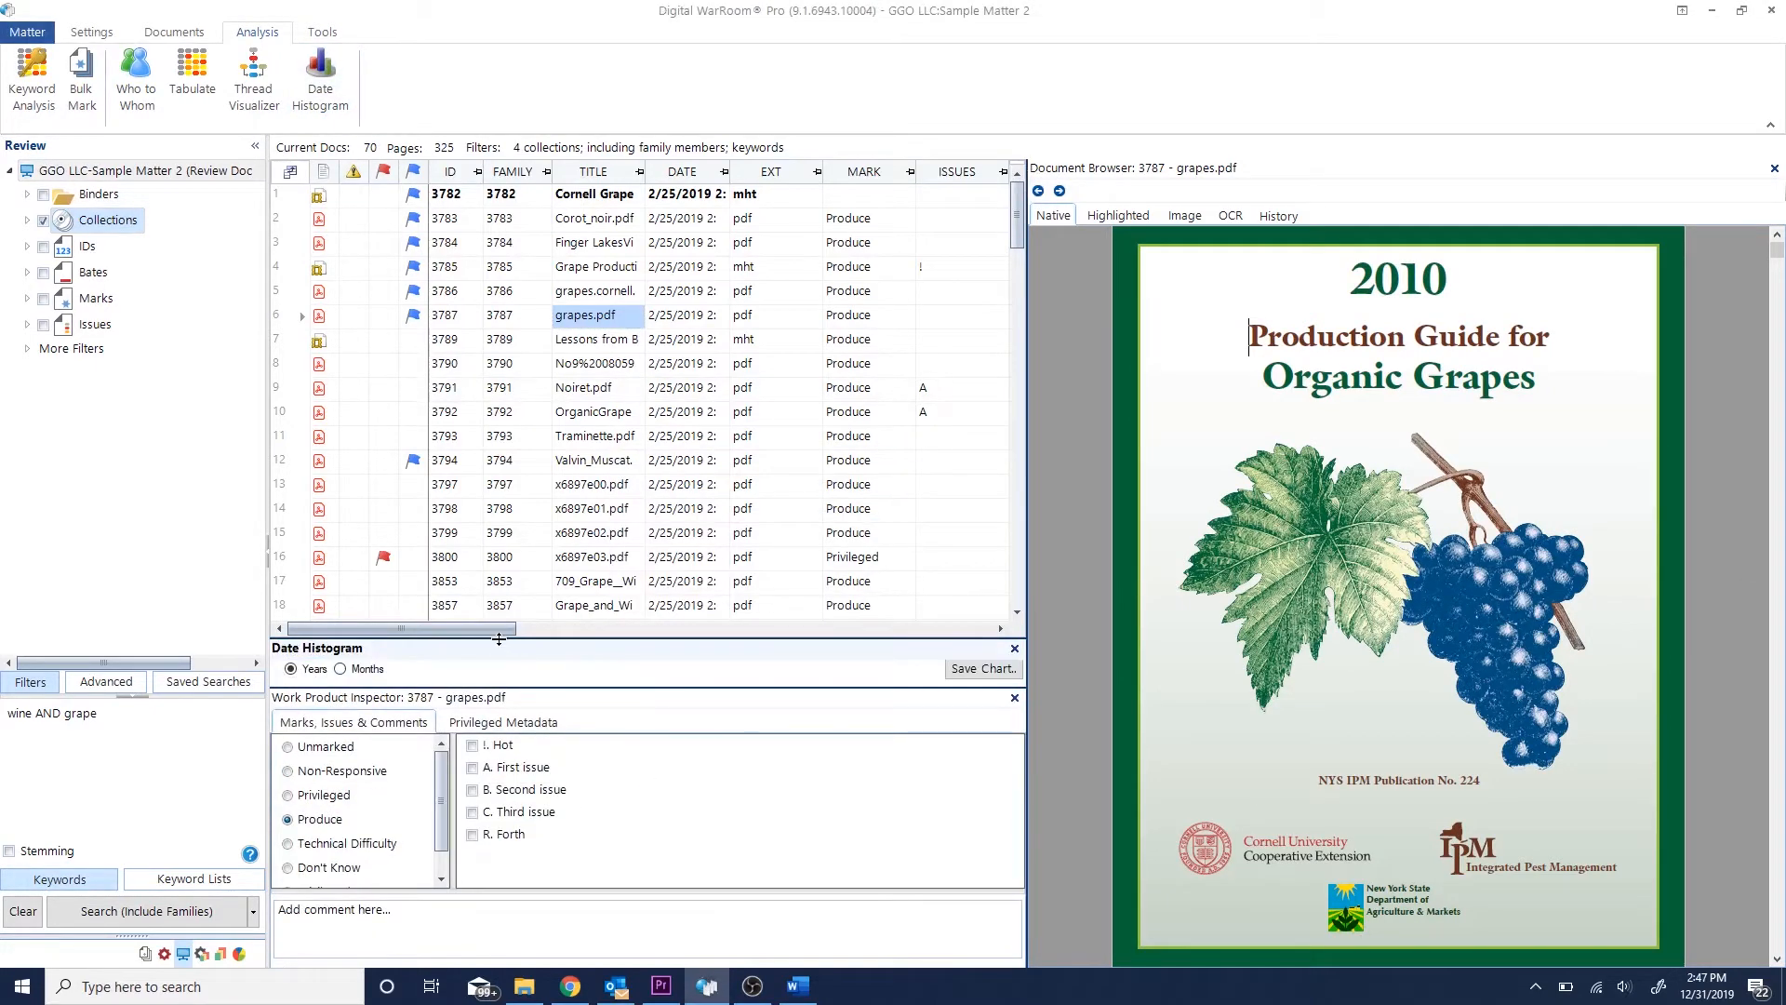
Enlarge the Date Histogram pane, and move the Document Browser beside the grid before redocking it as a full-height pane.
left_click_drag(498, 638, 497, 370)
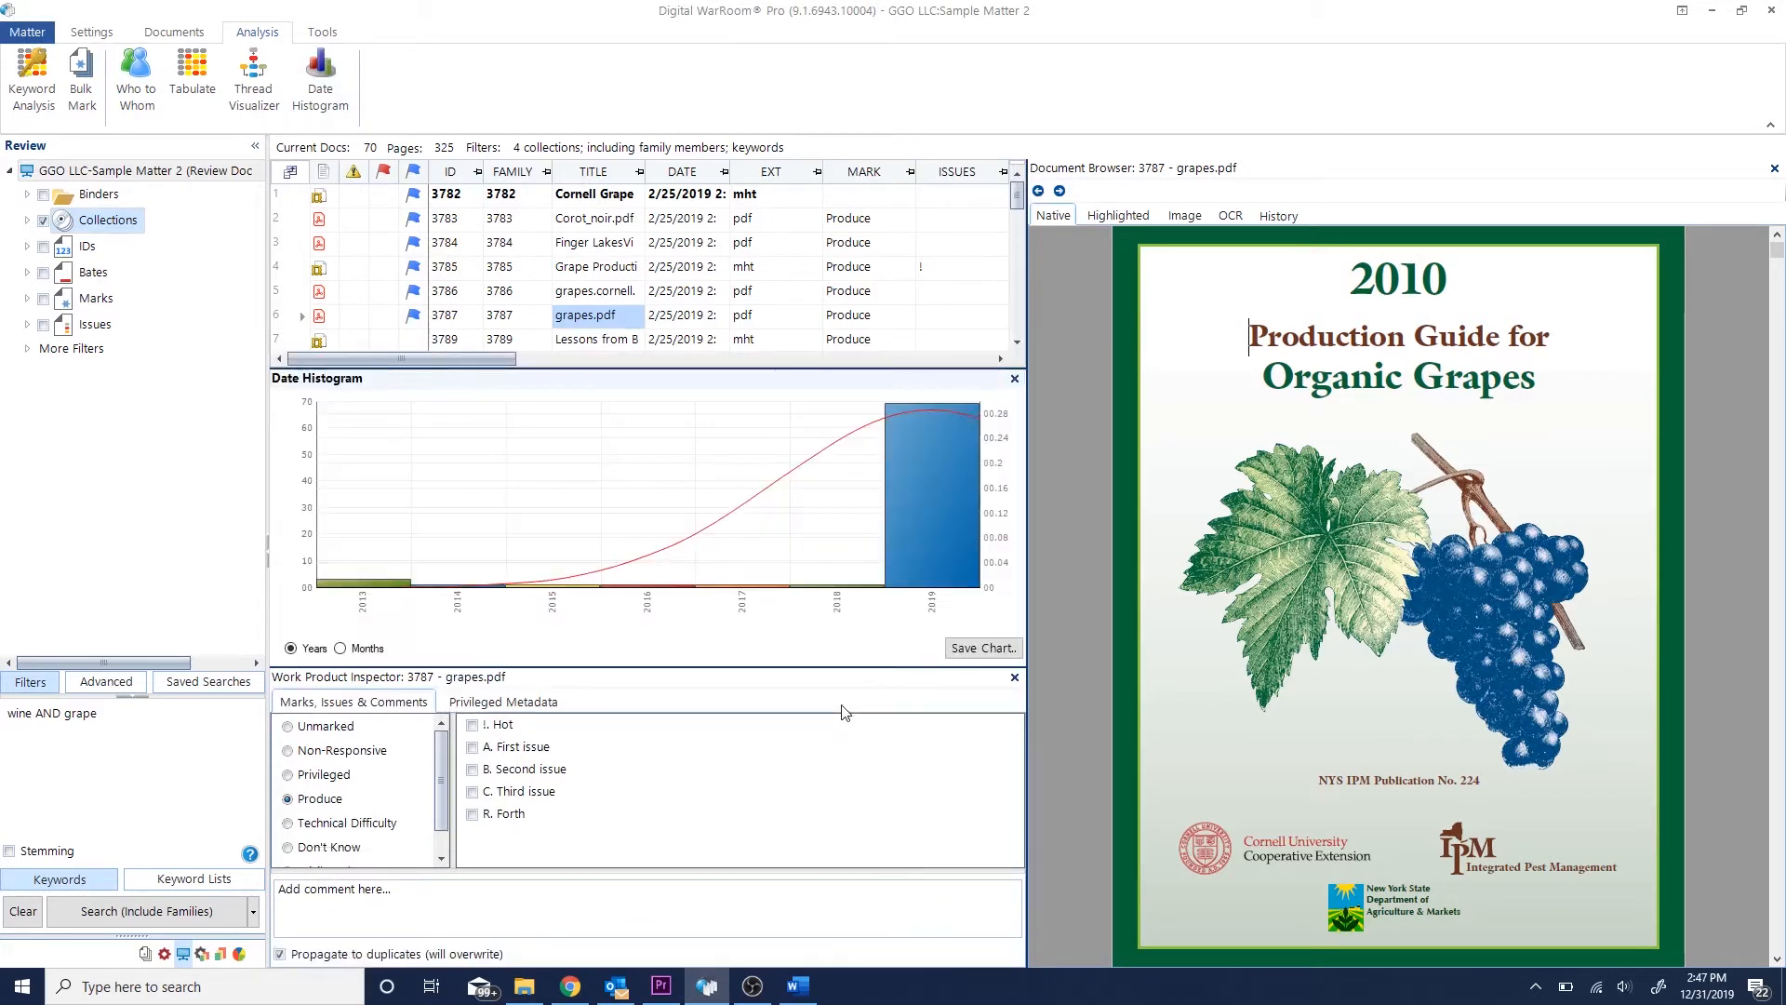
left_click_drag(1127, 169, 1061, 259)
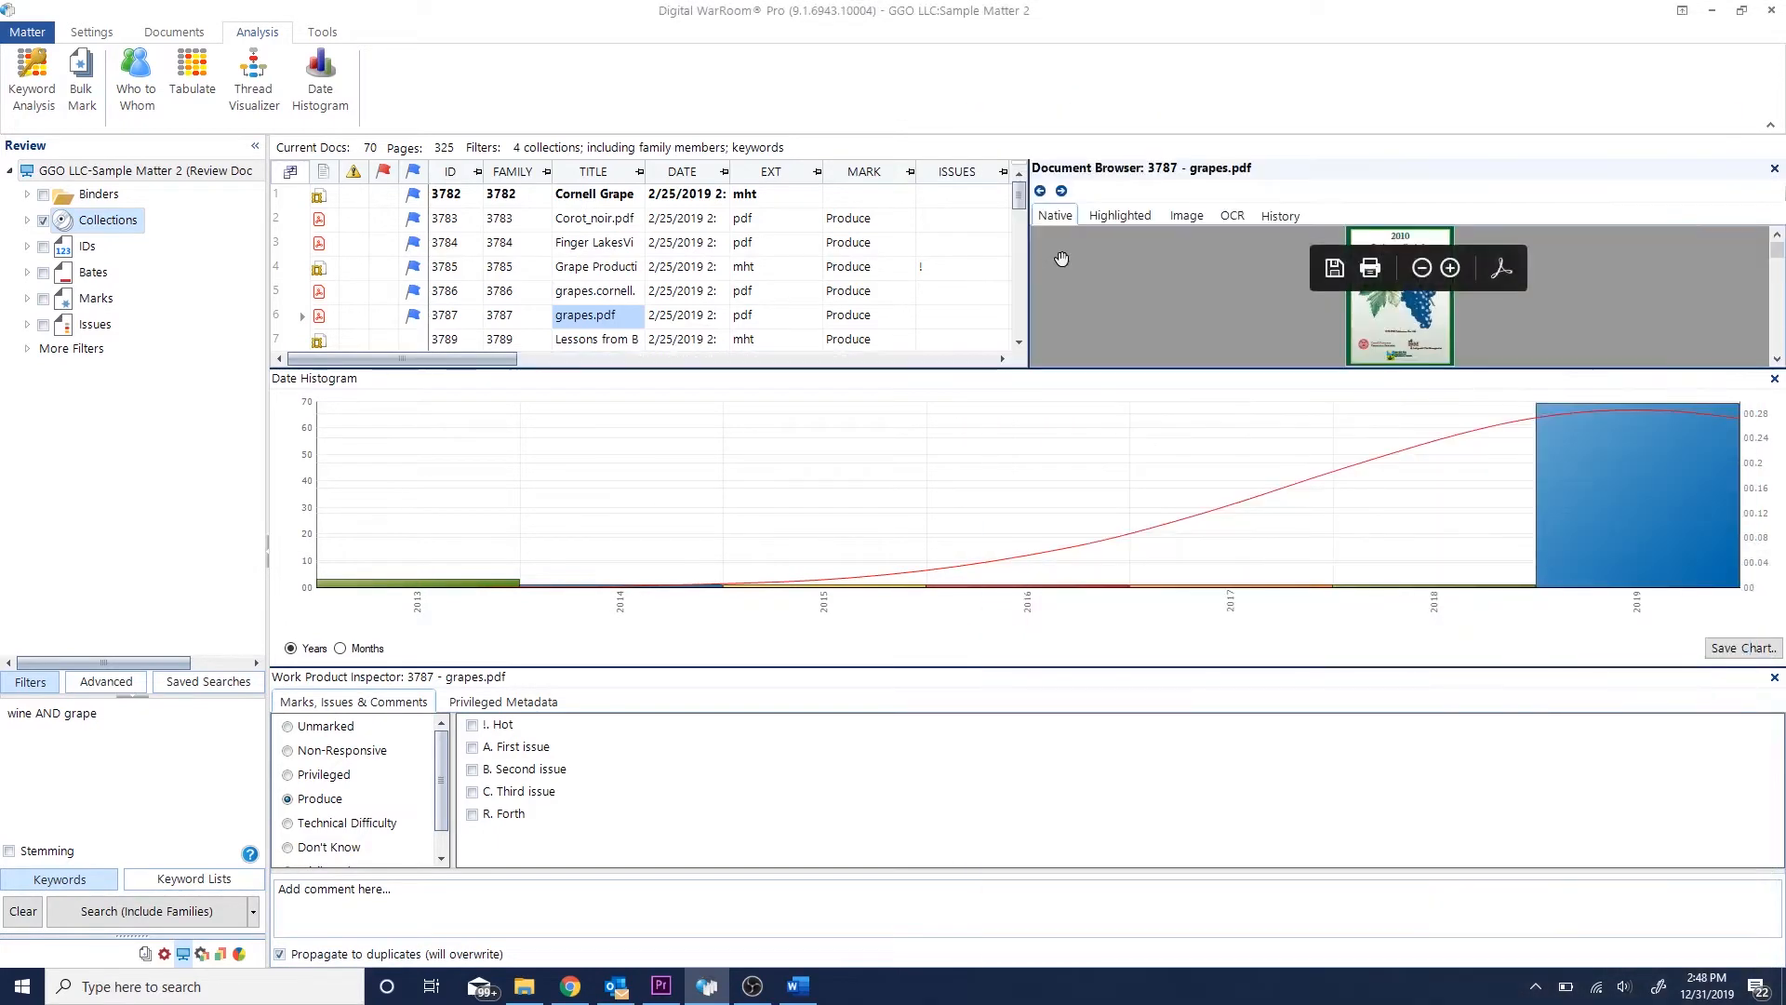
left_click_drag(1056, 171, 1752, 561)
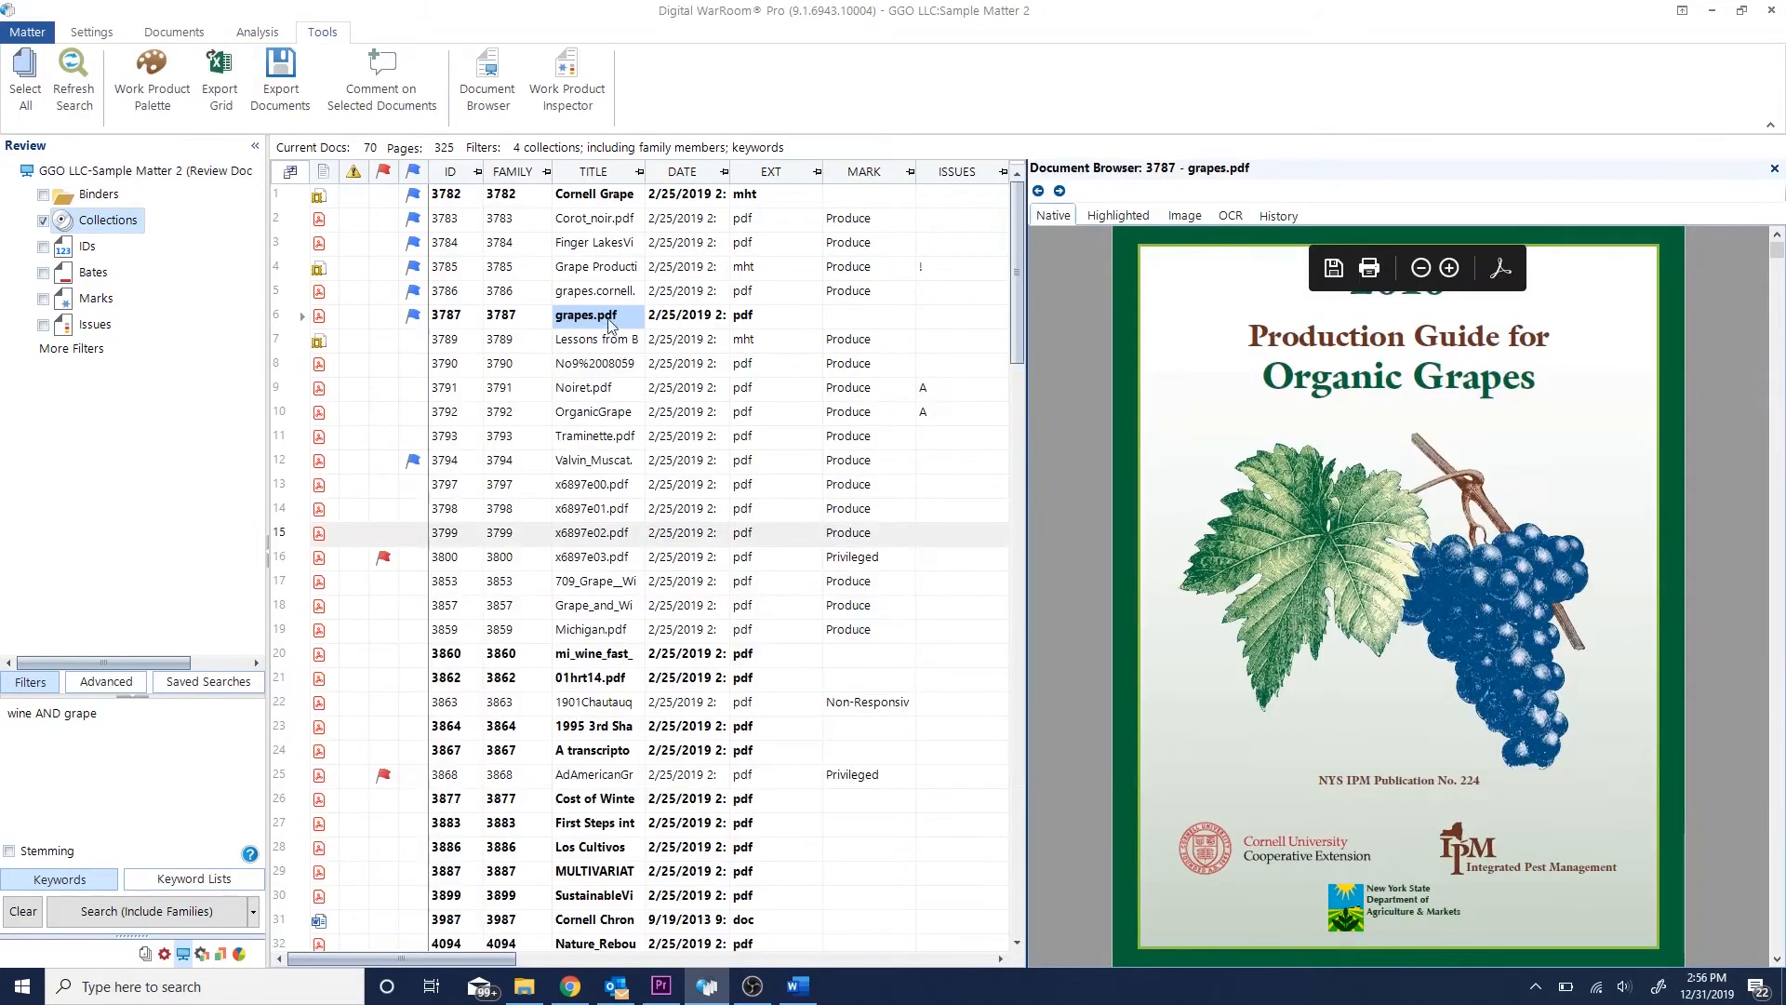
Mark grapes.pdf as Produce.
right_click(609, 322)
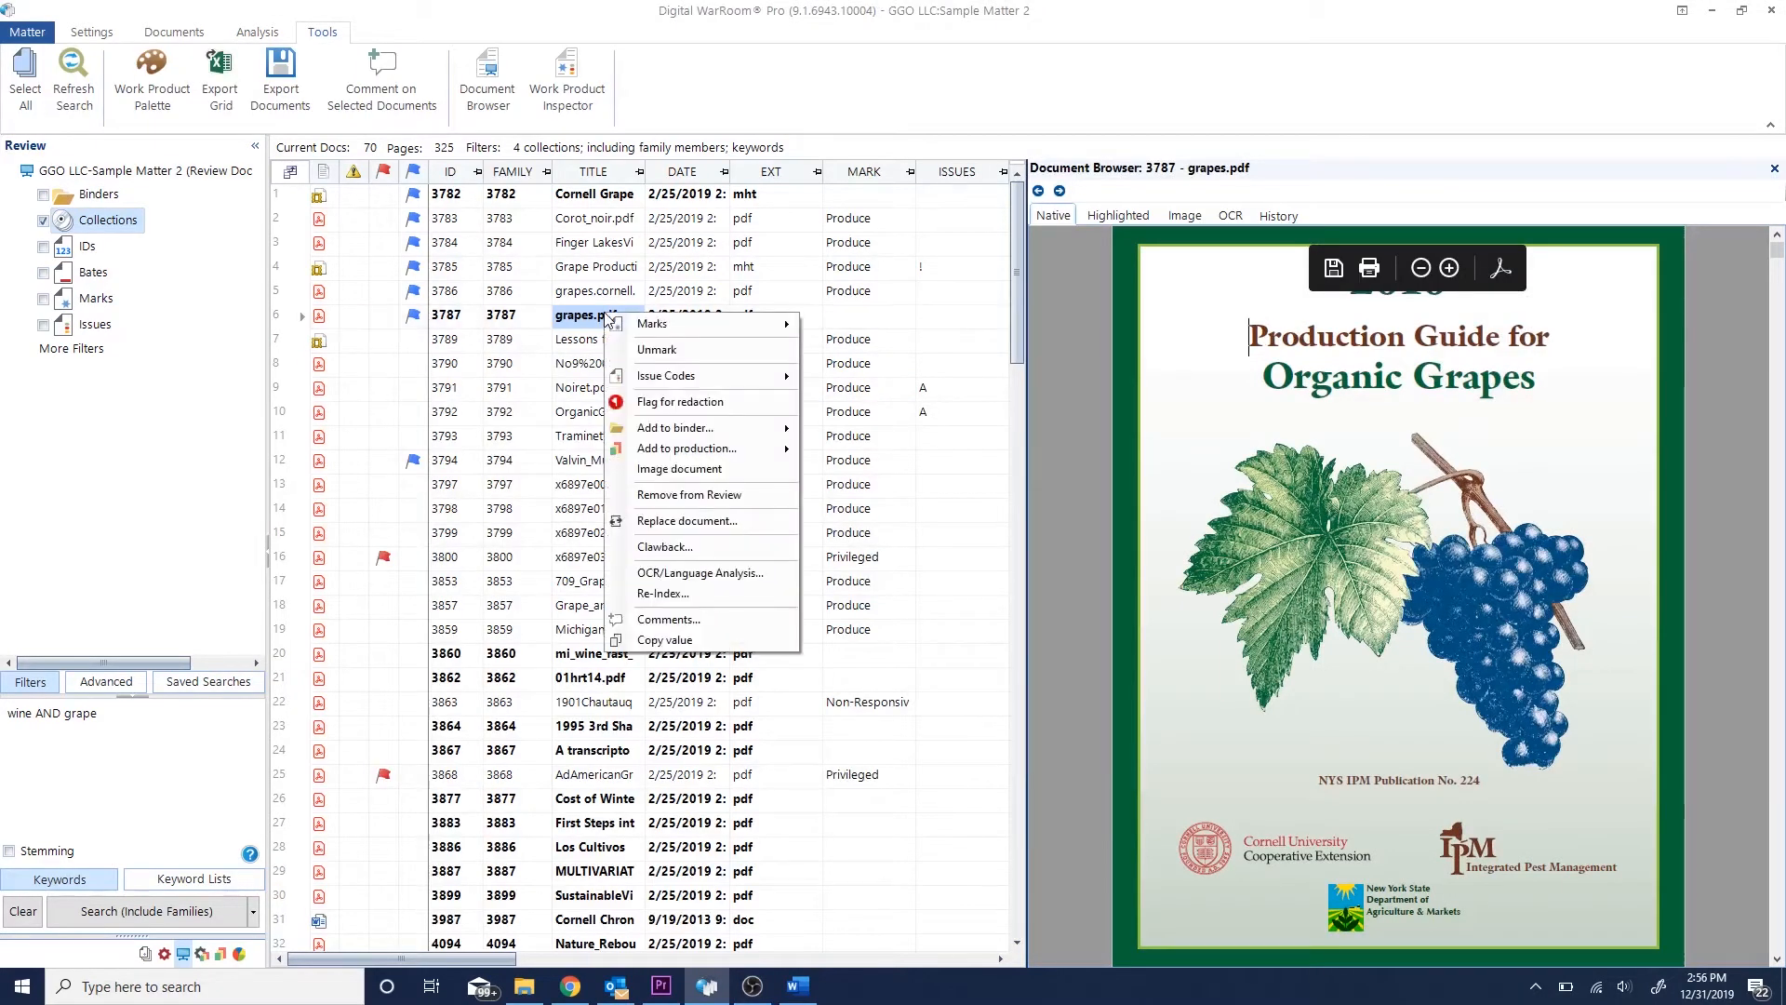
mouse_move(650, 330)
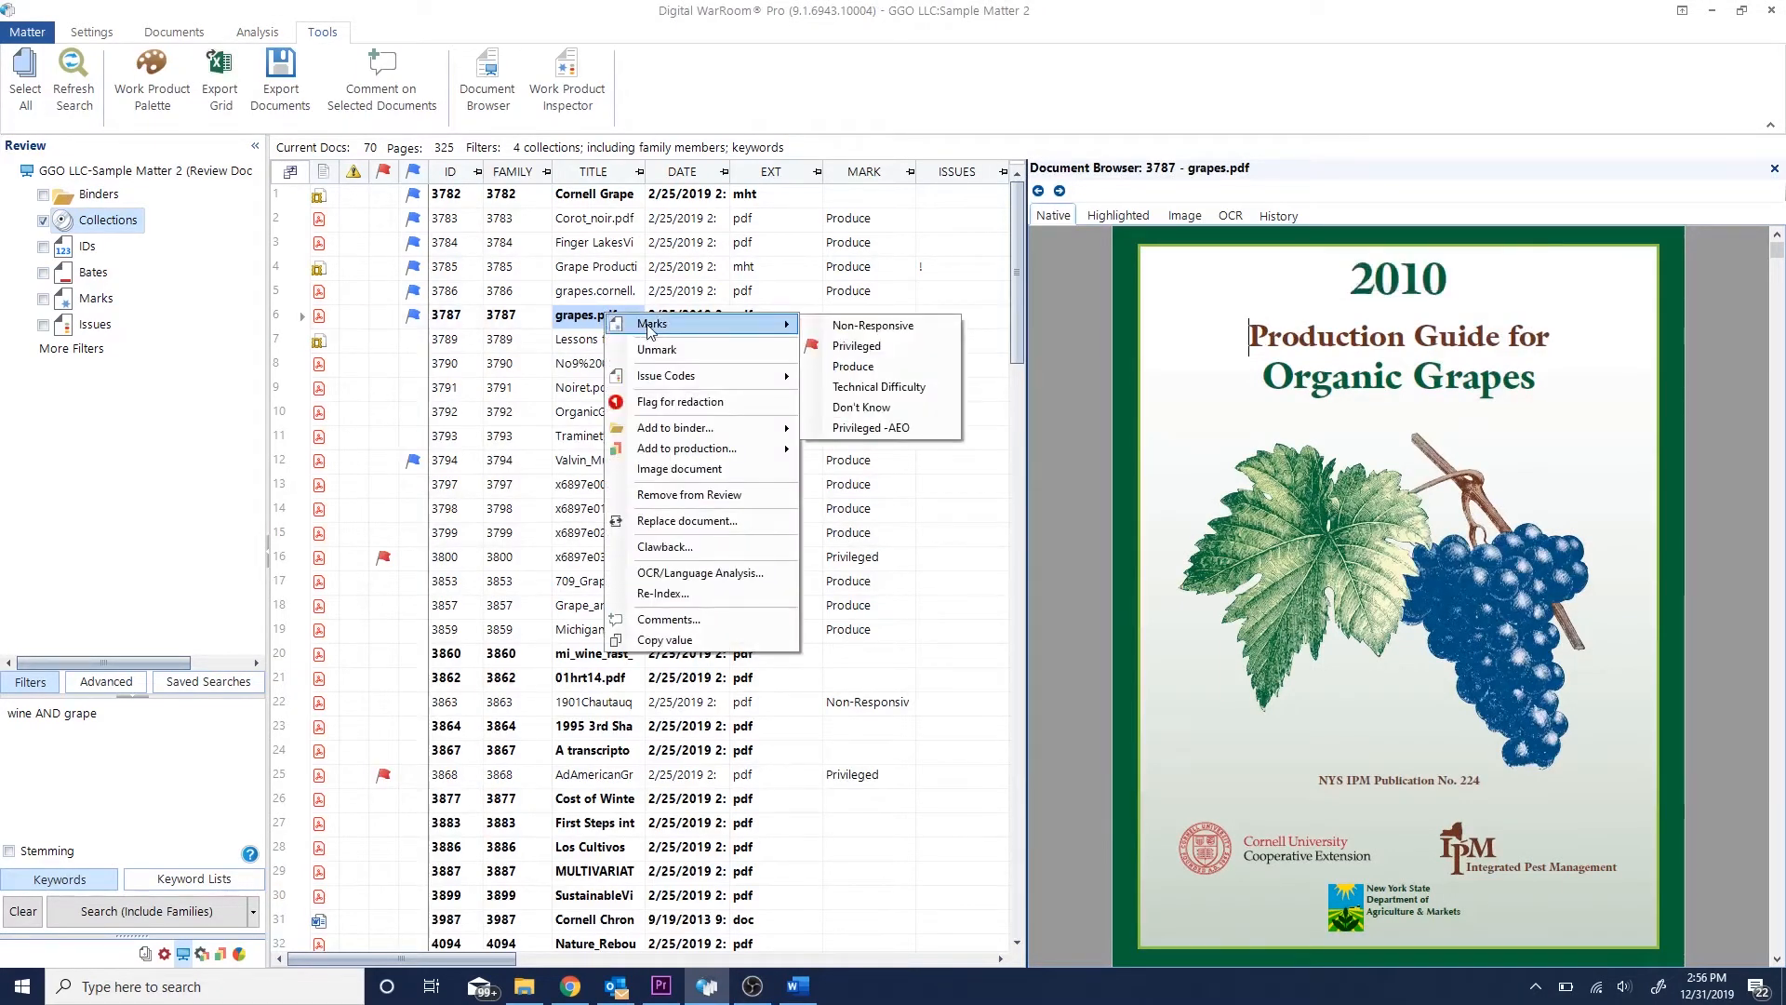
left_click(945, 365)
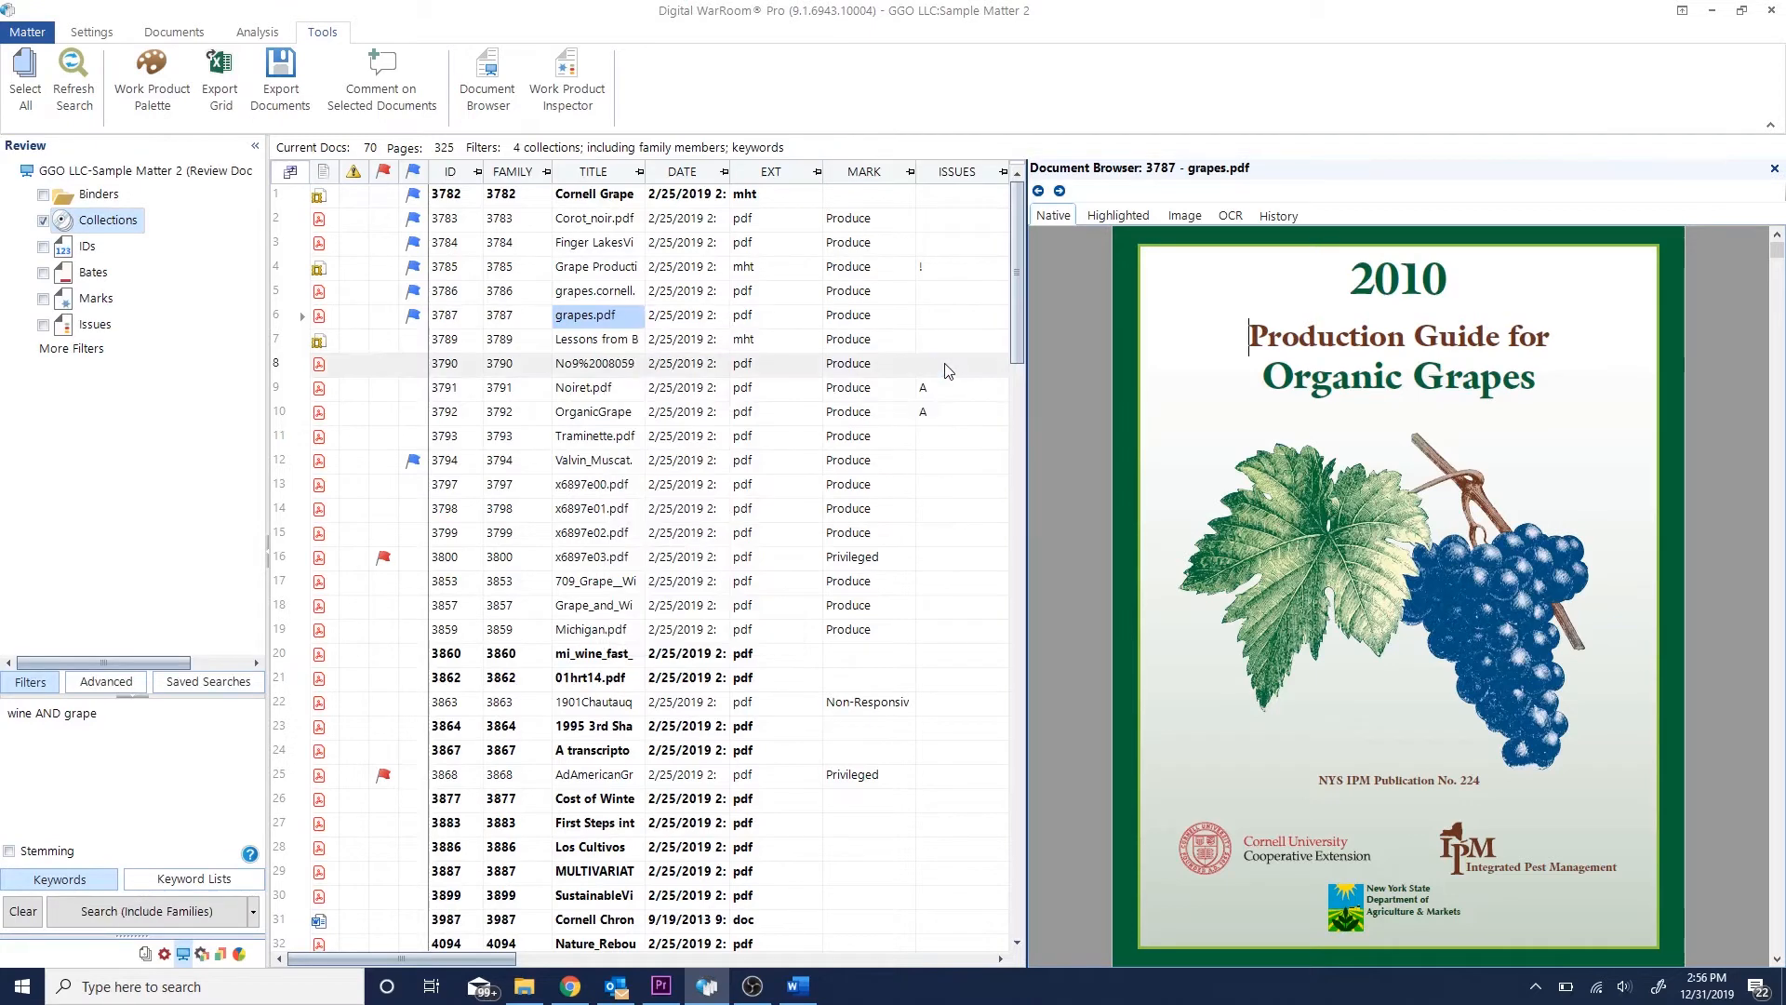
Assign the Hot issue code to grapes.pdf.
right_click(628, 320)
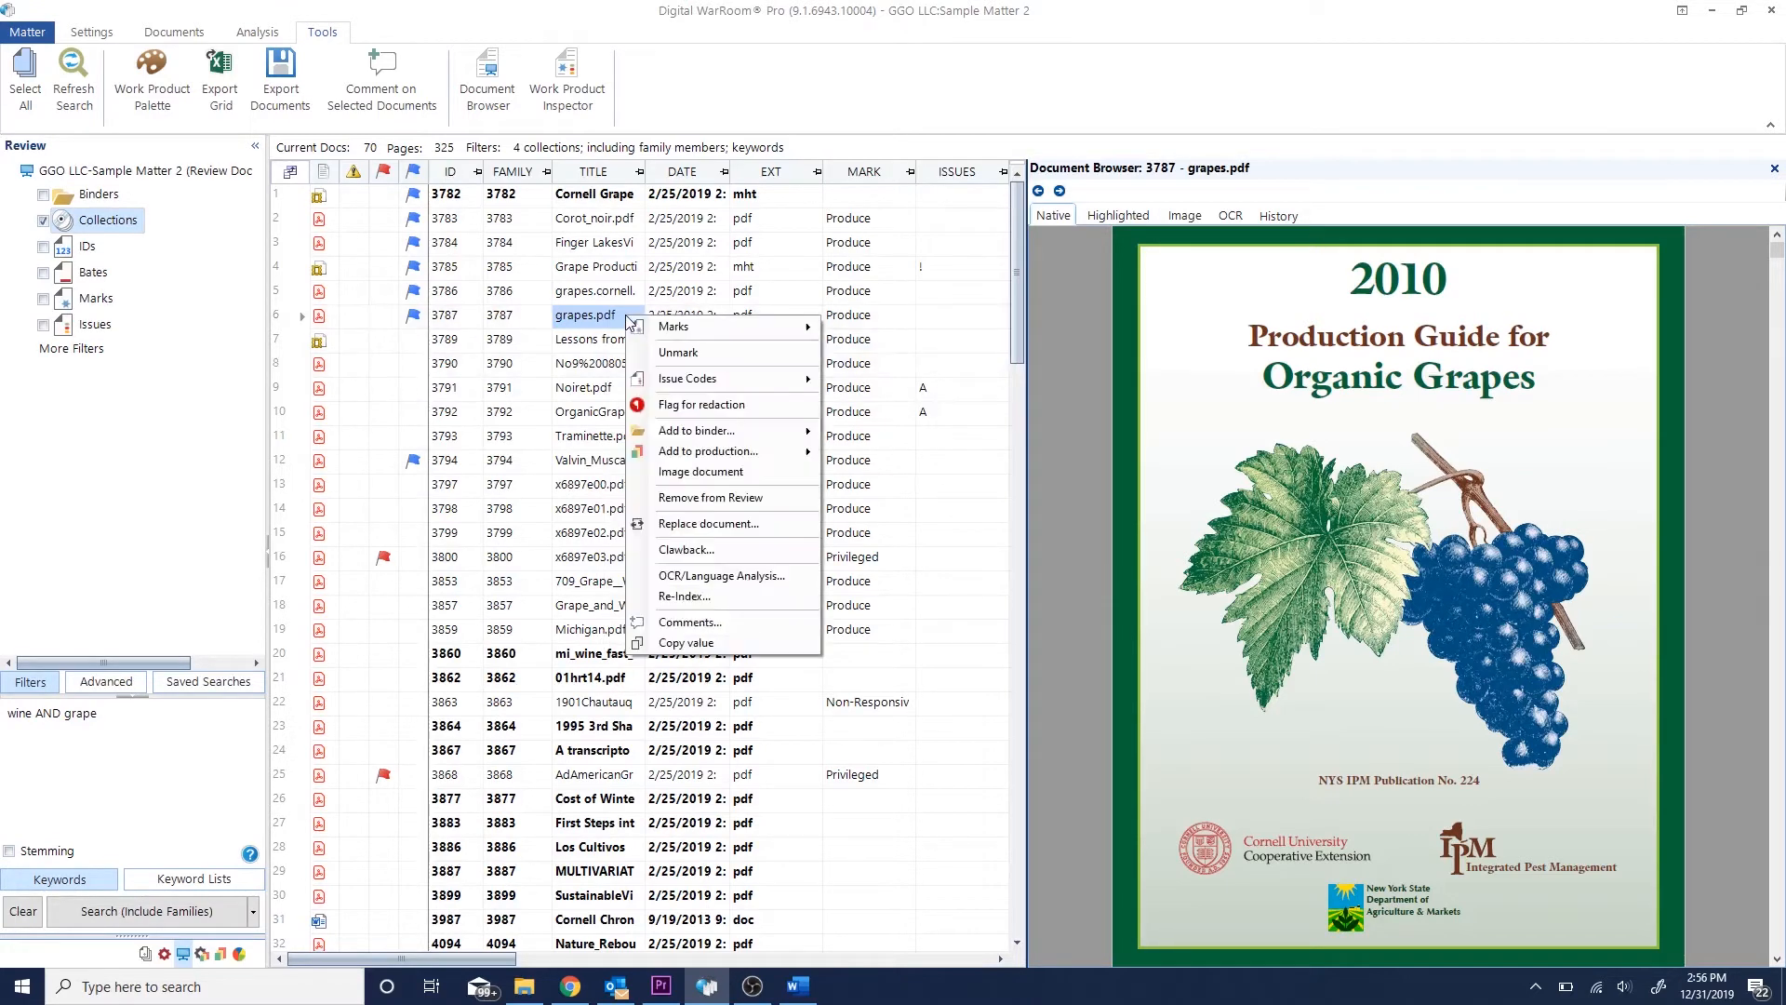
mouse_move(664, 331)
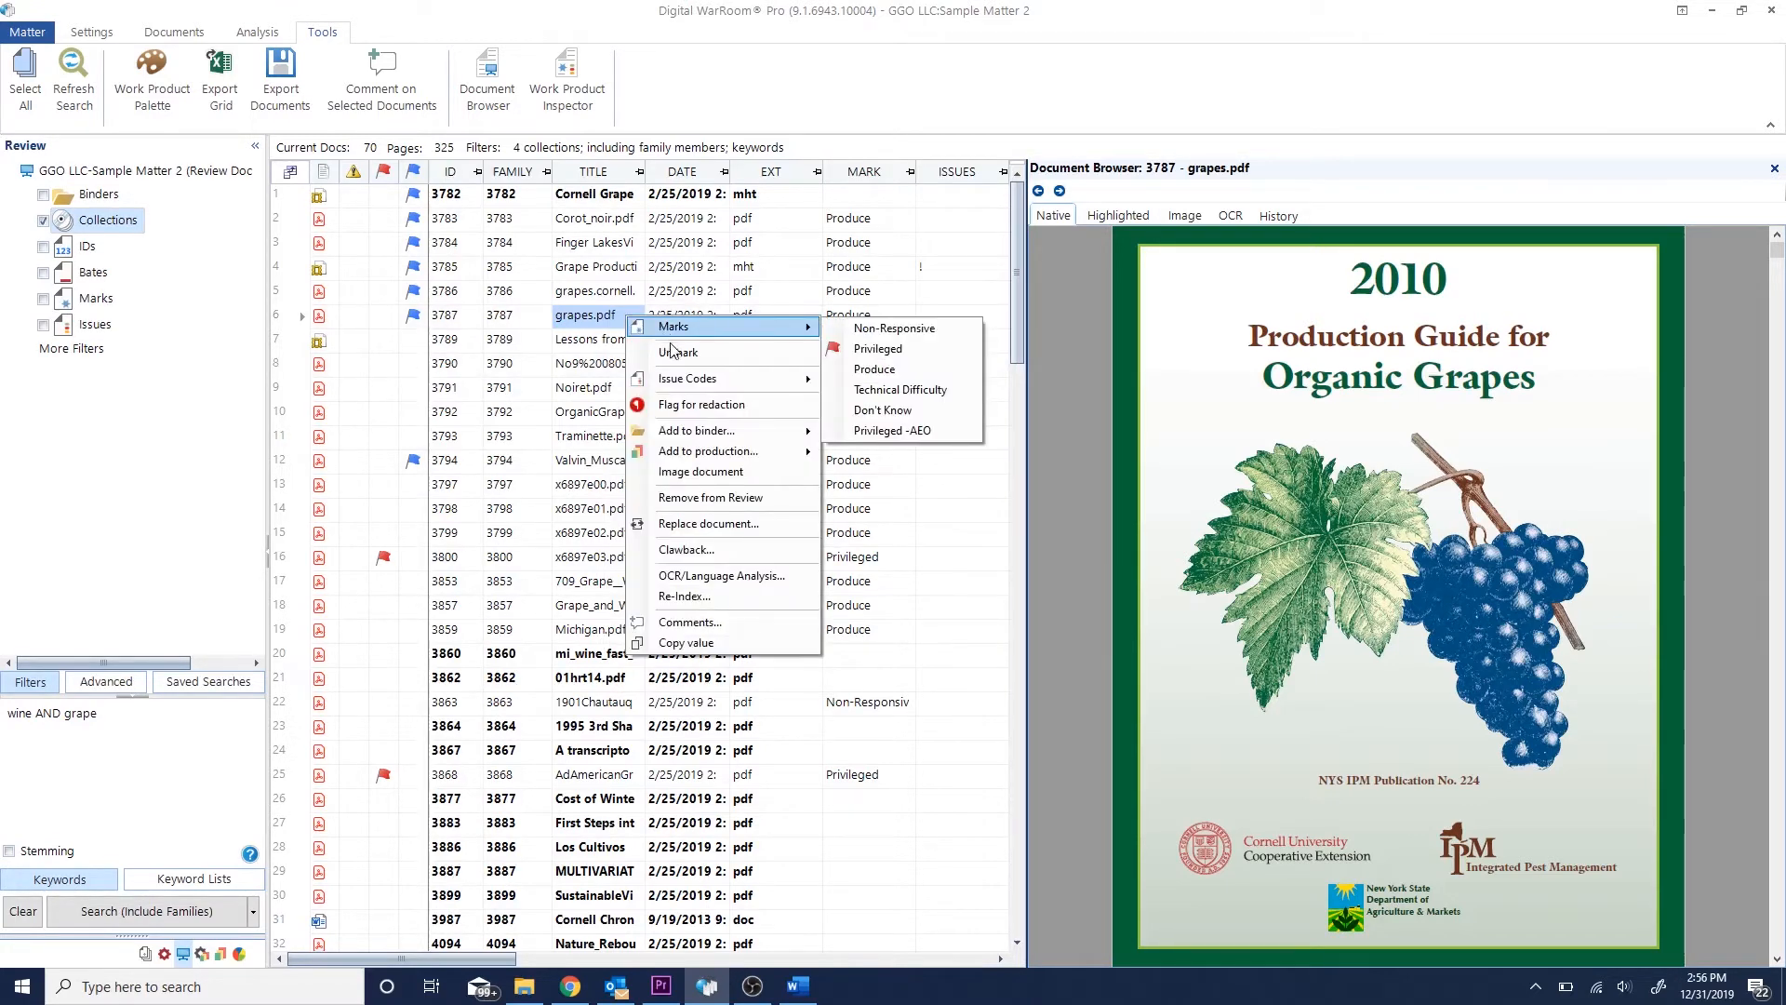
mouse_move(692, 379)
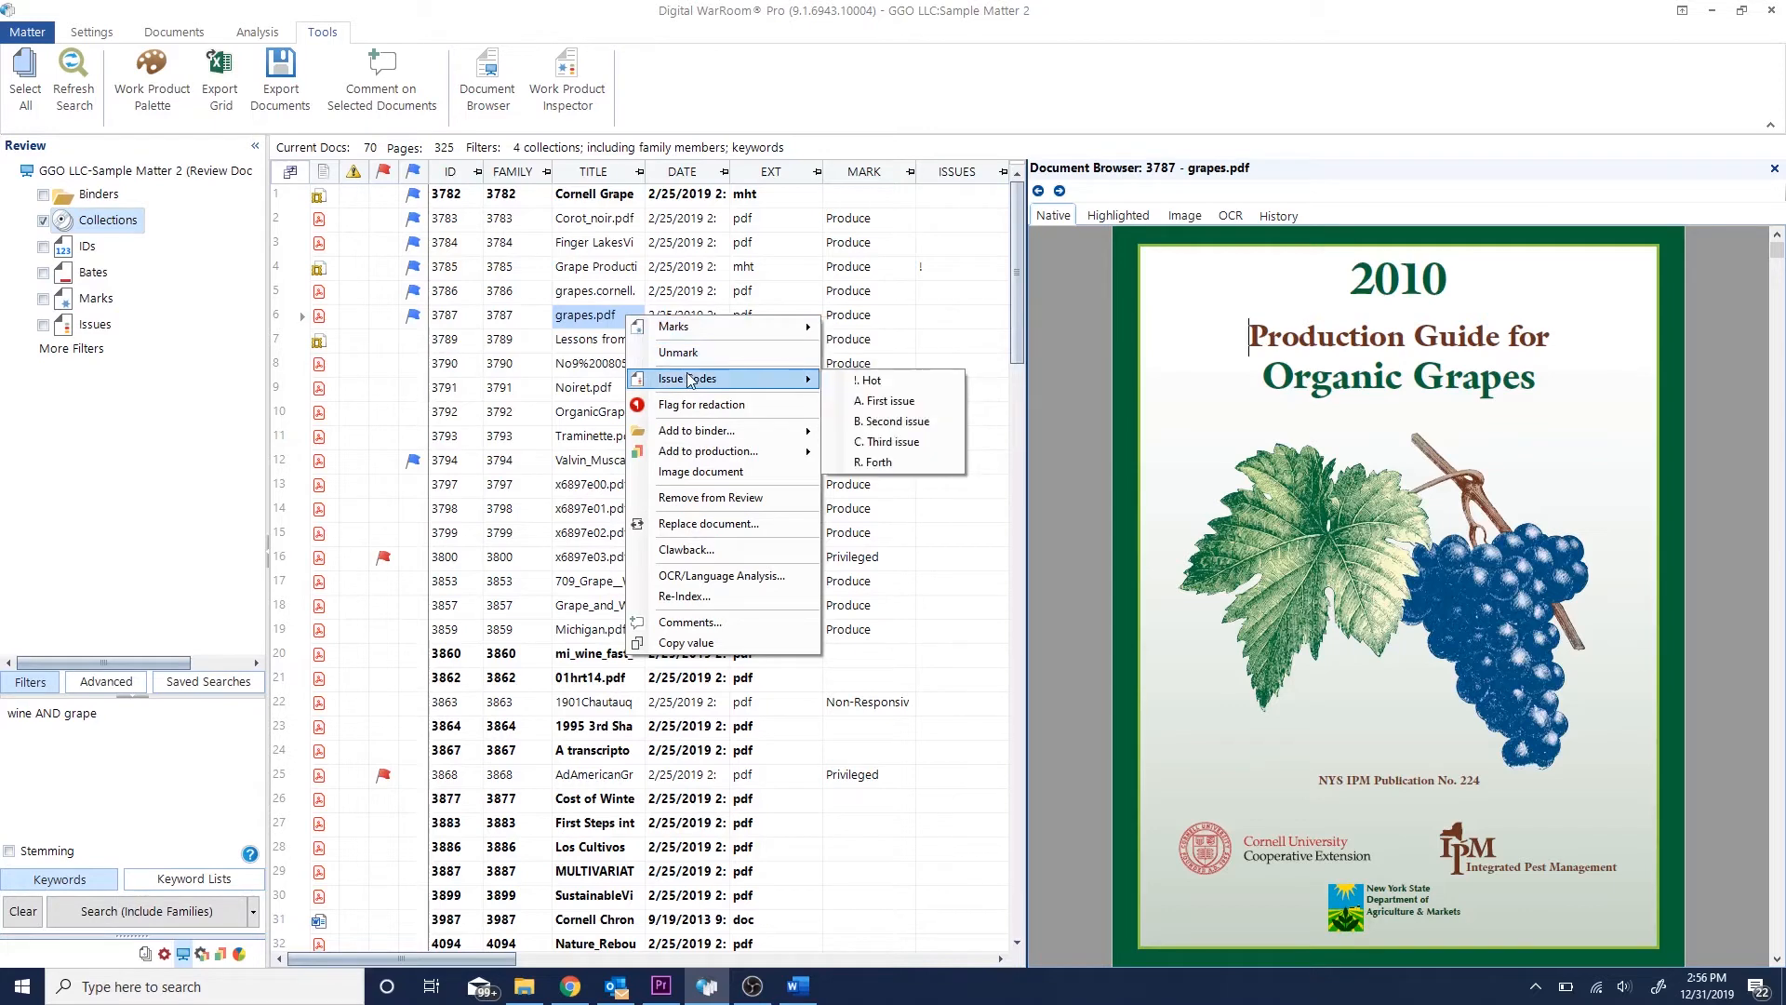
left_click(847, 381)
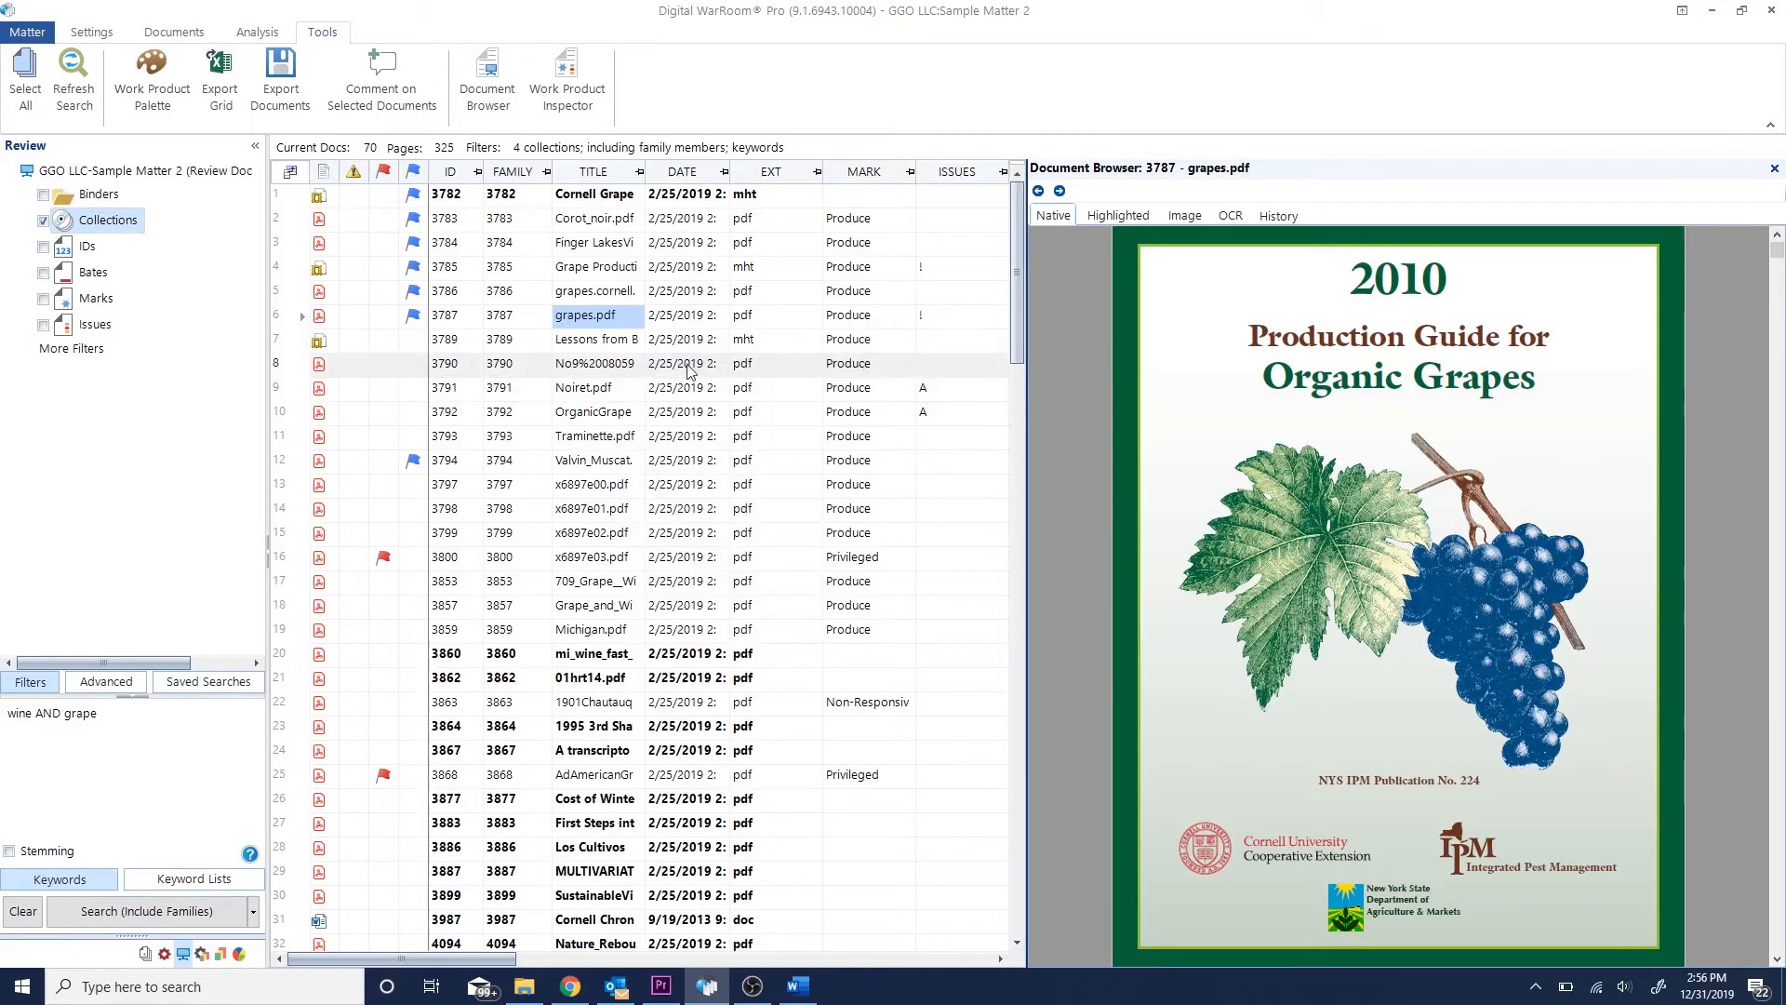
Add a new mark with the type PRODUCE to the matter's marks and apply the change.
left_click(91, 32)
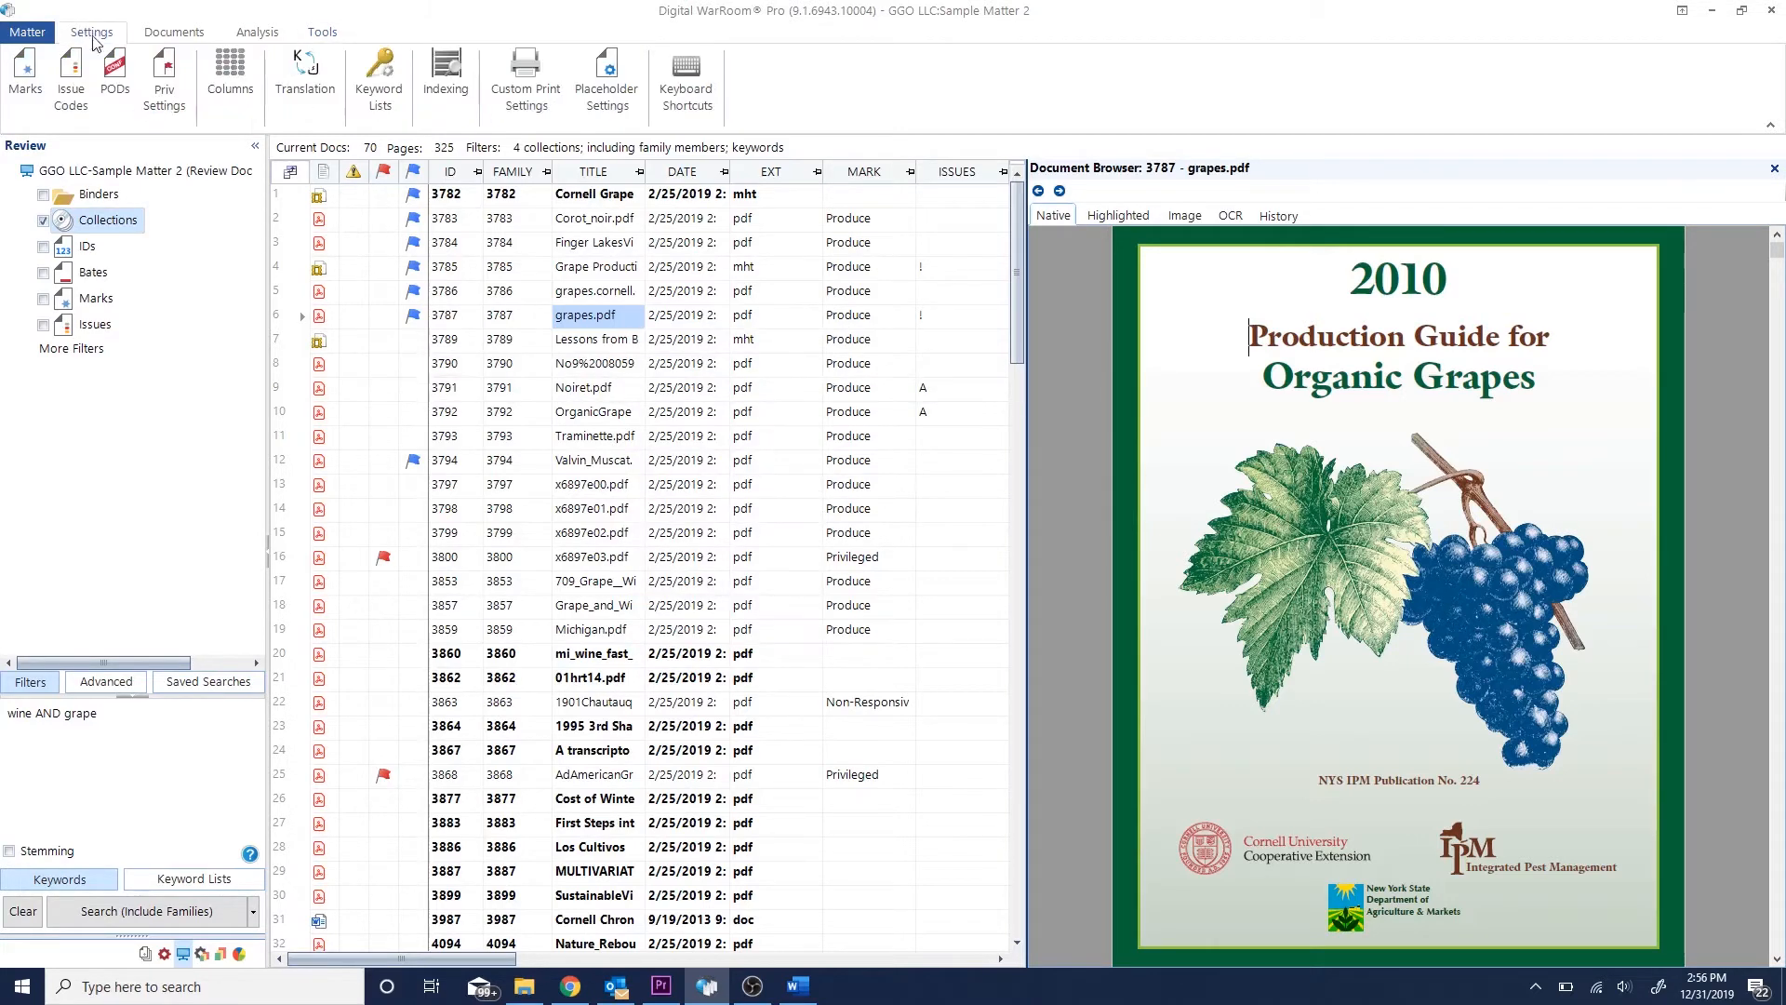
left_click(28, 79)
left_click(635, 472)
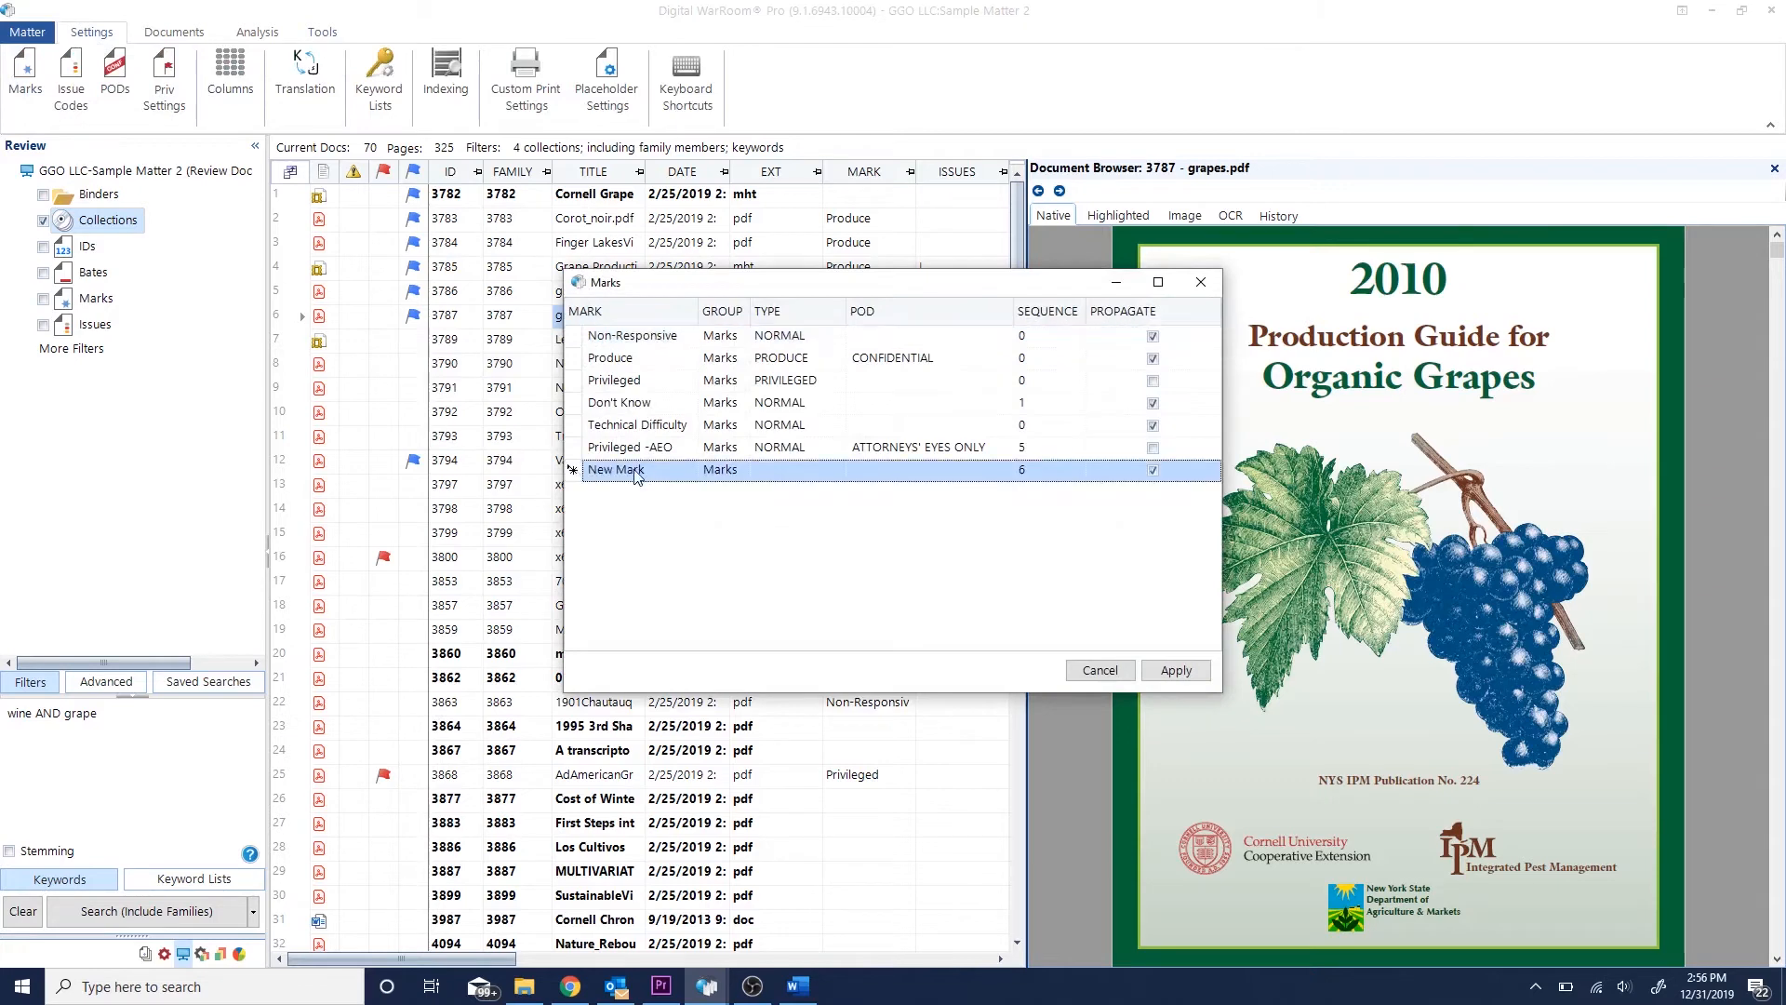
left_click(838, 470)
left_click(781, 518)
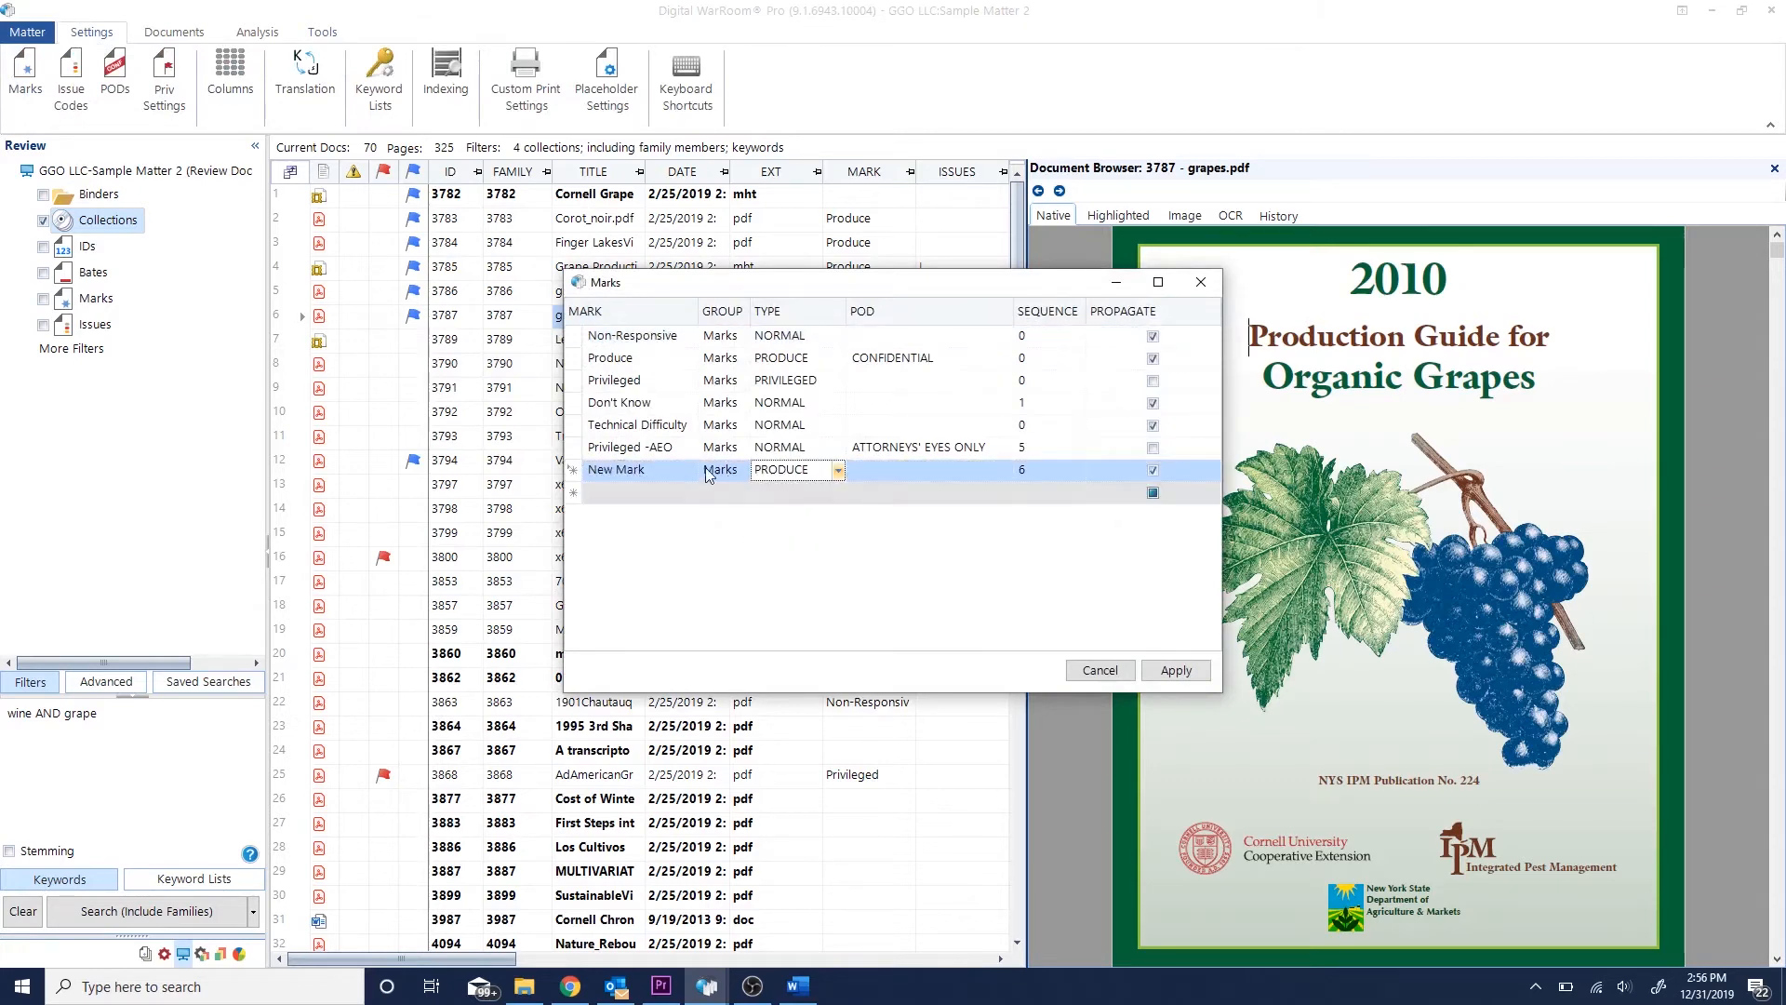
left_click(1176, 669)
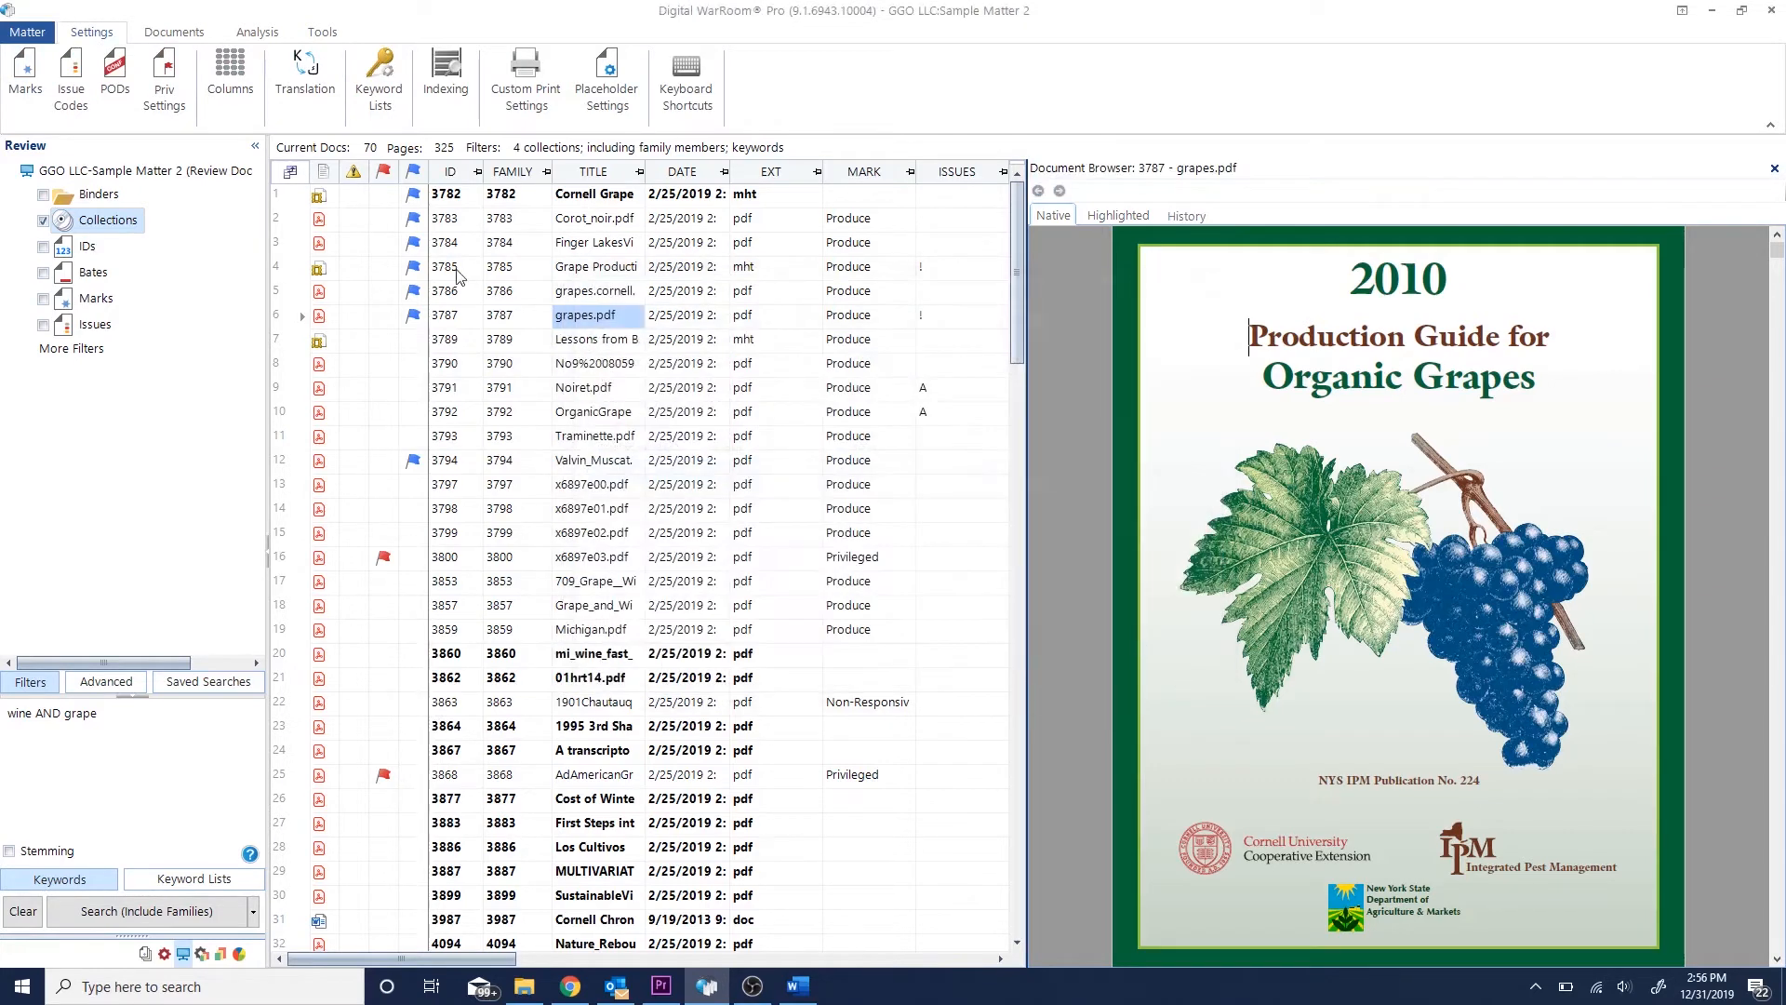
View the matter's issue code settings and apply them as they are.
left_click(71, 104)
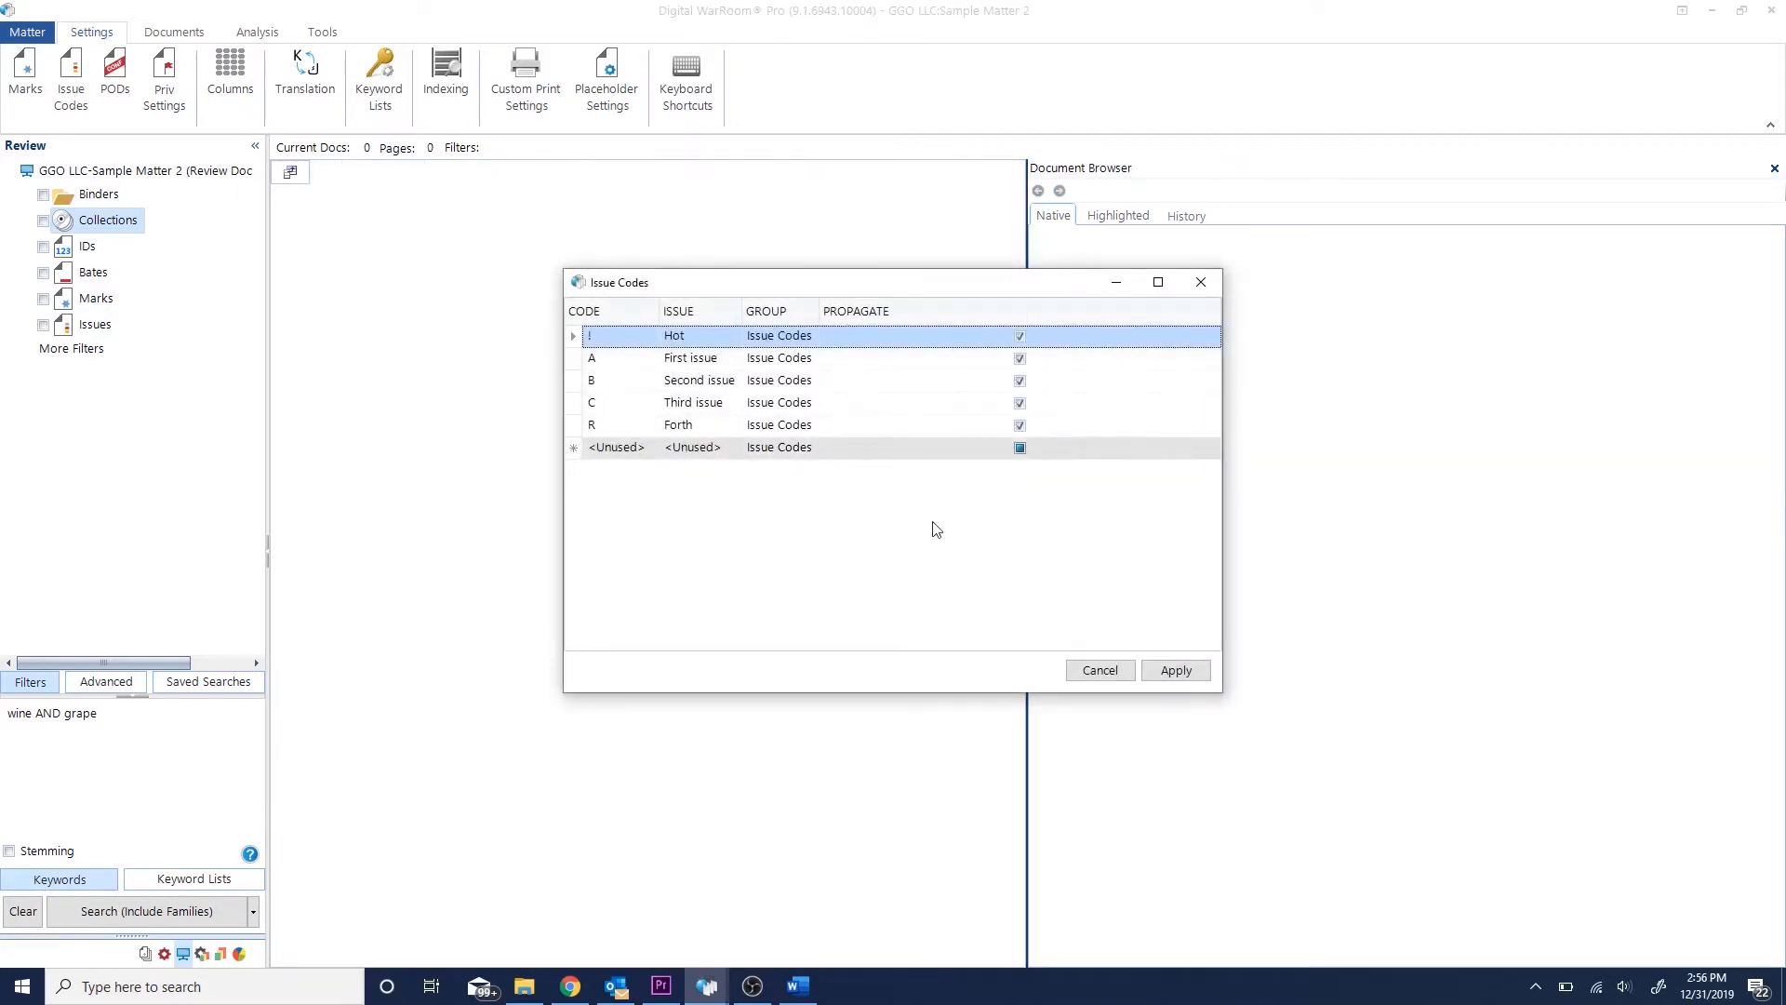
left_click(1168, 675)
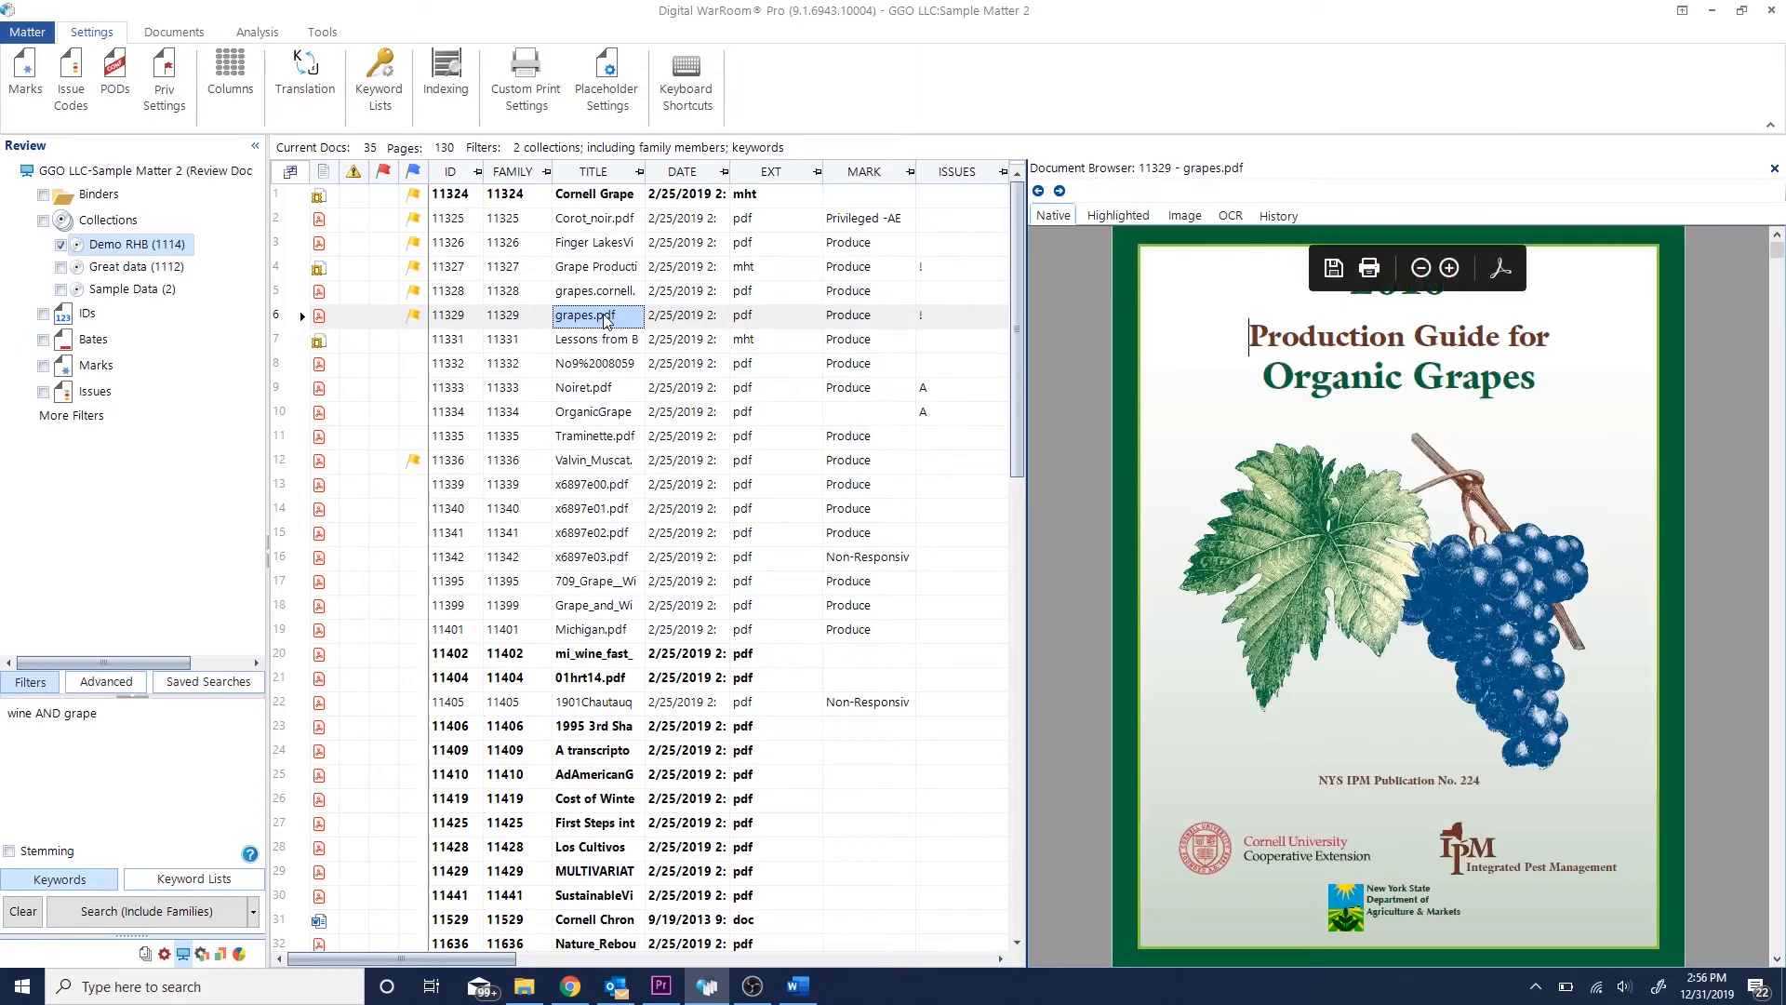
Flag grapes.pdf for redaction and move the Redact State column directly in front of the Mark column.
right_click(606, 317)
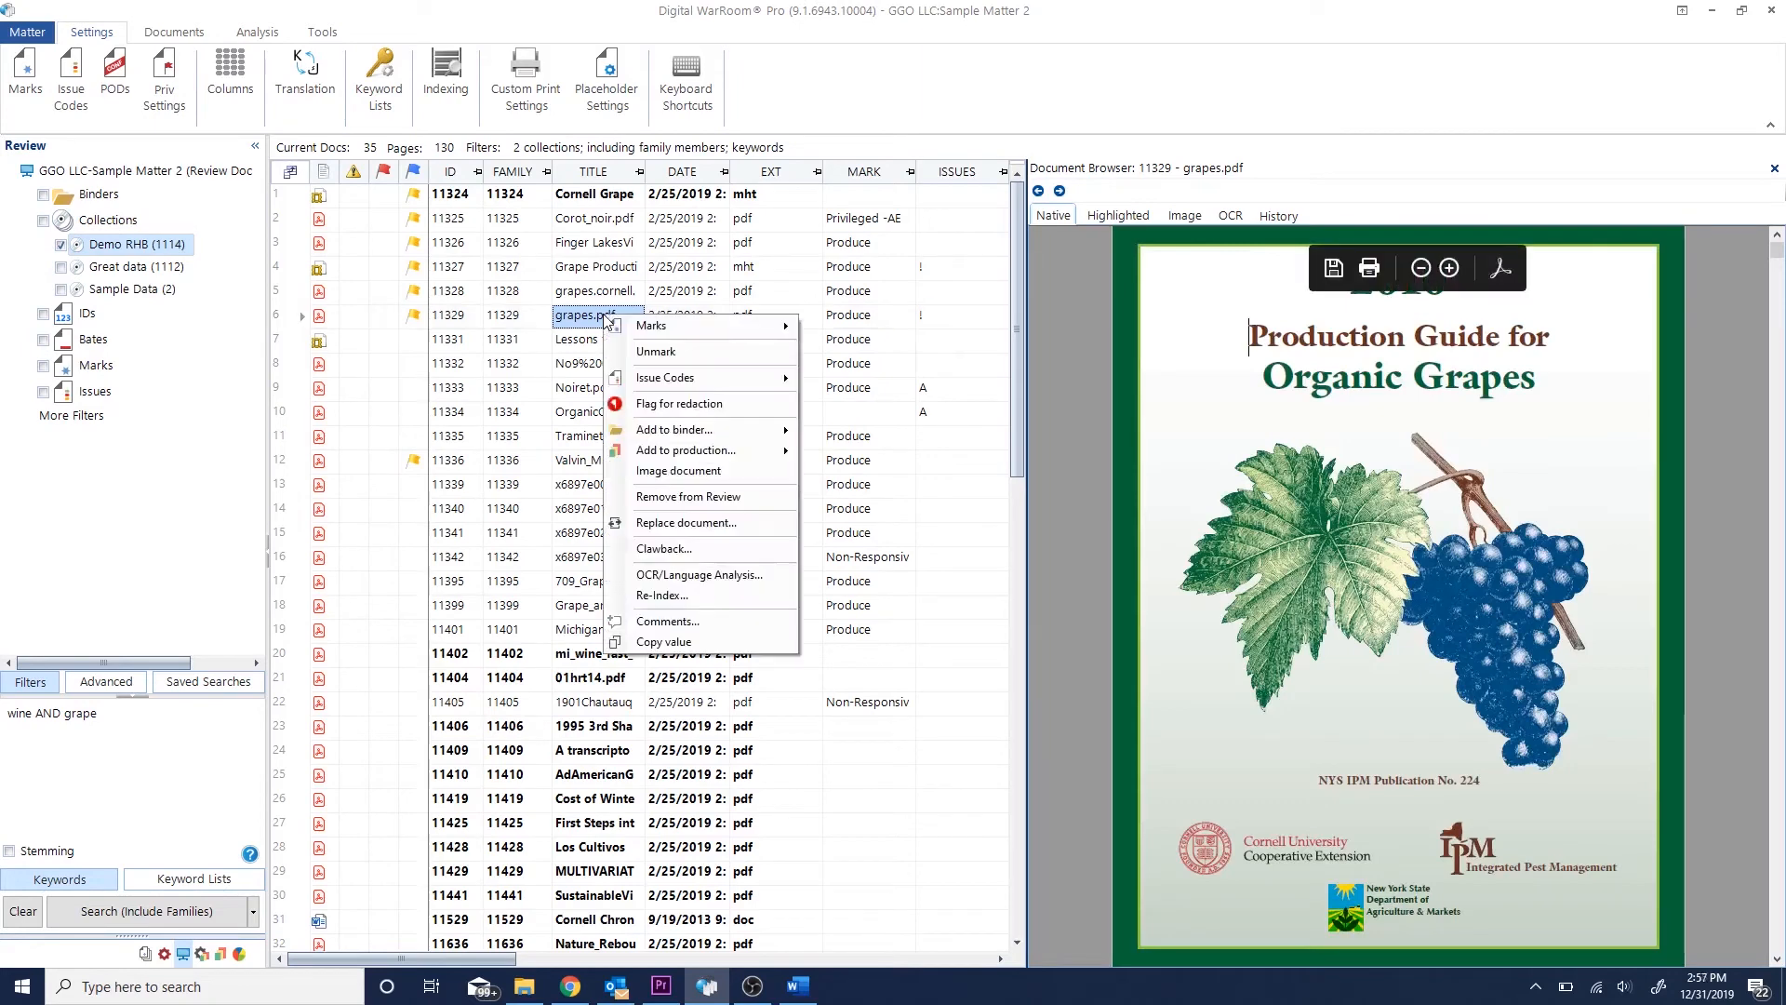
left_click(688, 403)
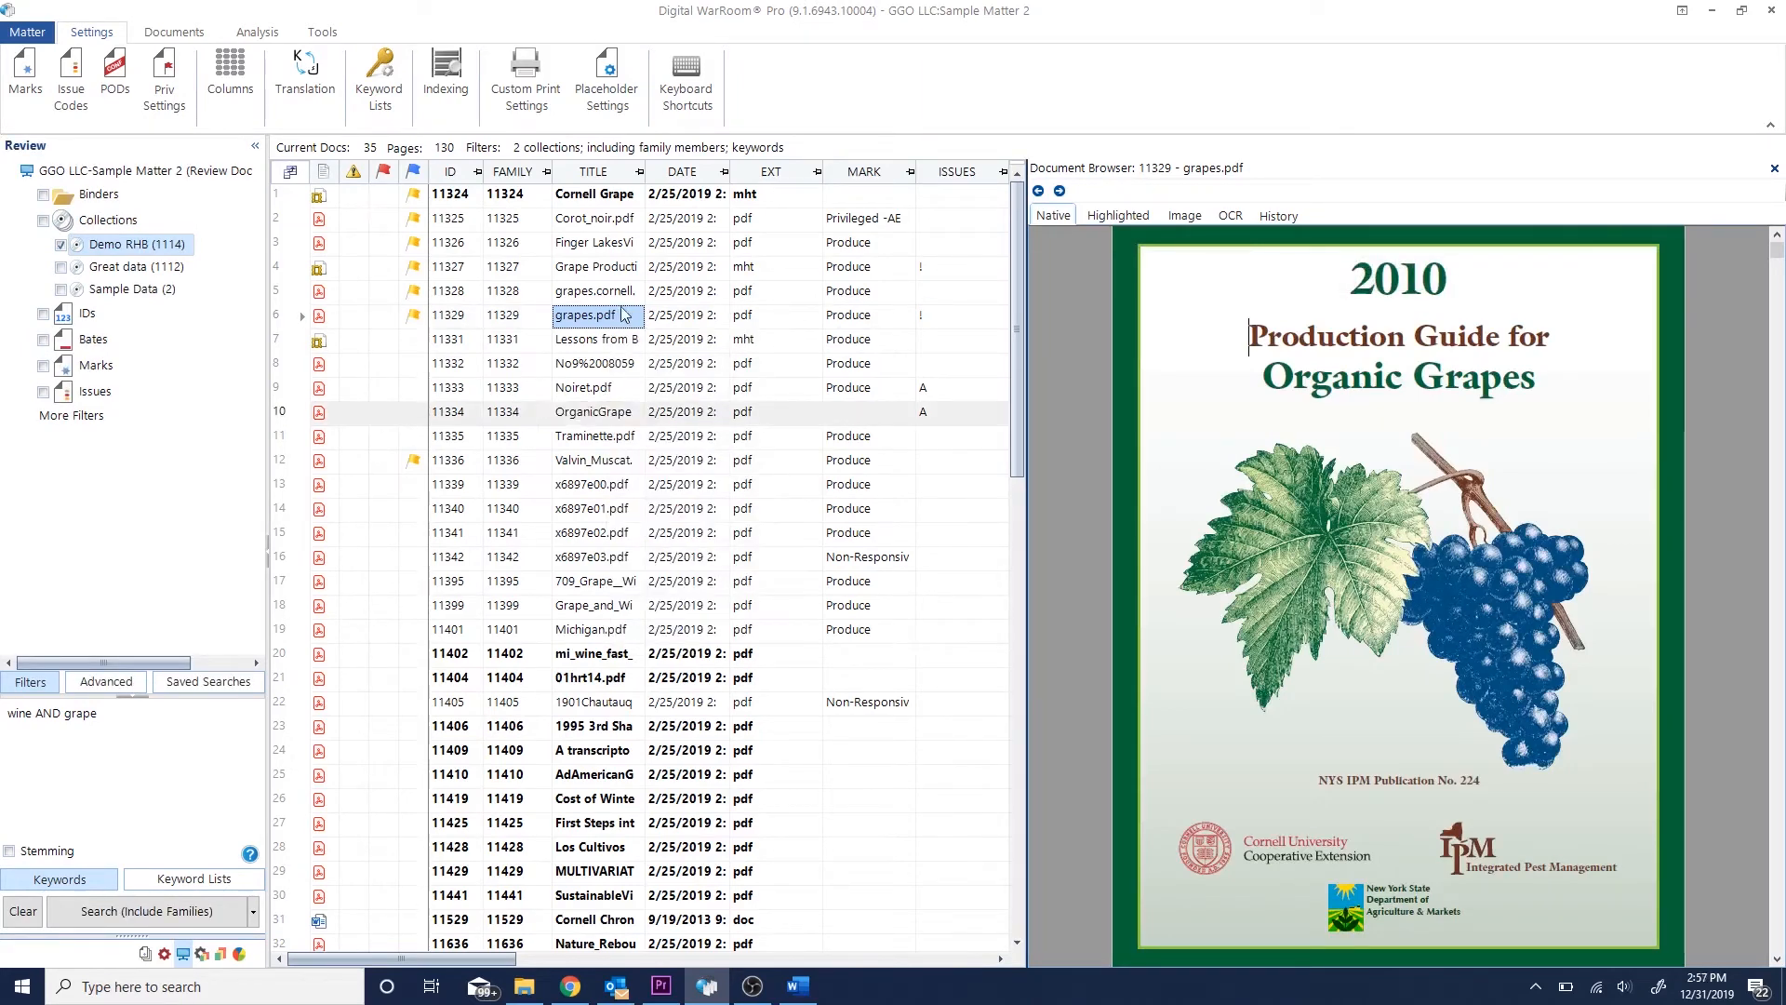
left_click_drag(493, 961, 612, 960)
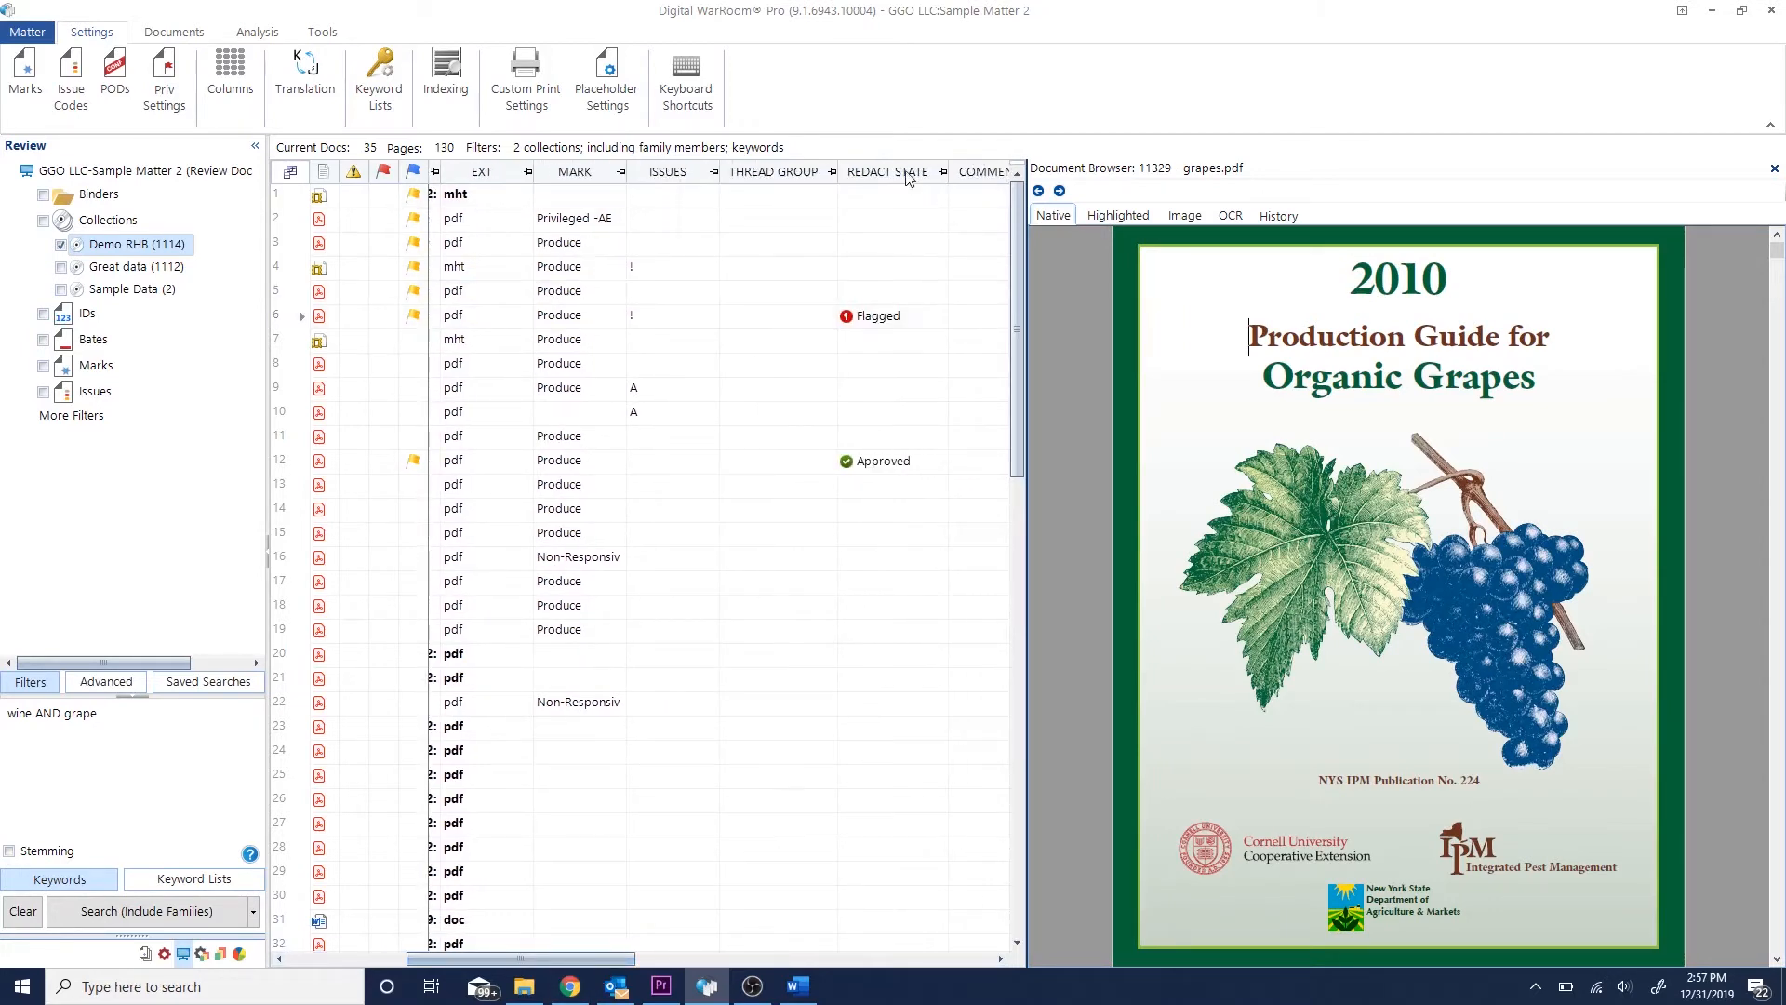
left_click_drag(888, 171, 537, 173)
left_click_drag(552, 960, 434, 961)
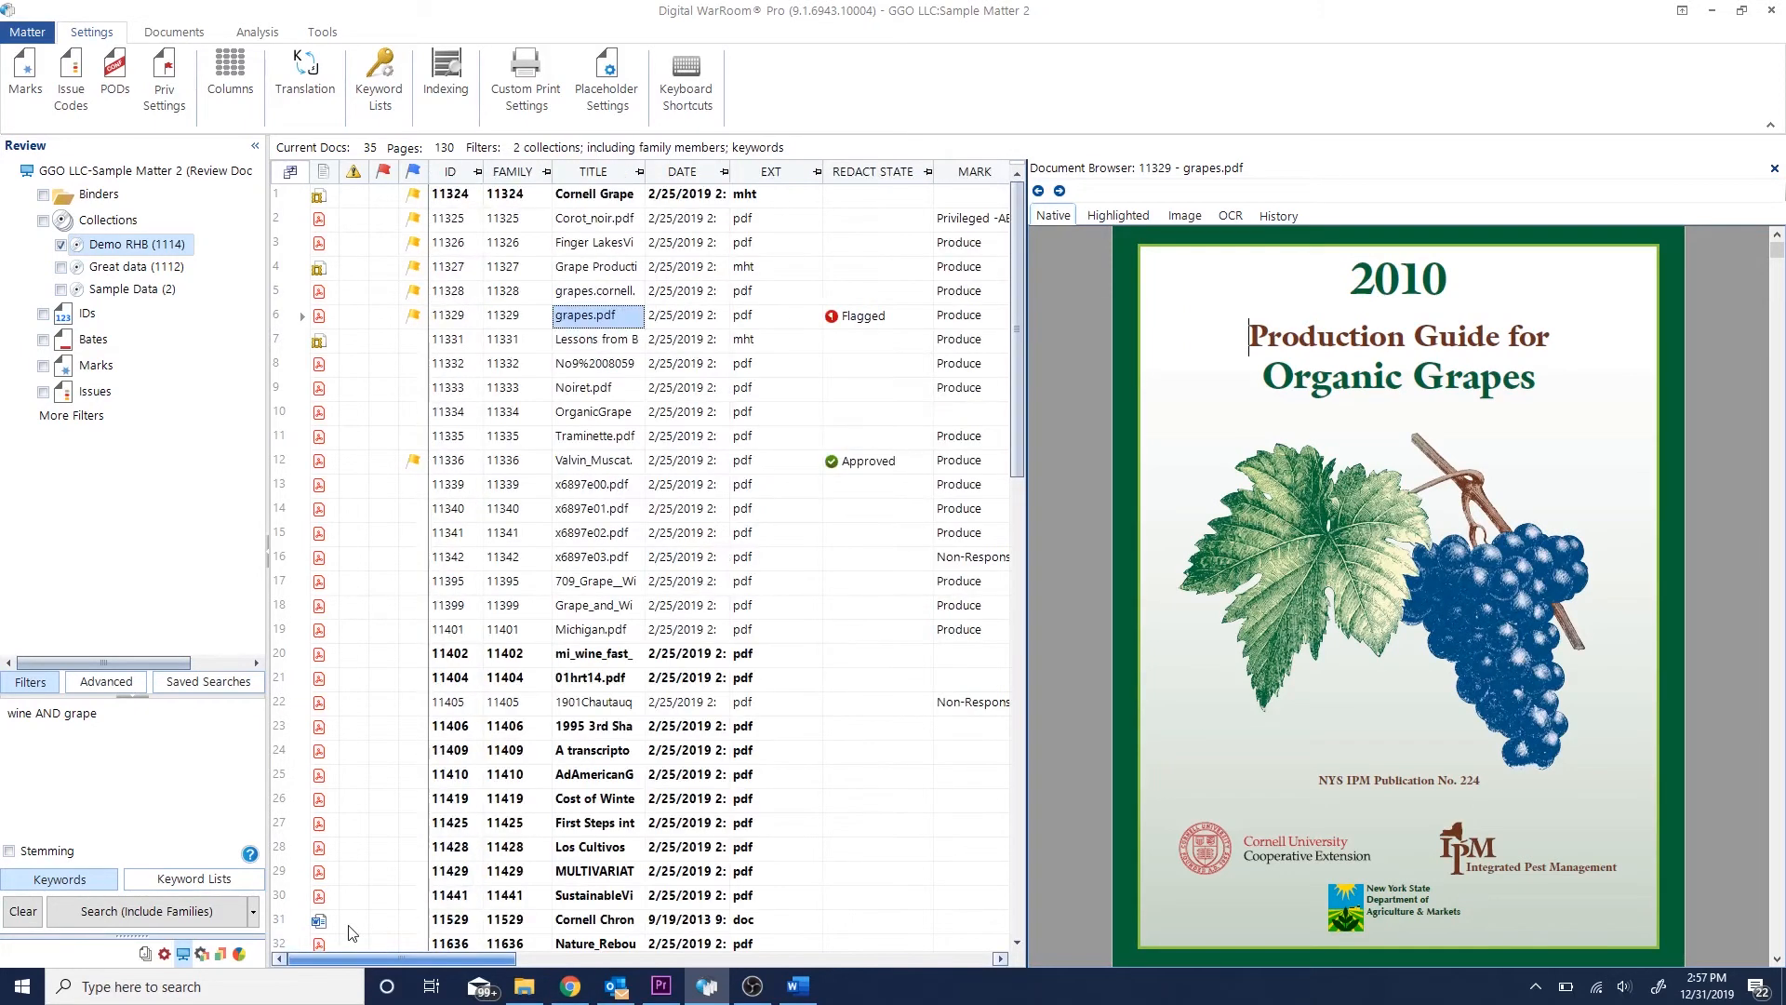
Save the comment "Important redaction on page 1" on grapes.pdf.
right_click(901, 325)
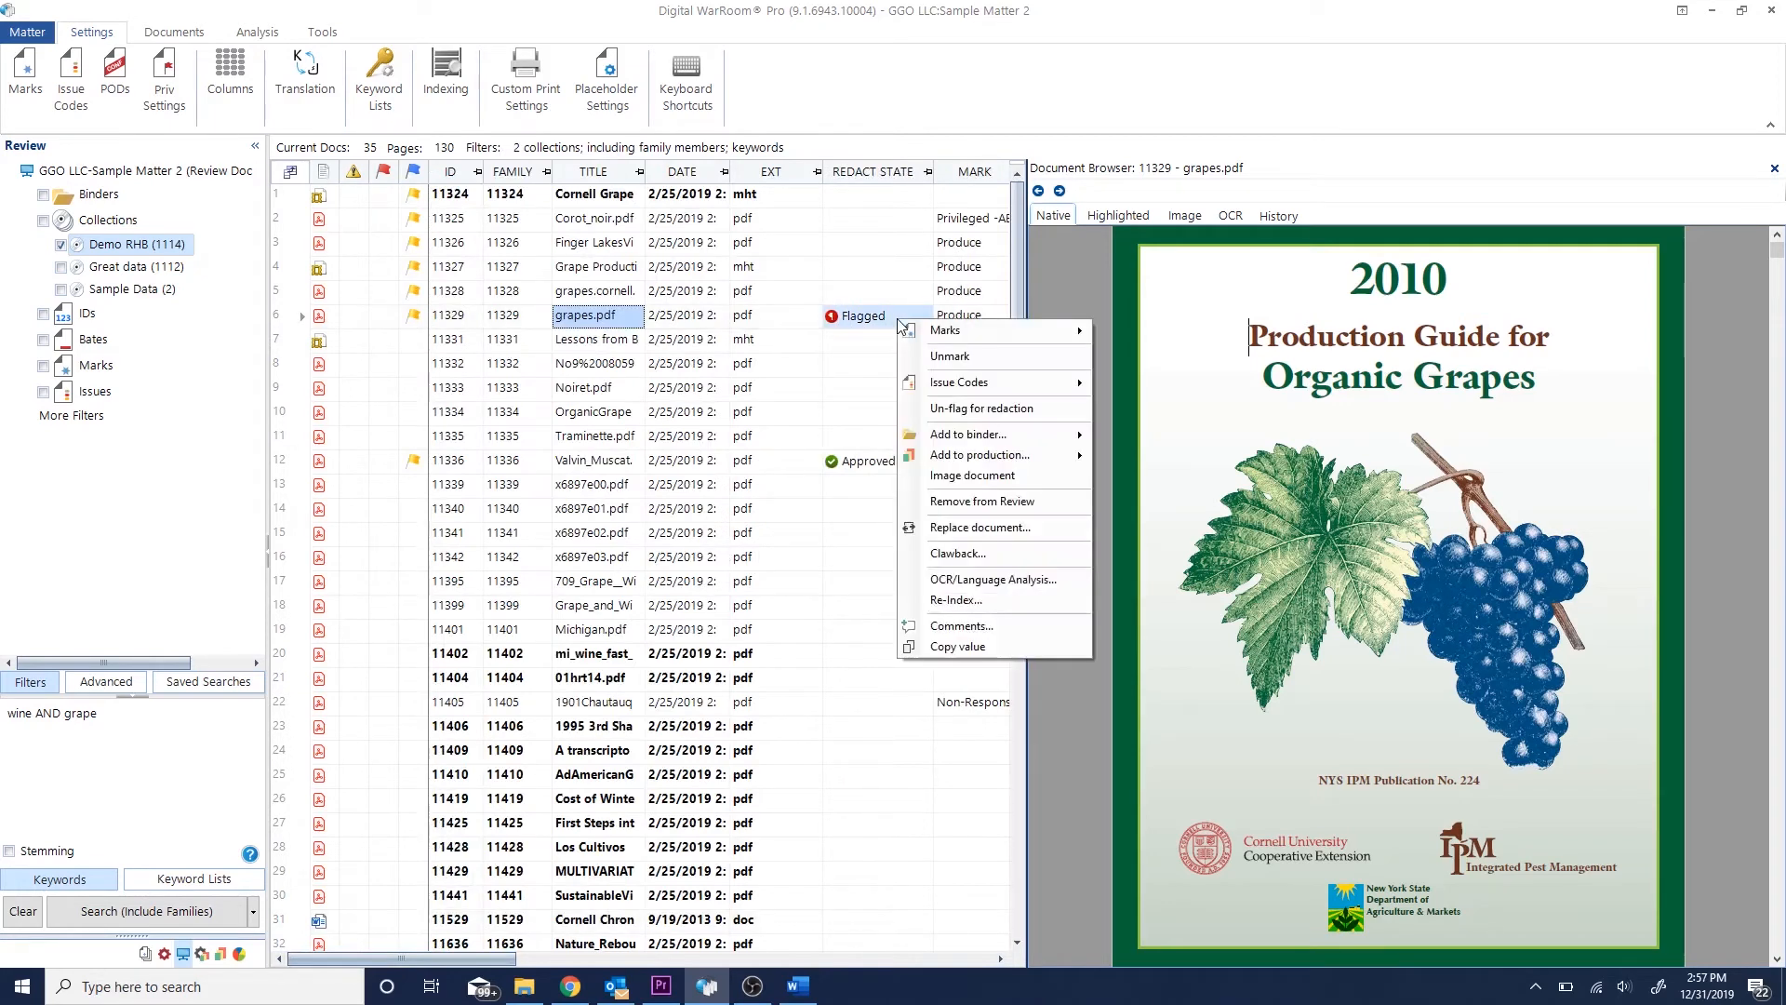
left_click(951, 628)
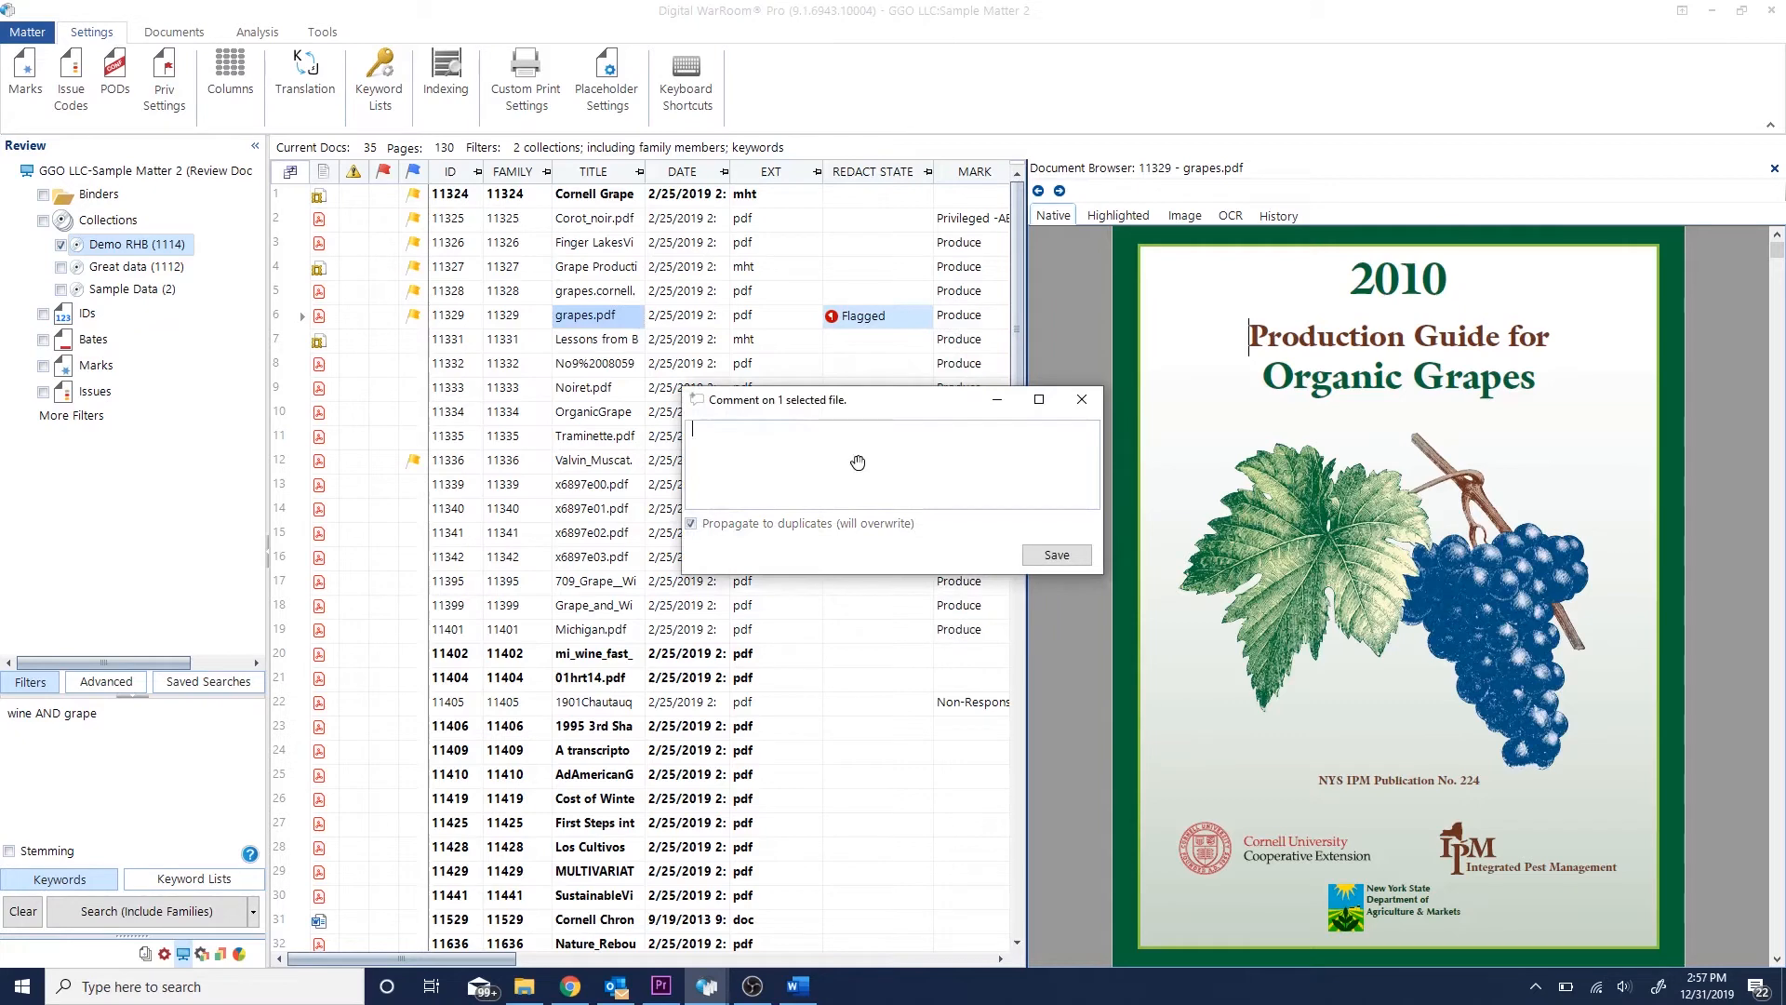
type("Important redaction on page 1")
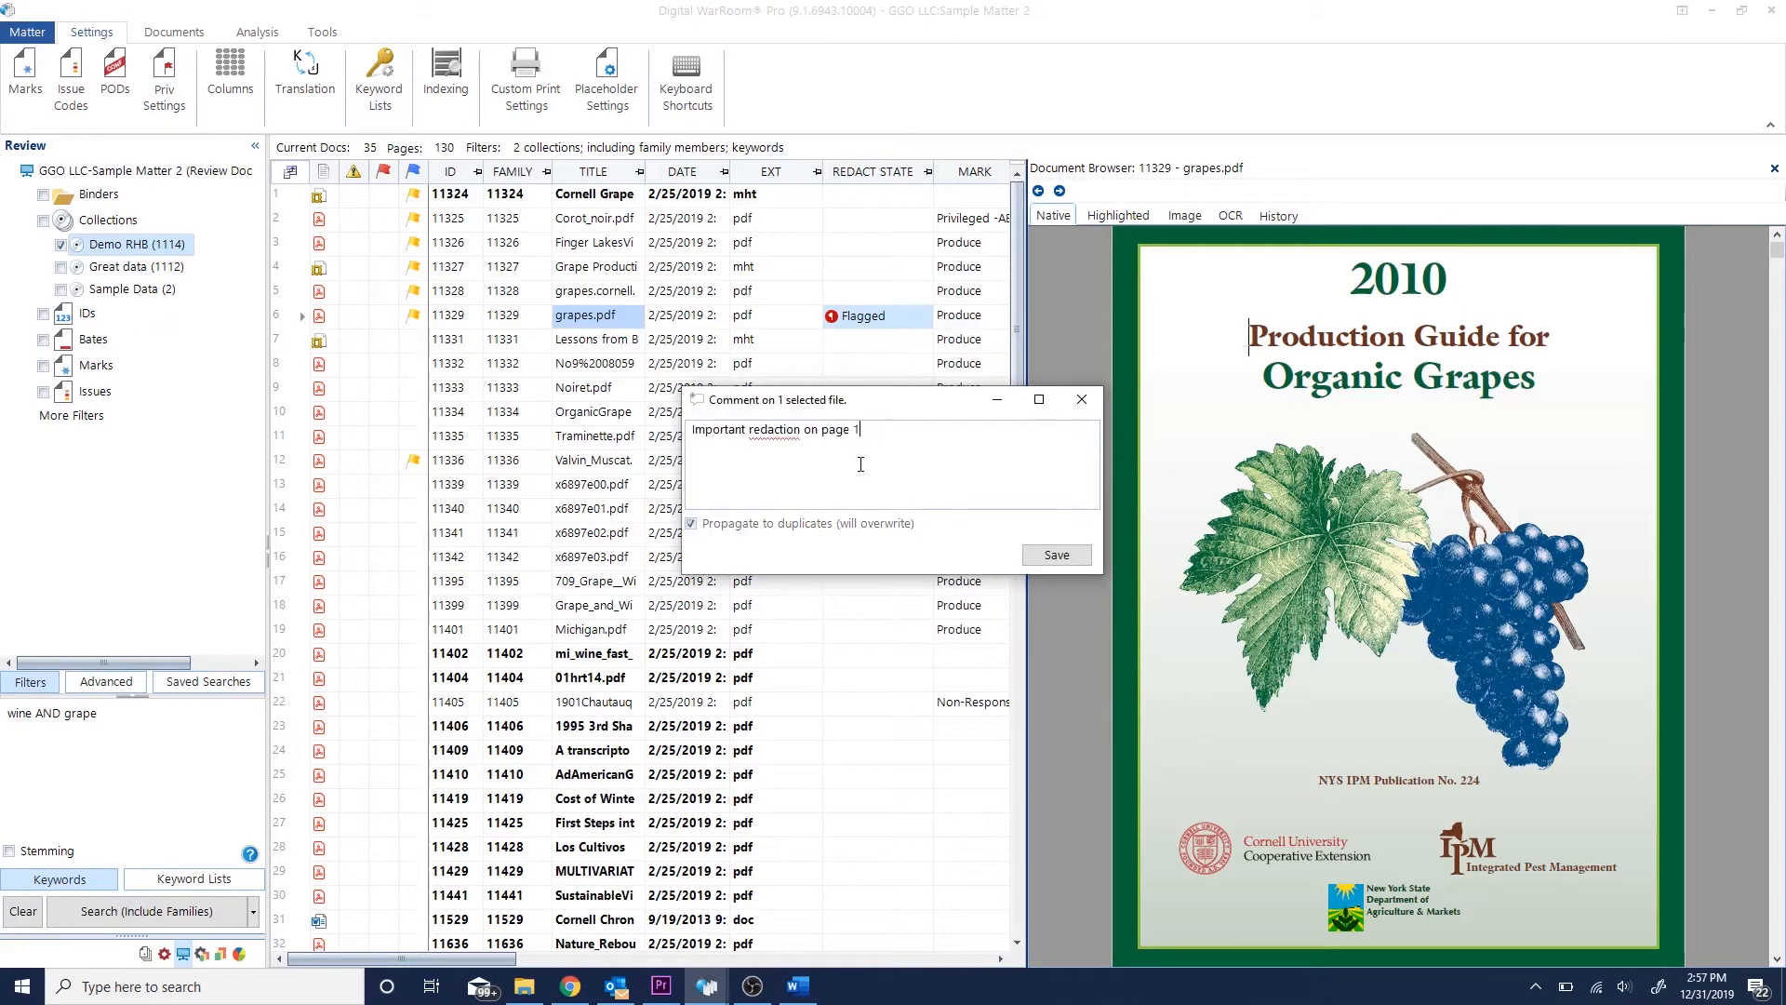
left_click(1049, 554)
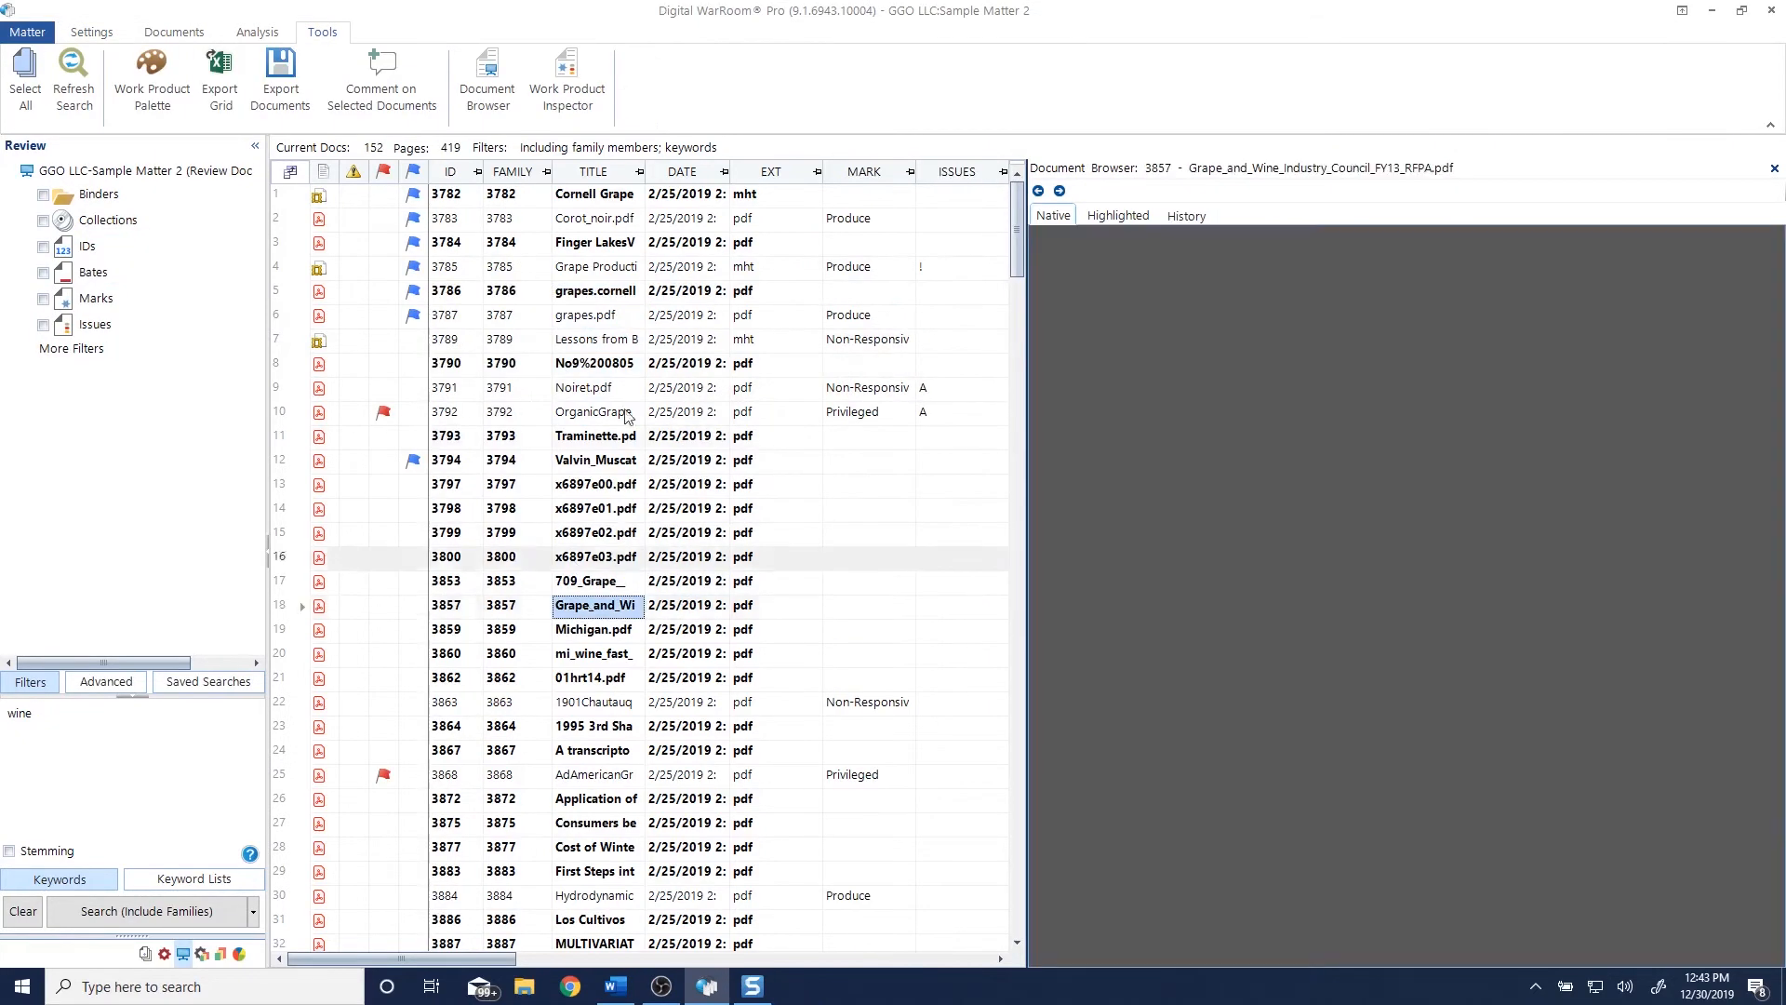
Bulk-mark the documents from Finger Lakes Vineyard Notes (3784) through Michigan.pdf (3859) as Produce.
left_click(599, 247)
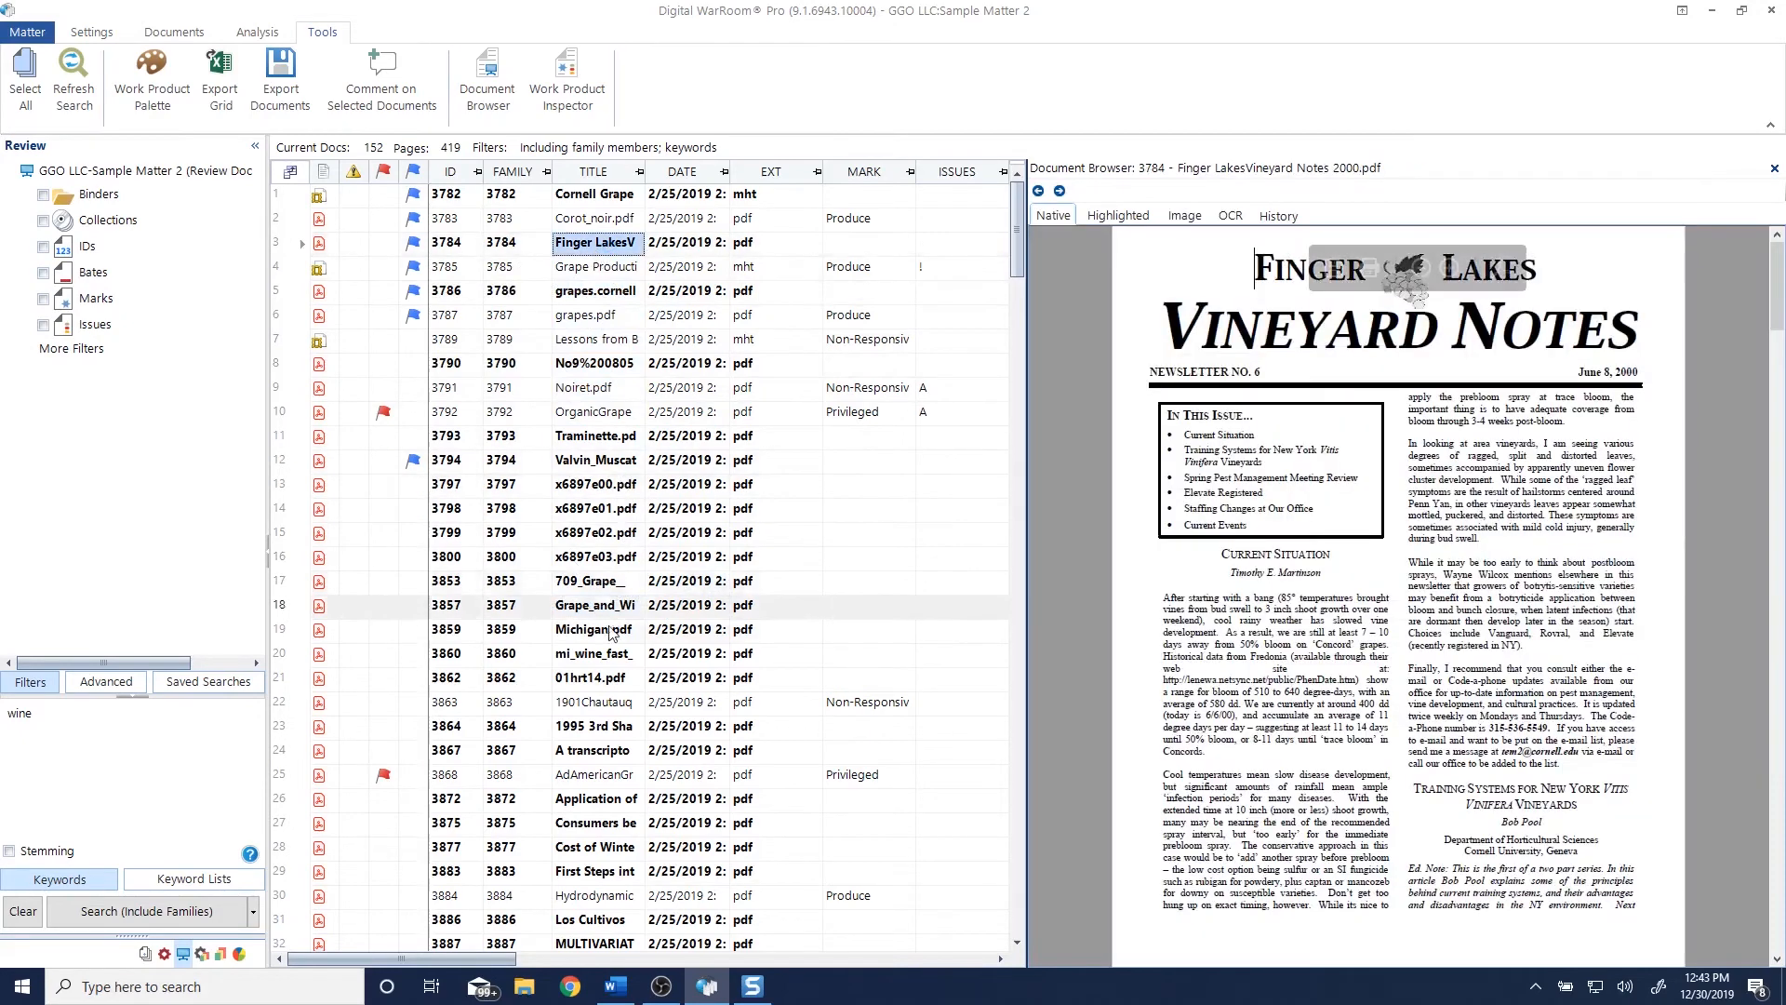
left_click(612, 633, "shift")
right_click(619, 421)
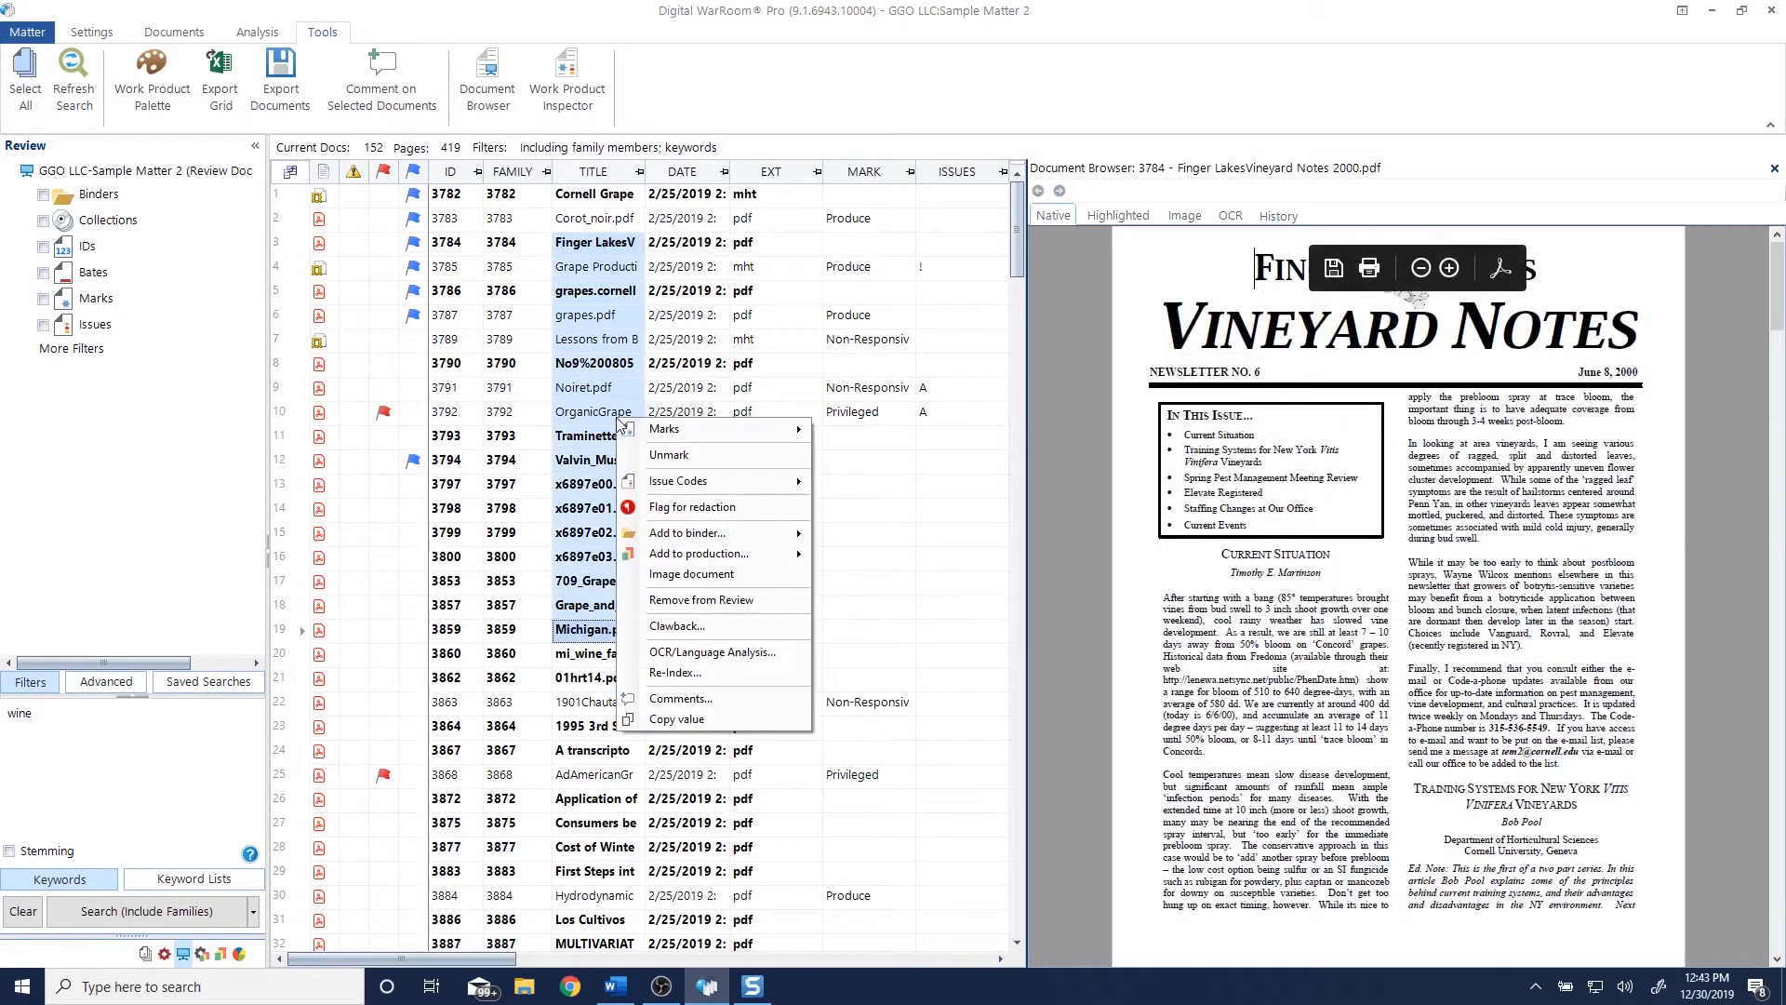
mouse_move(707, 429)
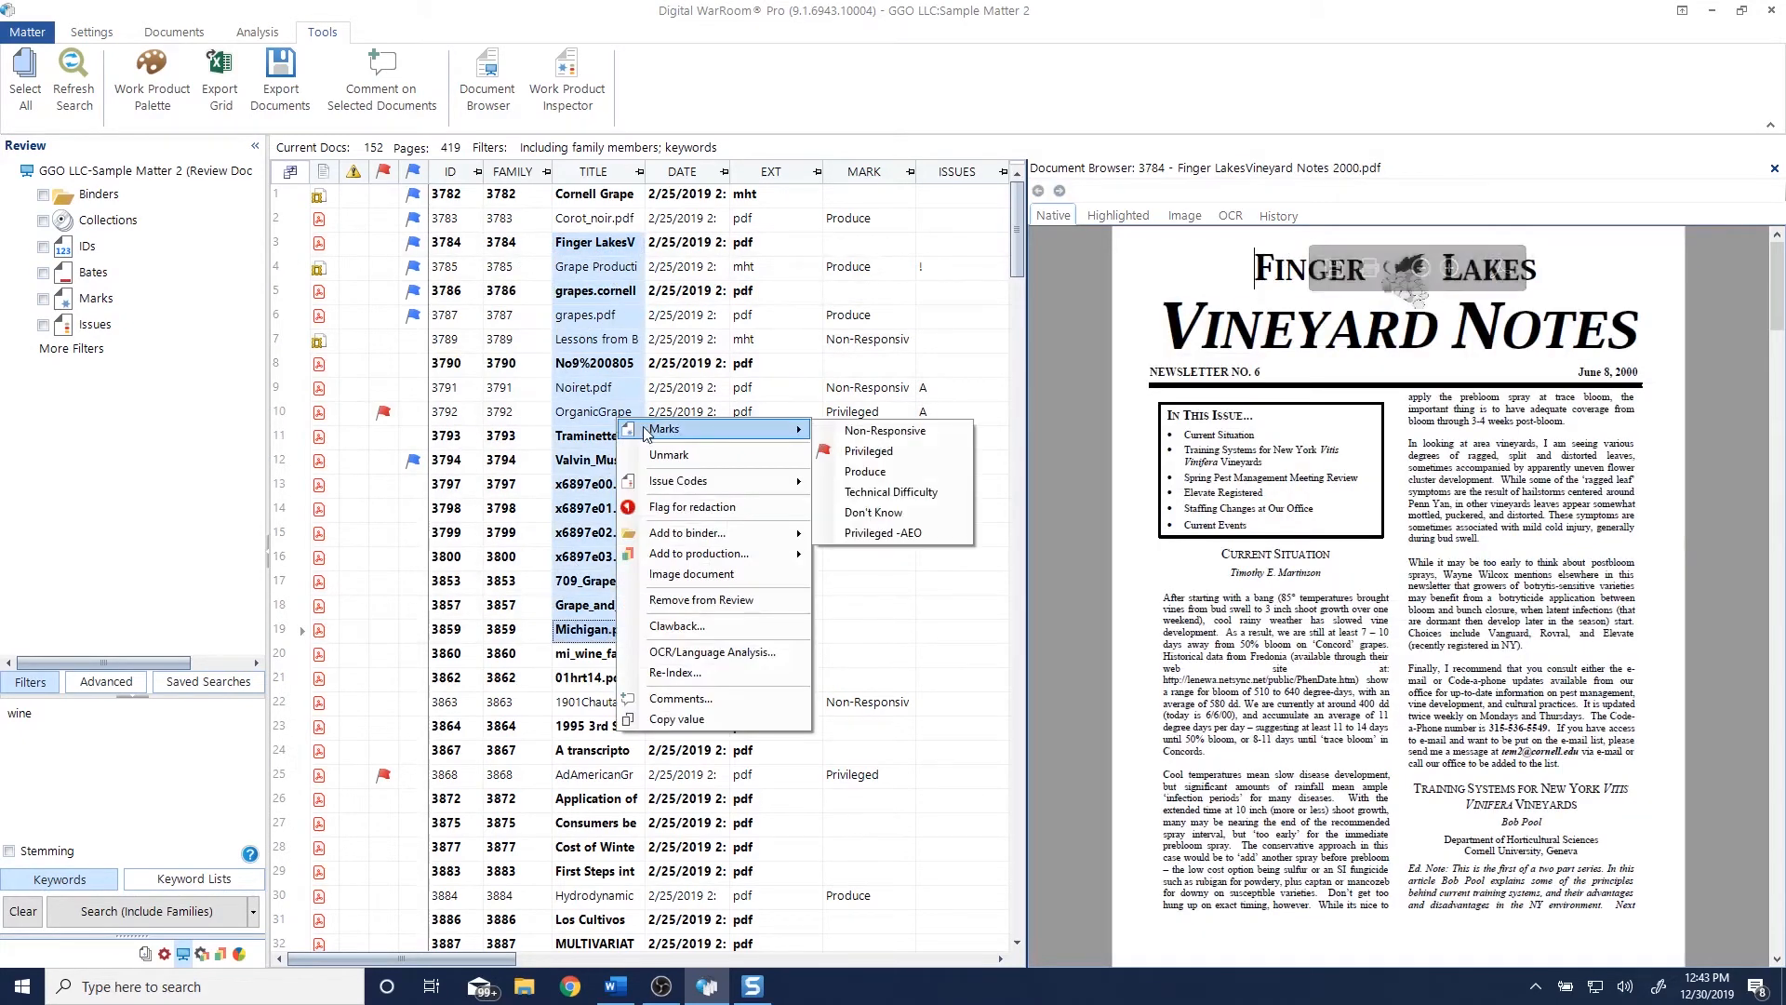
left_click(905, 475)
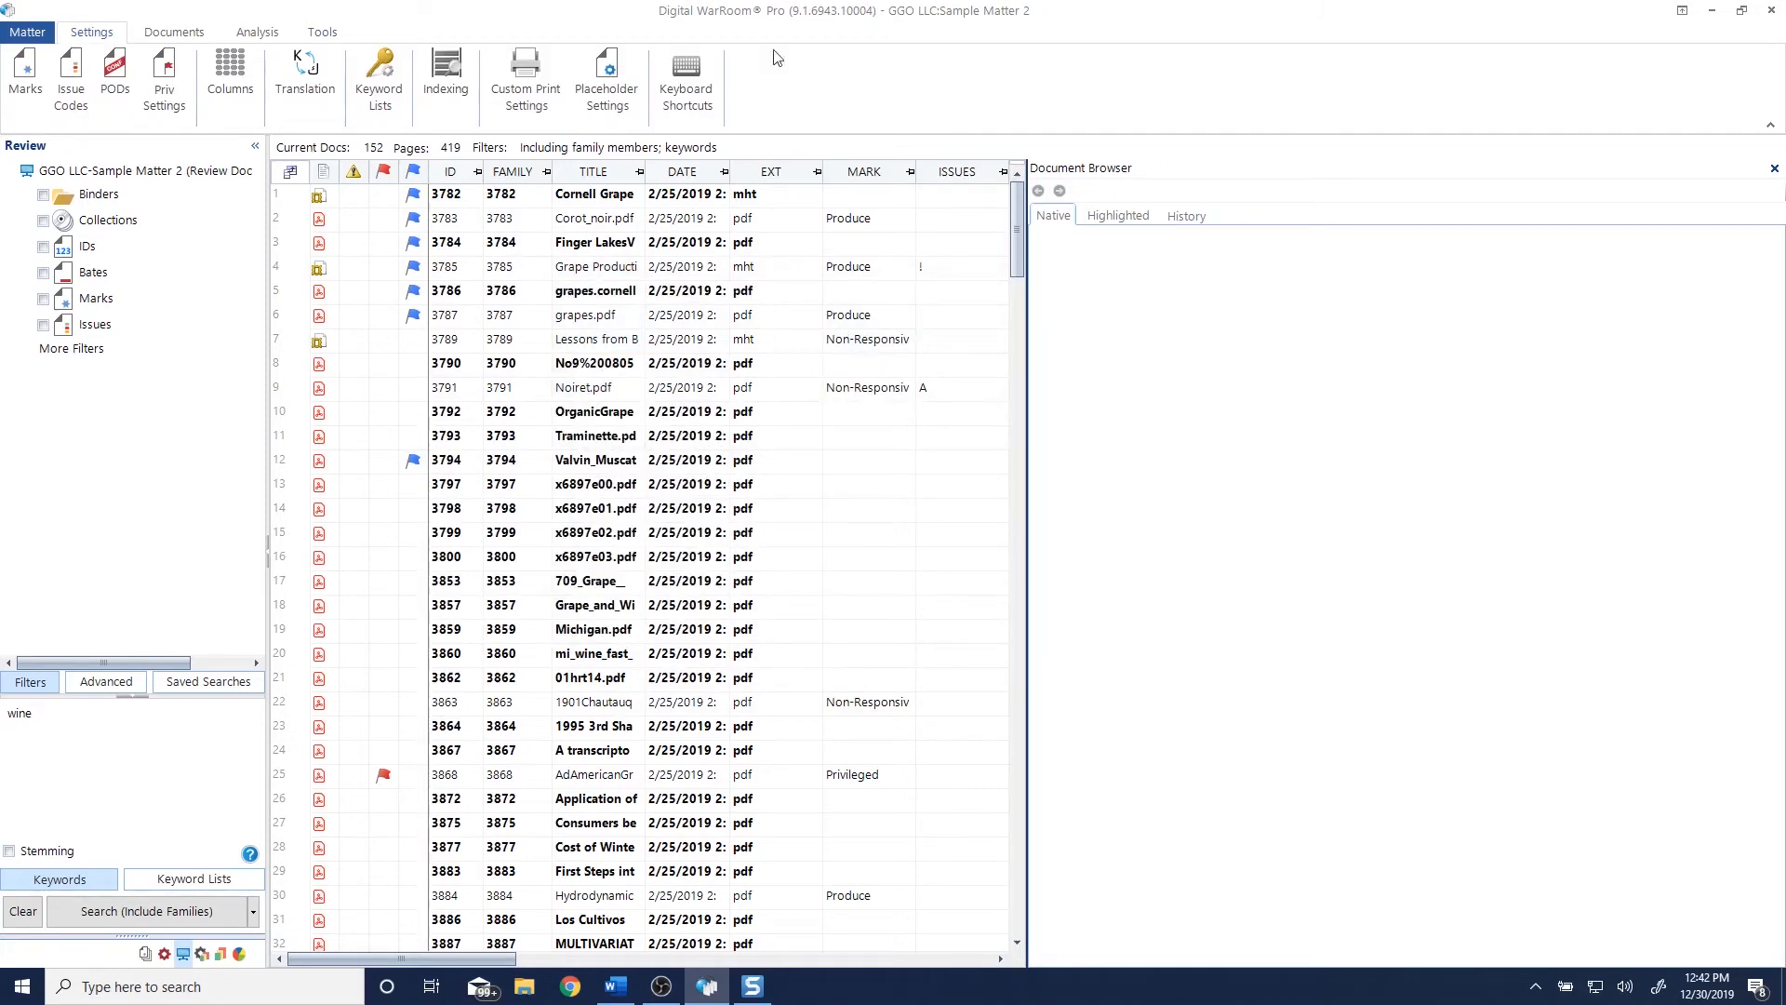
Using the Work Product Inspector, mark document 3792 as Privileged with issue A. First issue and open its privileged metadata.
left_click(319, 34)
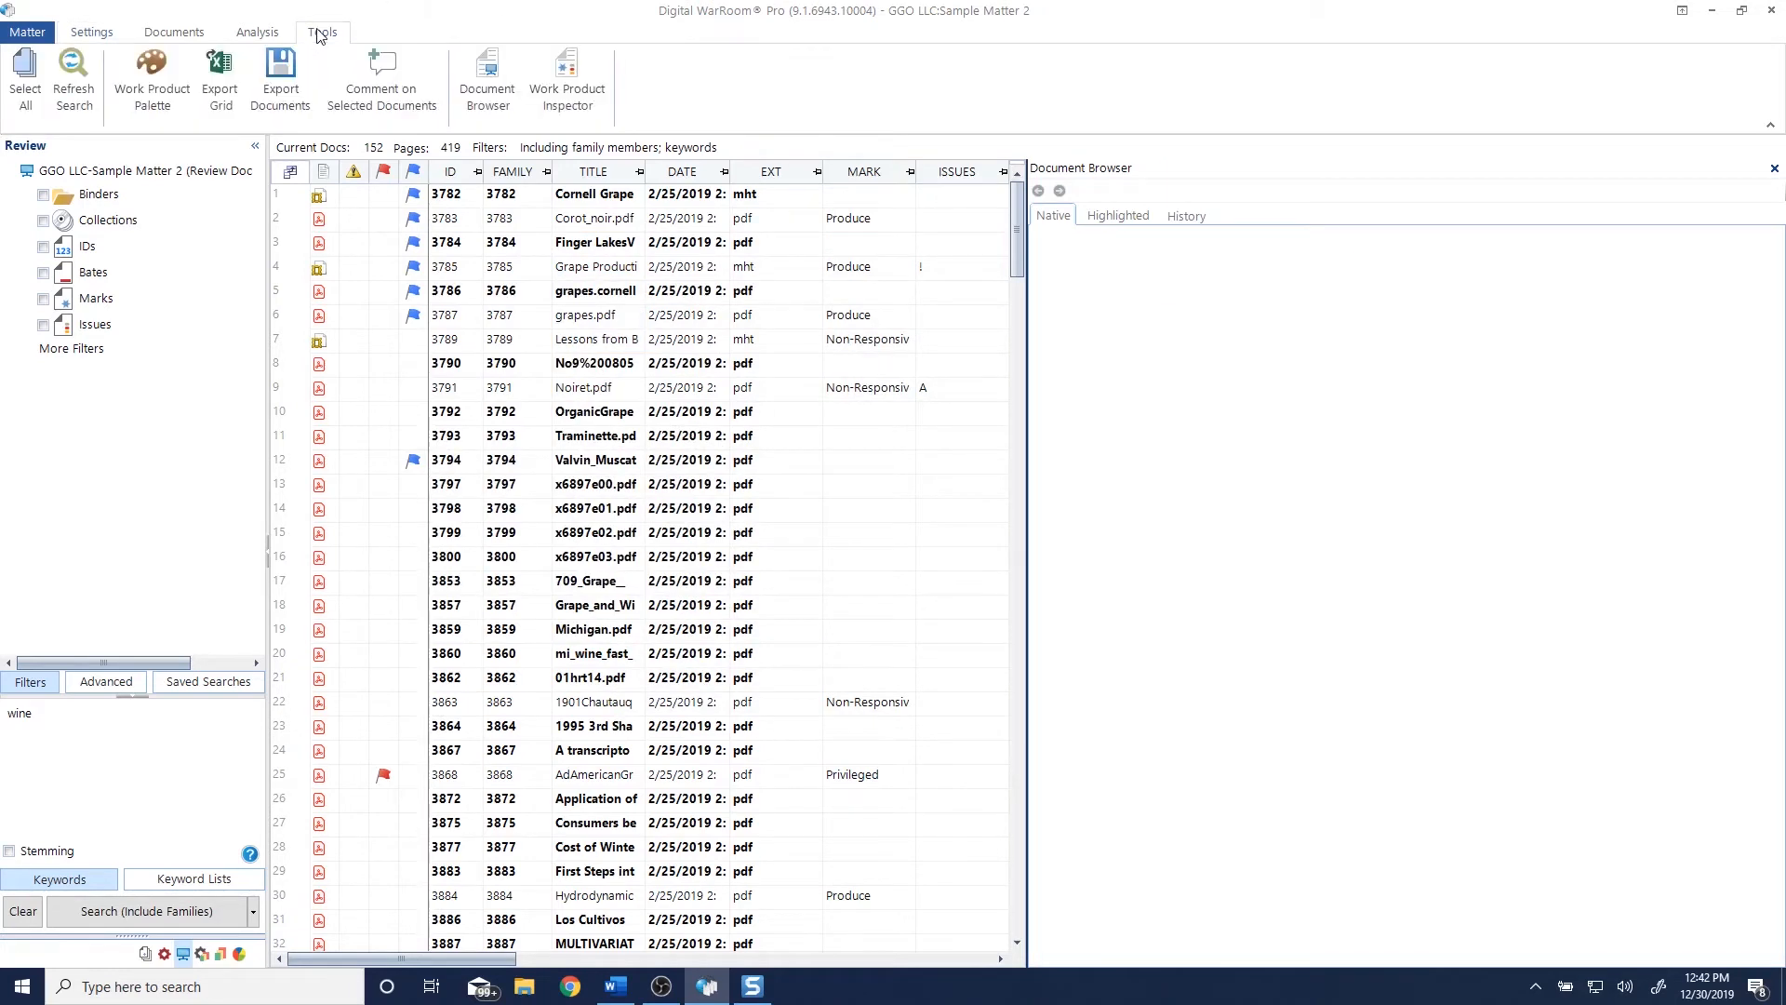
left_click(587, 108)
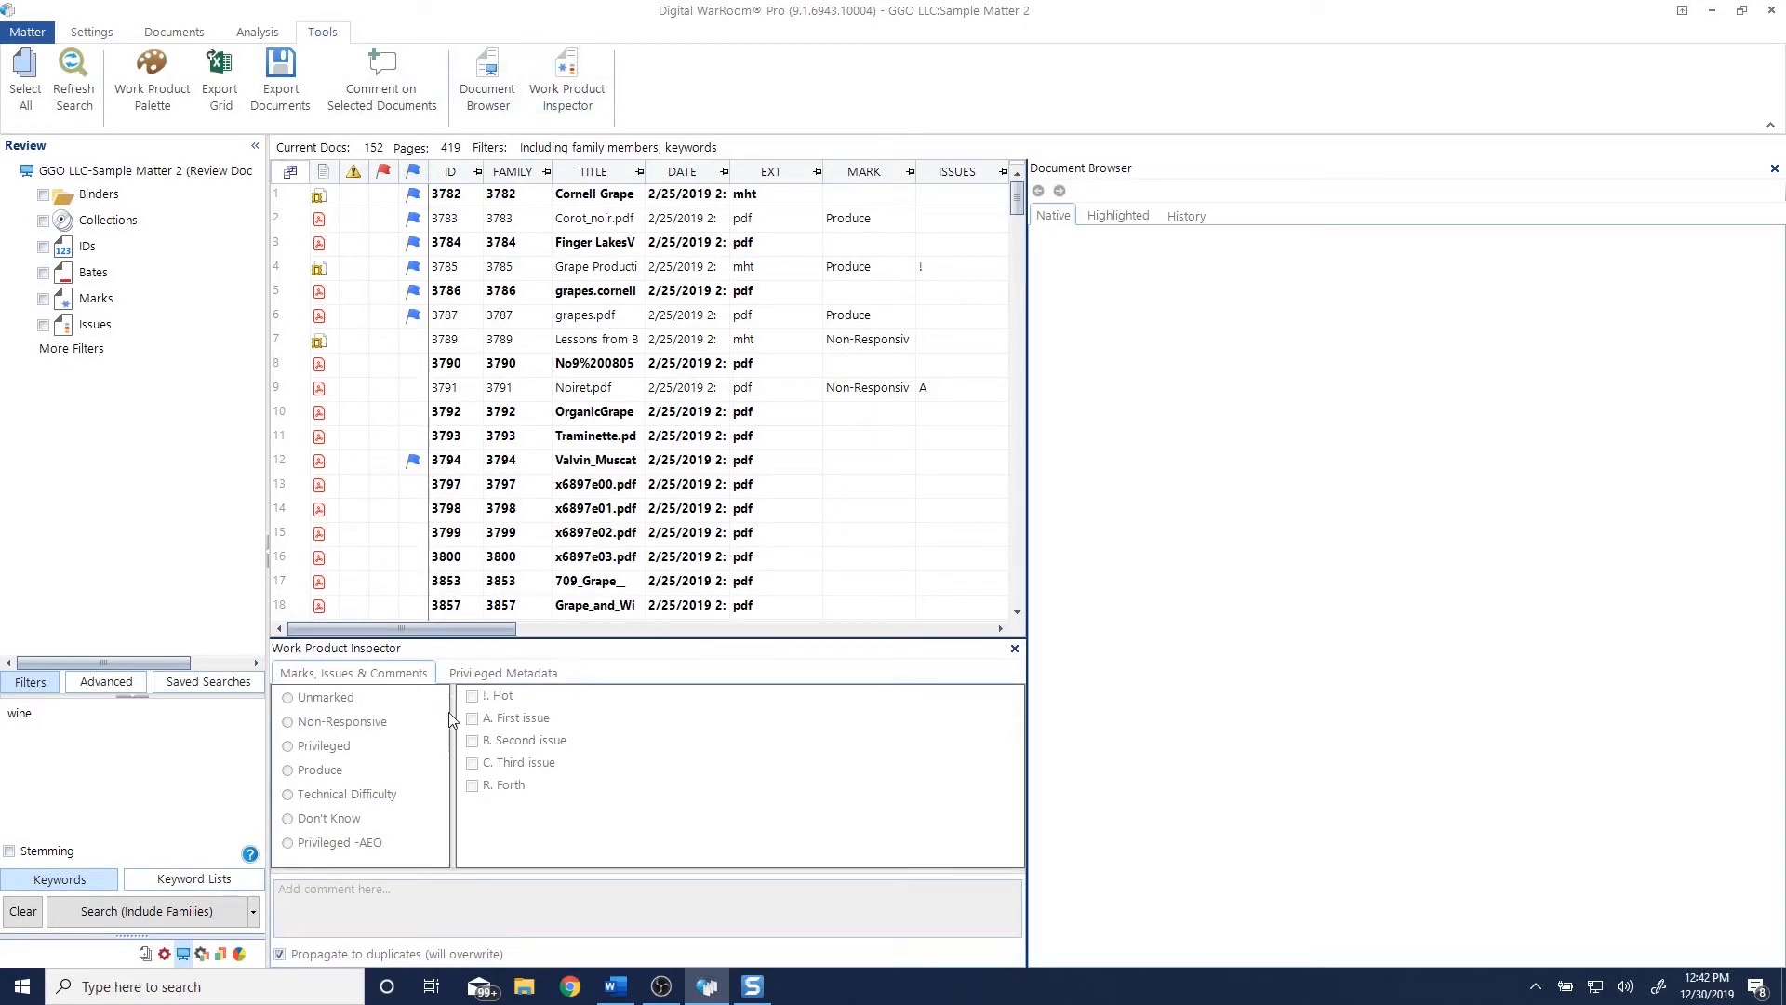
left_click(600, 412)
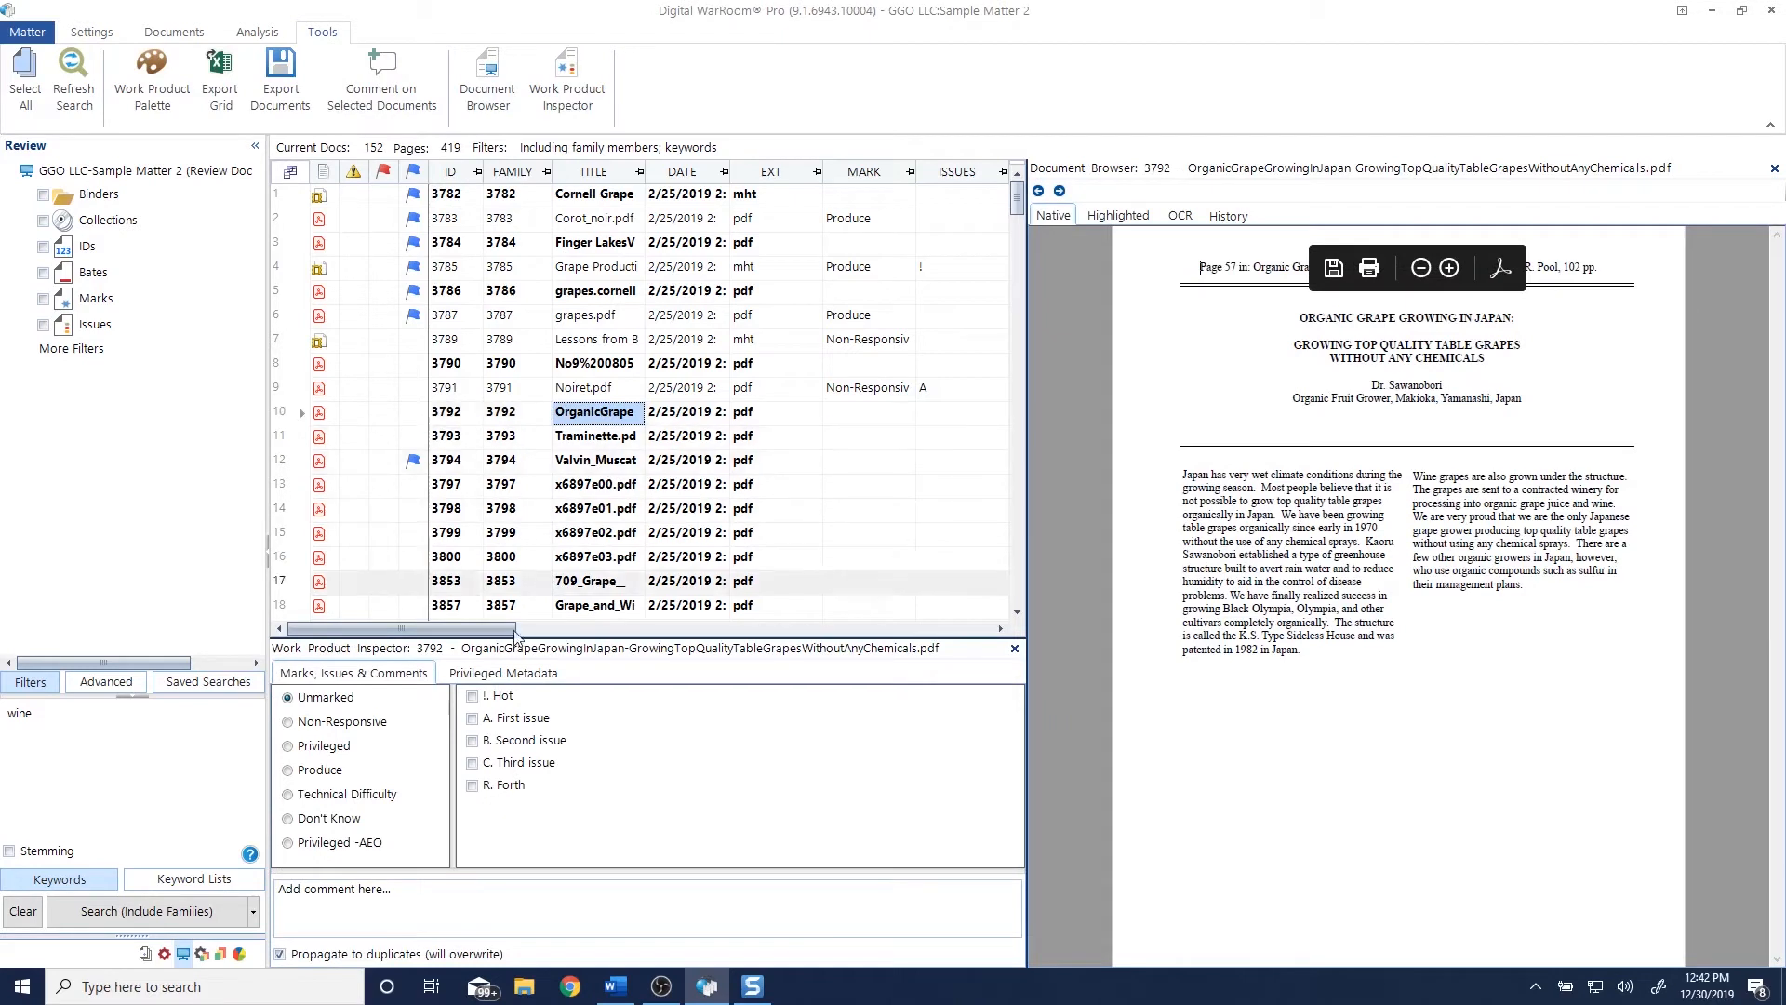
left_click(288, 747)
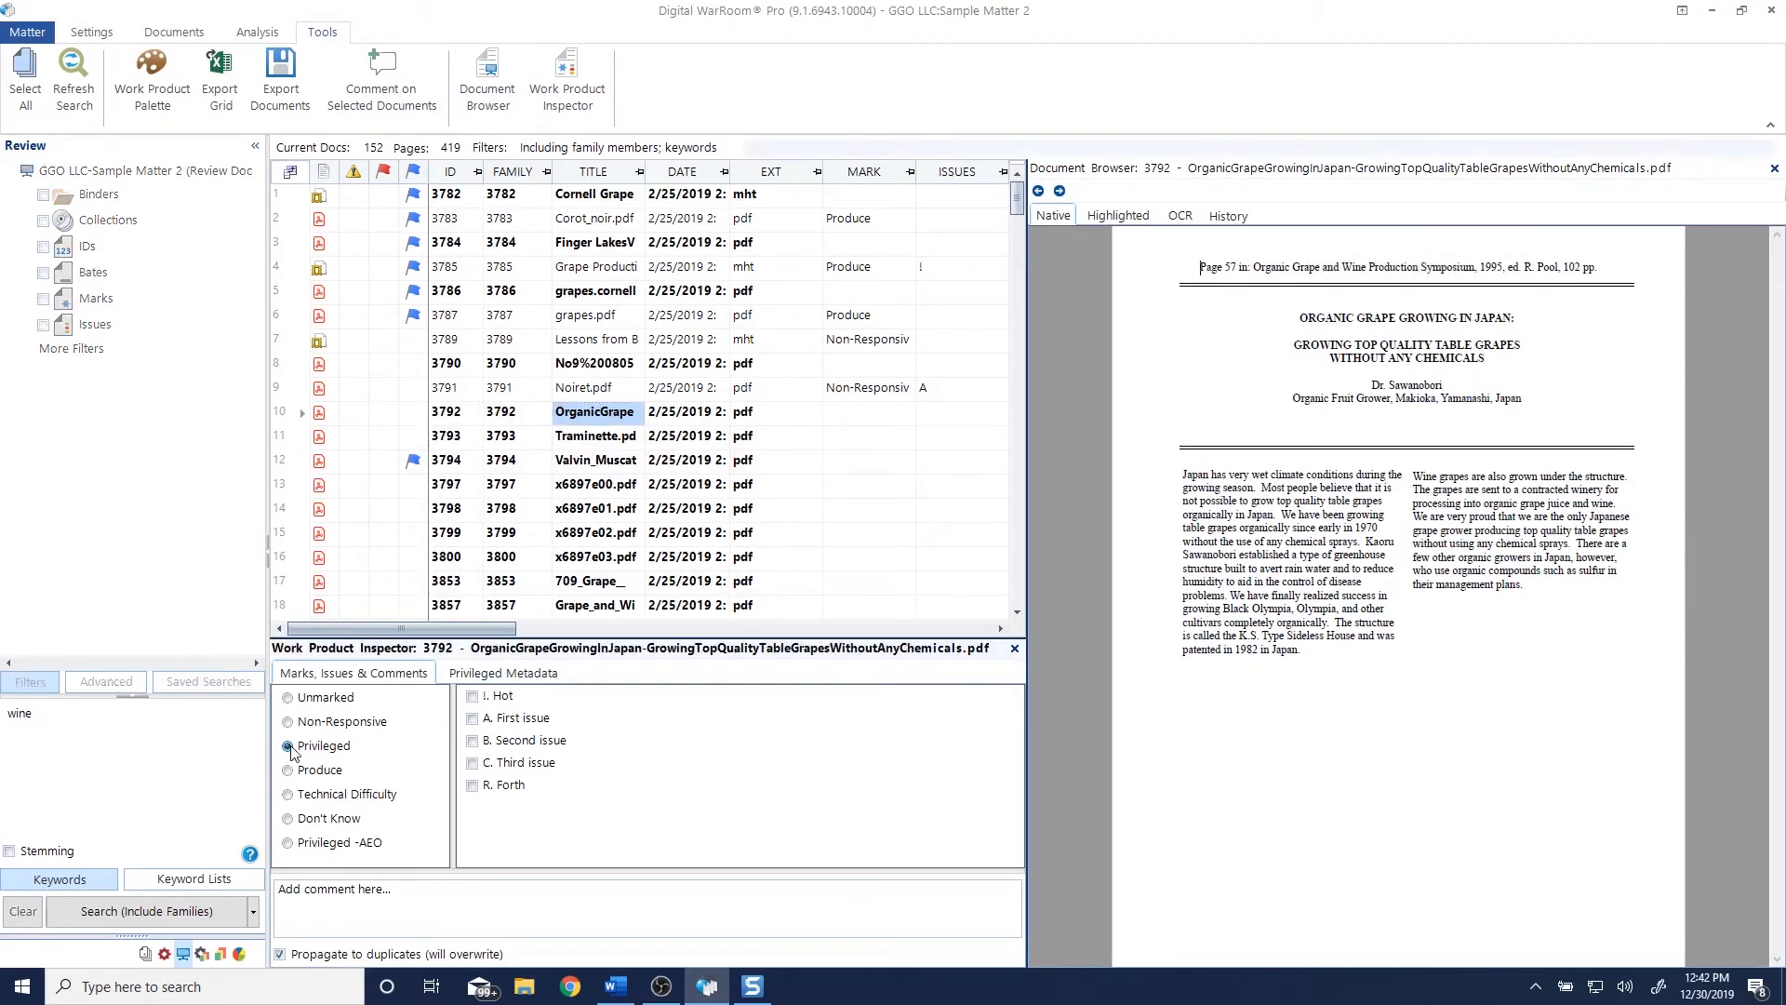
left_click(471, 719)
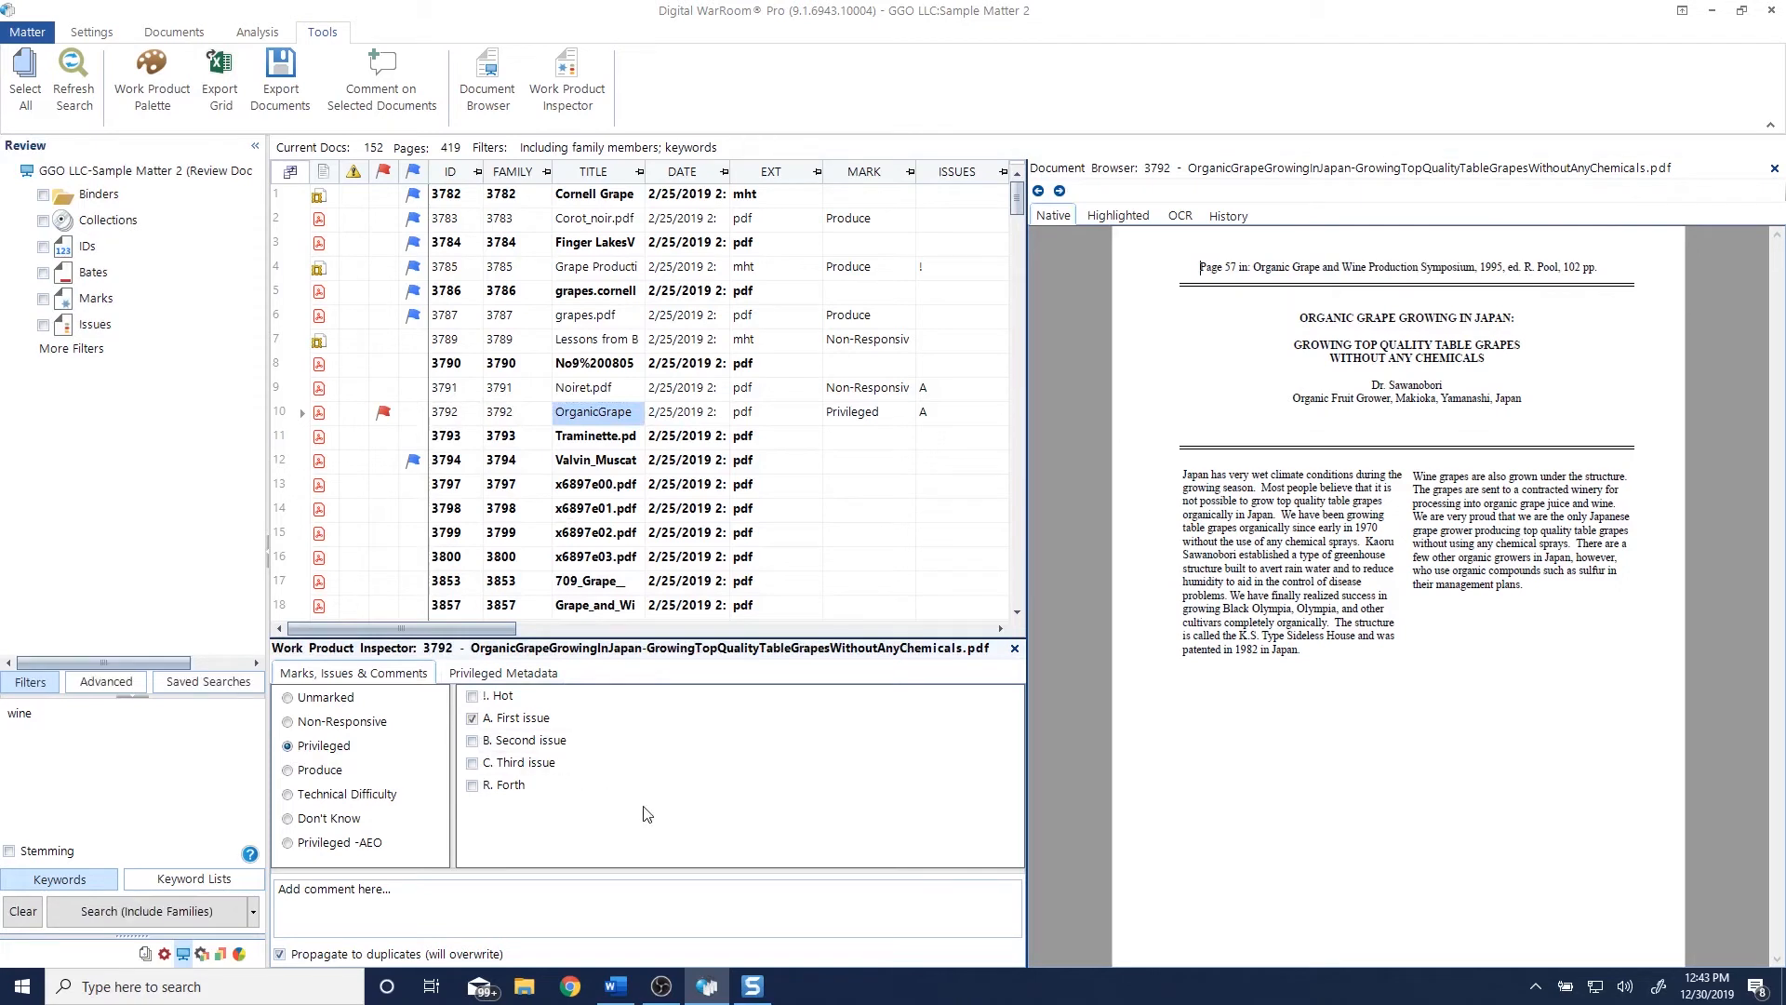
left_click(533, 678)
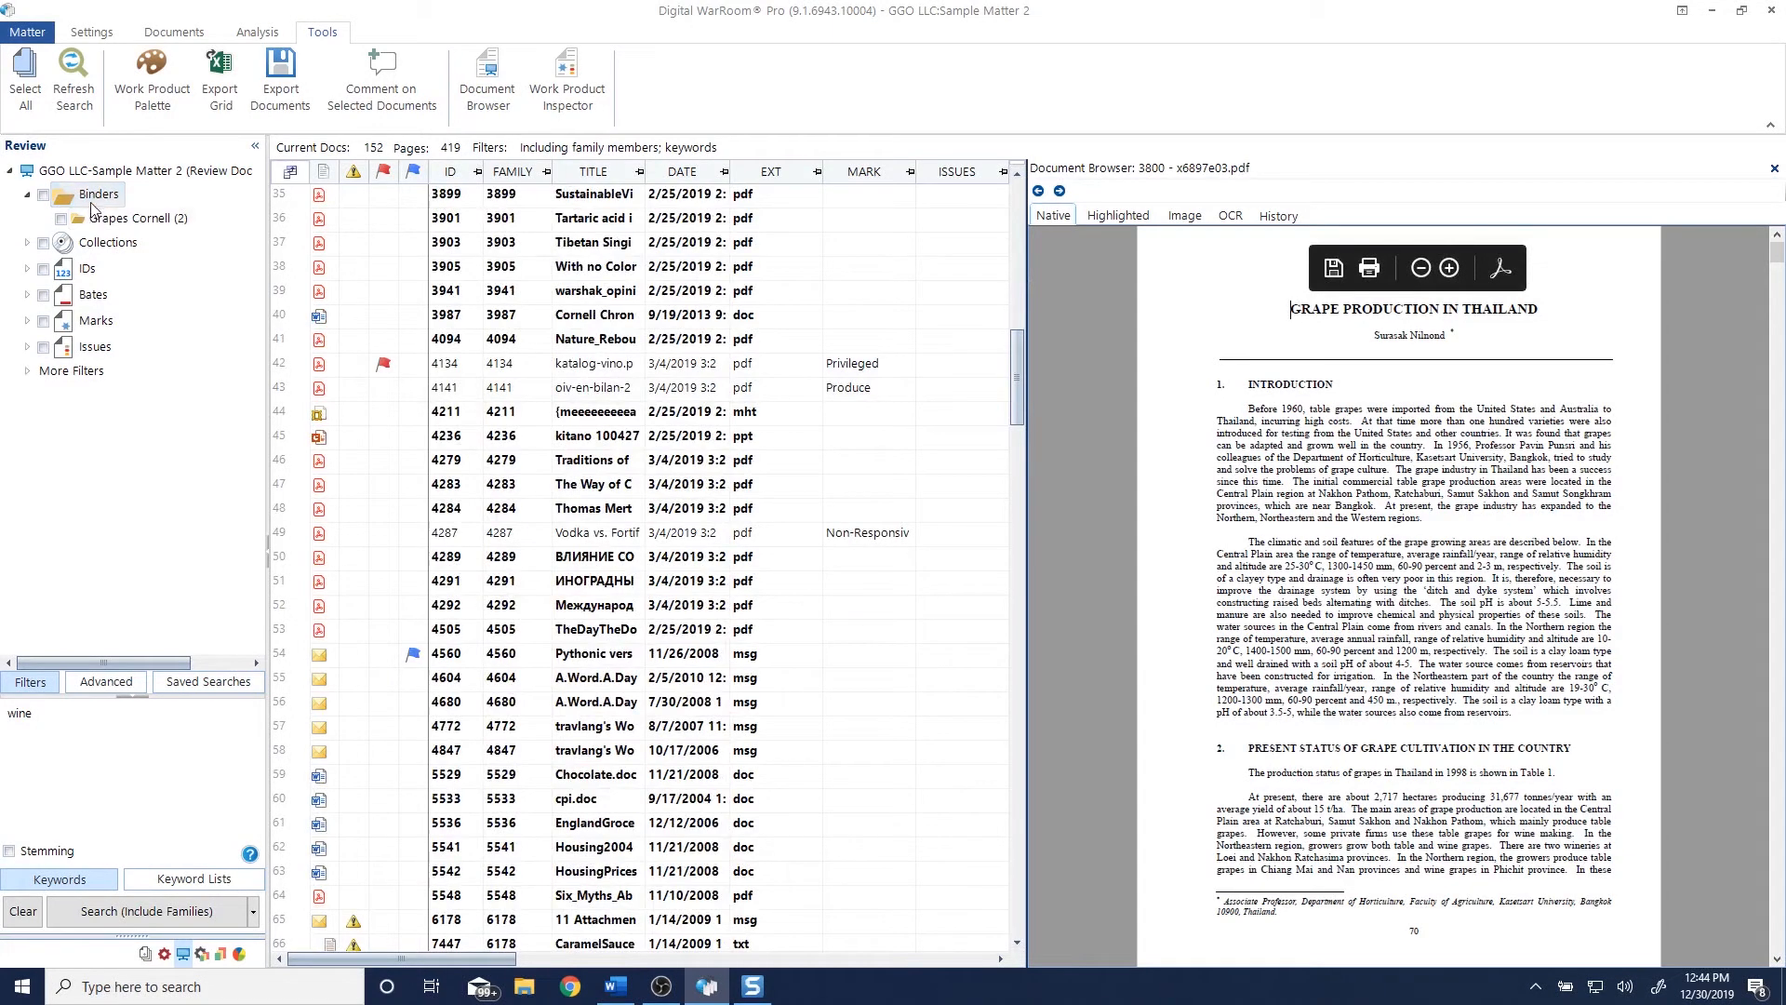
Create a new binder named "Sample Binder" under Binders.
right_click(93, 198)
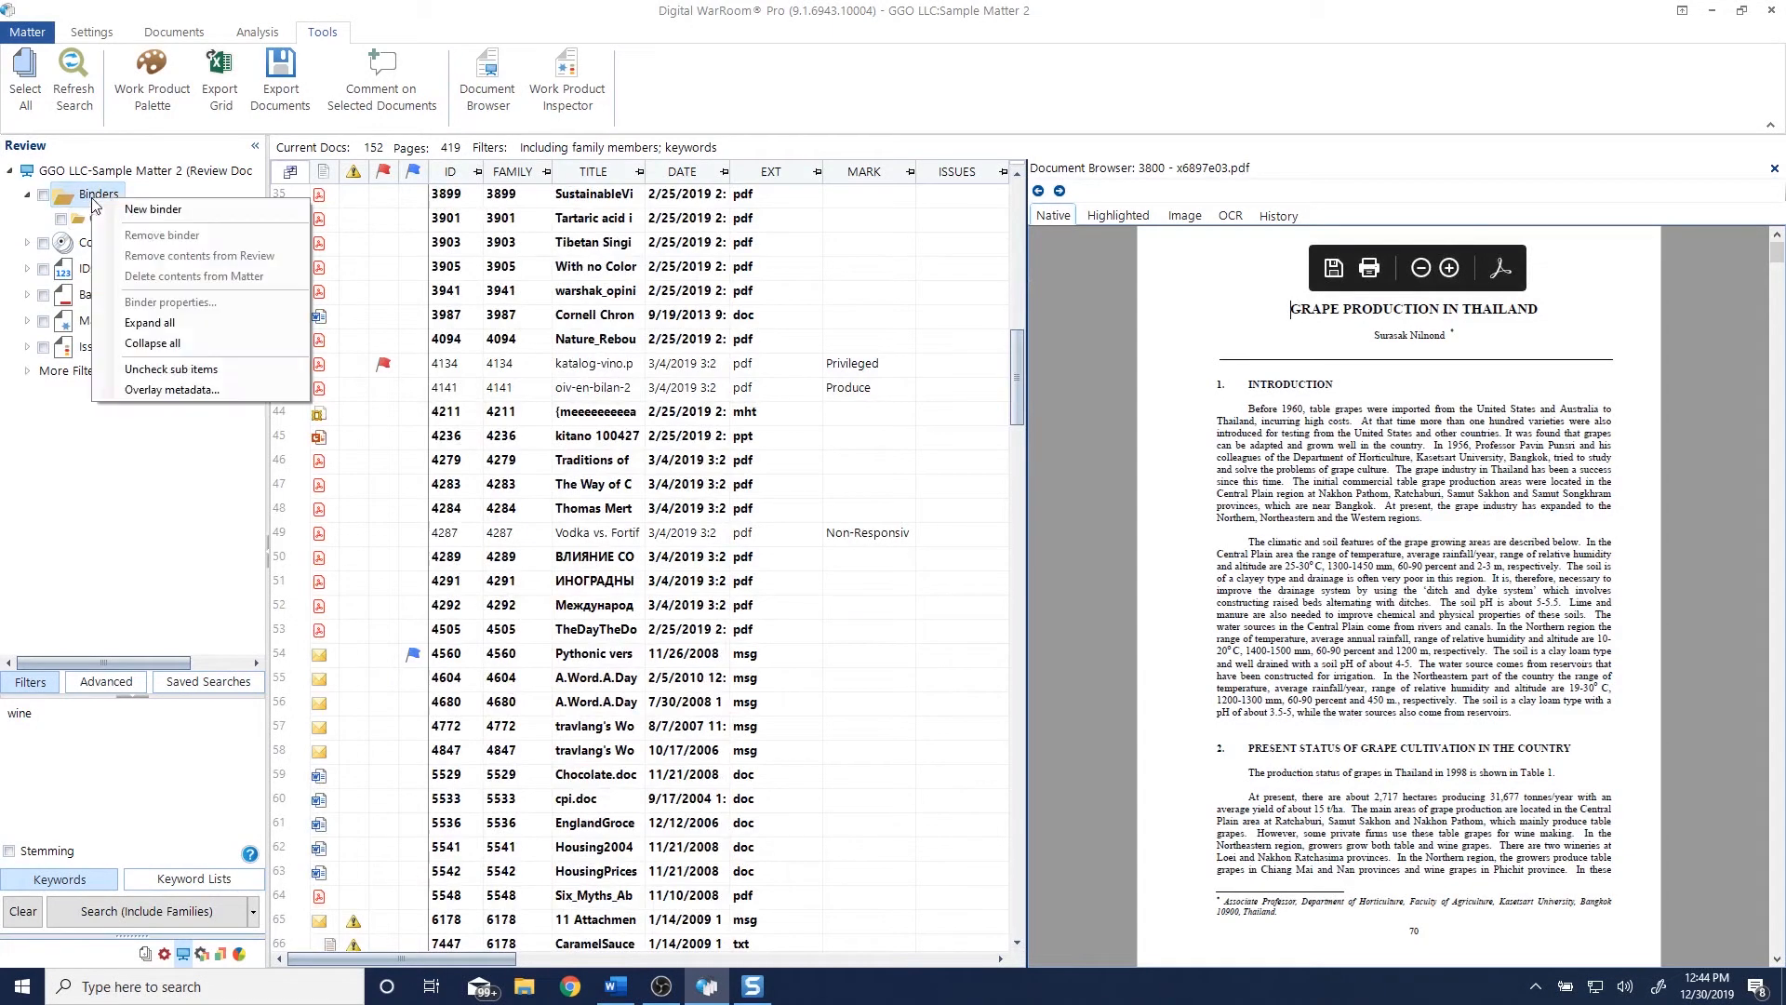
left_click(147, 212)
type("S")
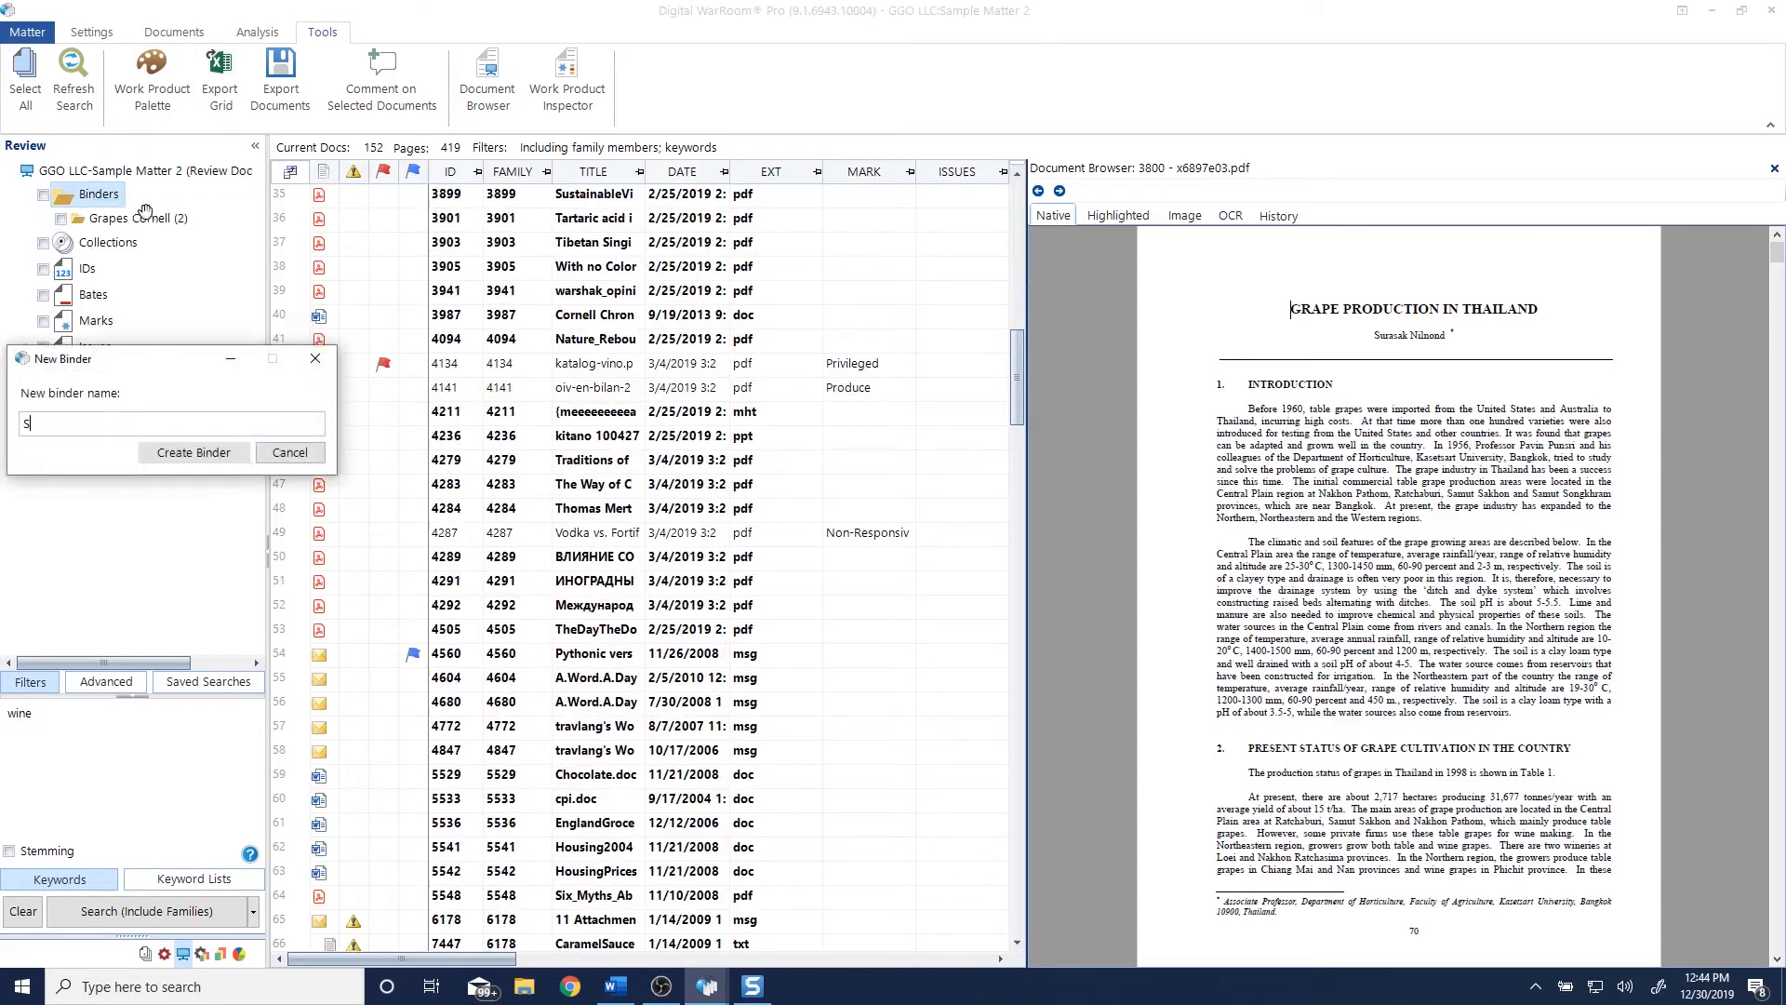
type("ample Binder")
left_click(193, 453)
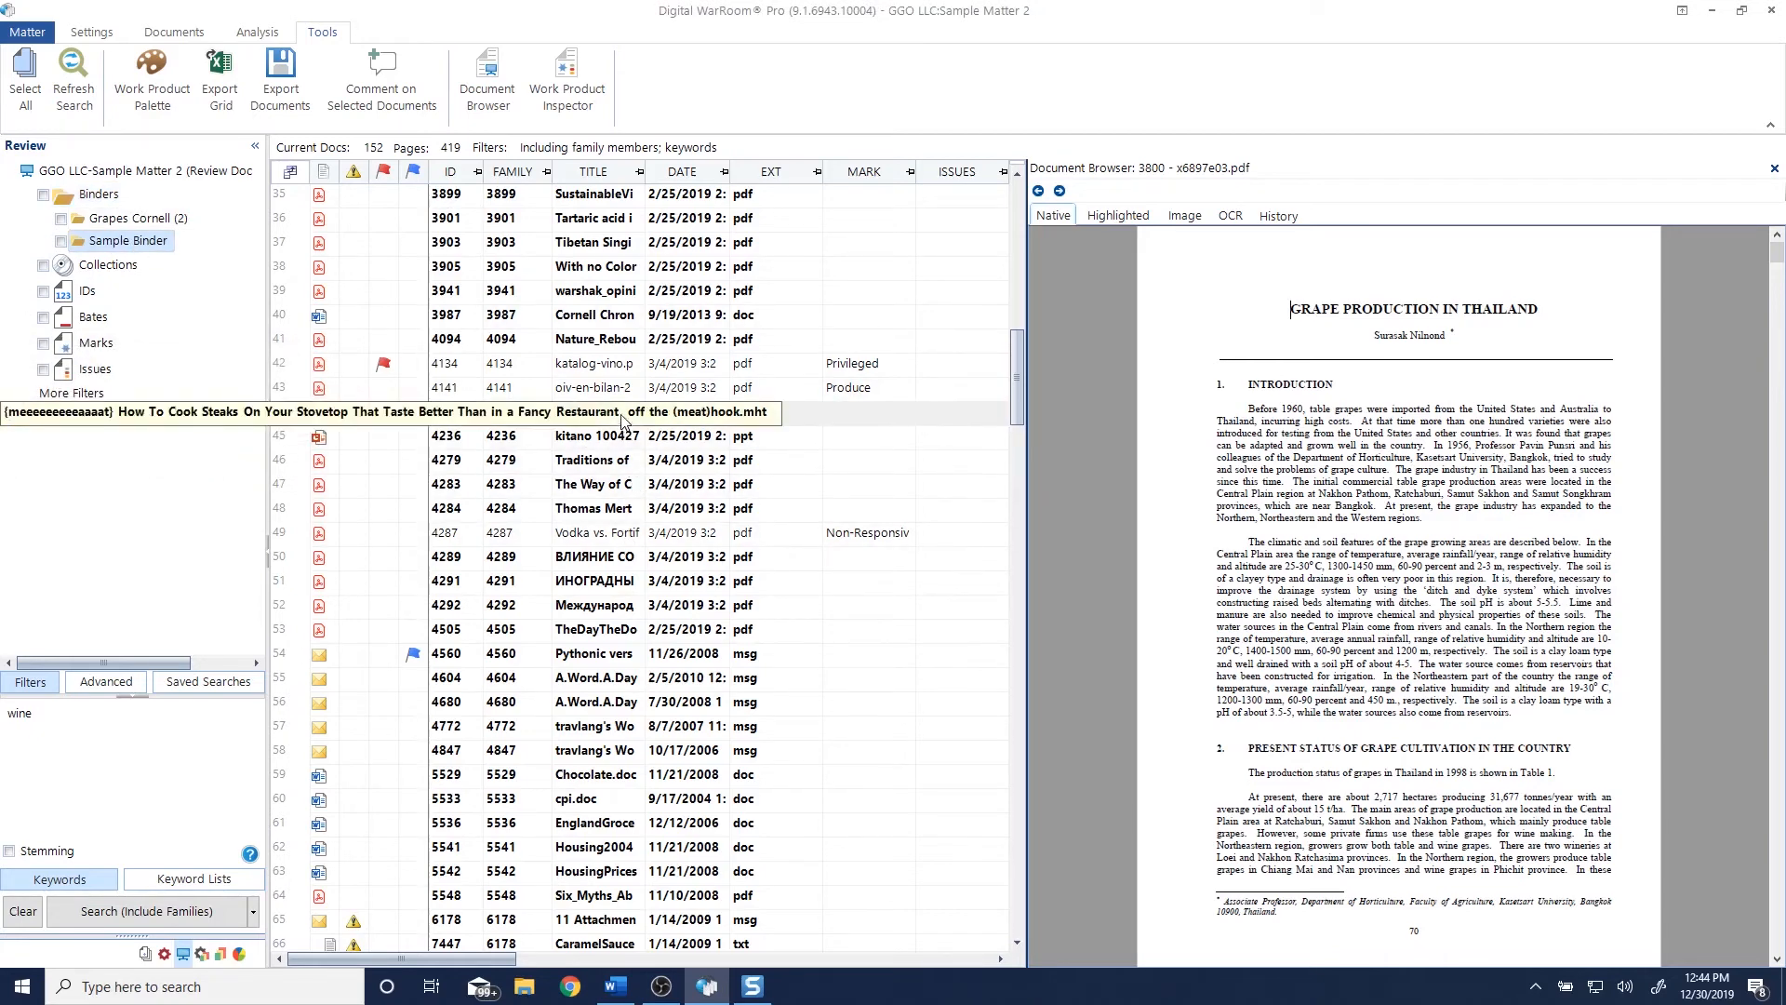
Extend the keyword query to "wine AND grape AND soil" and run the search including families.
left_click(99, 746)
type("AND g")
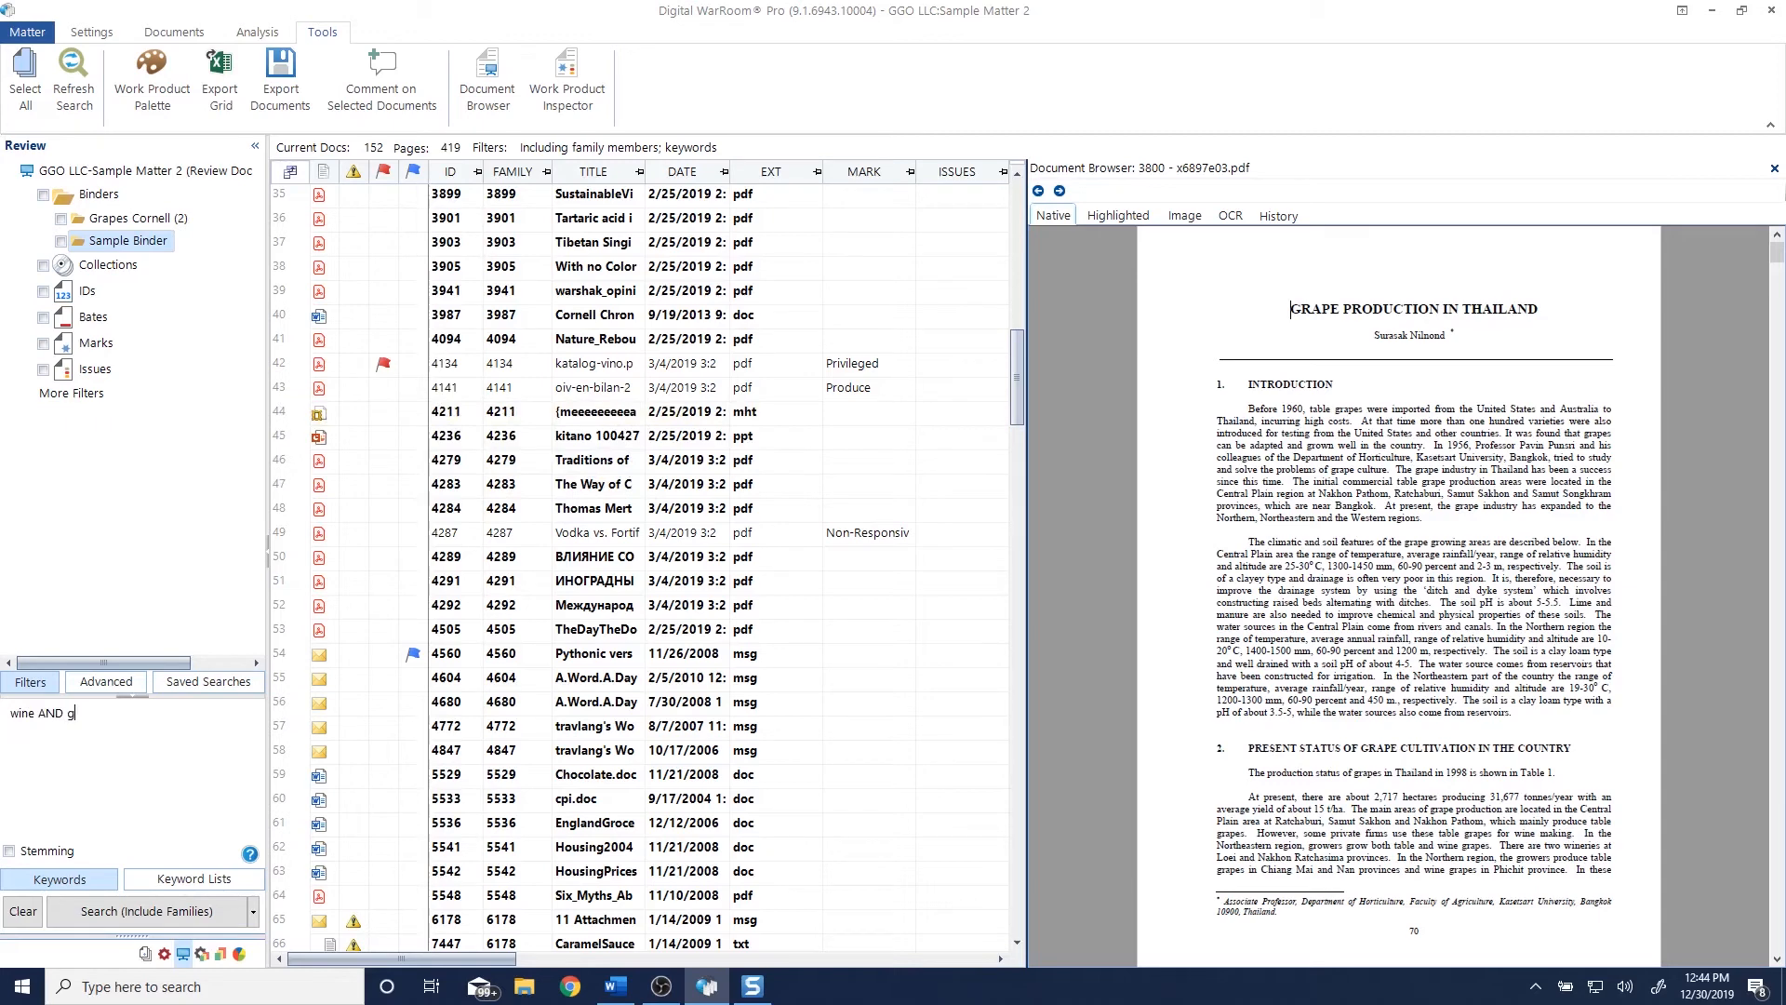
type("rape AND soil")
left_click(146, 910)
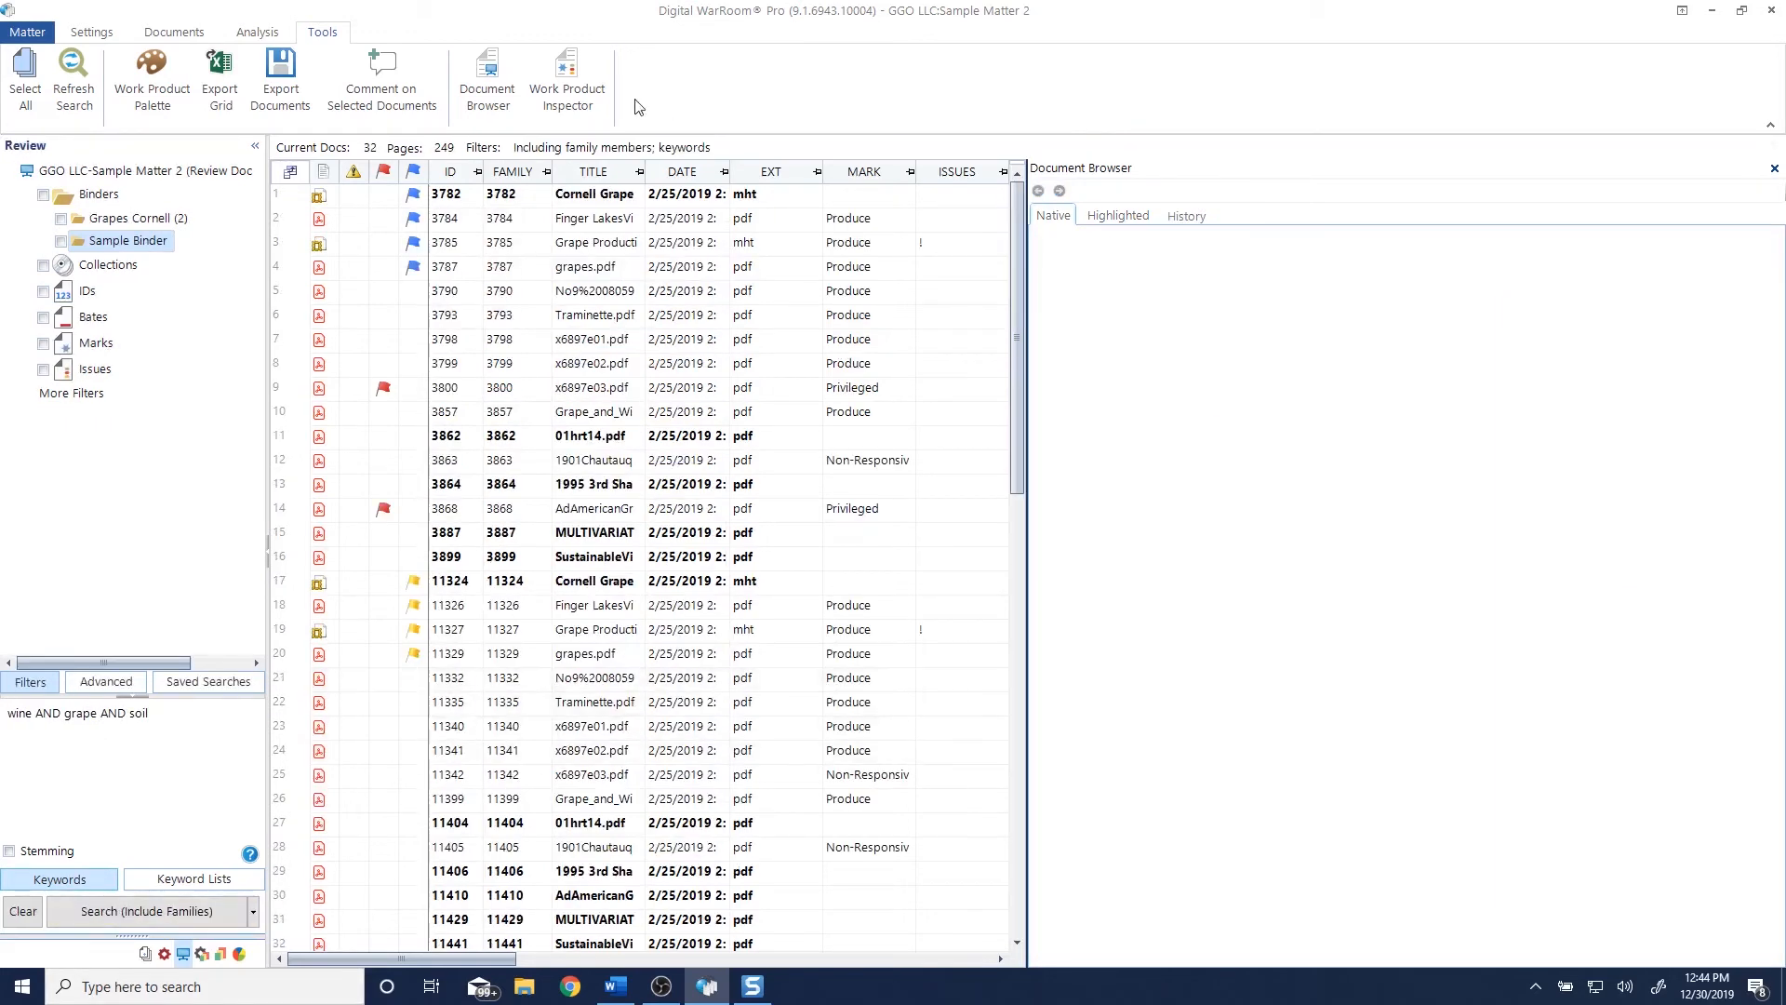
Add all documents in the search results to Sample Binder.
left_click(600, 195)
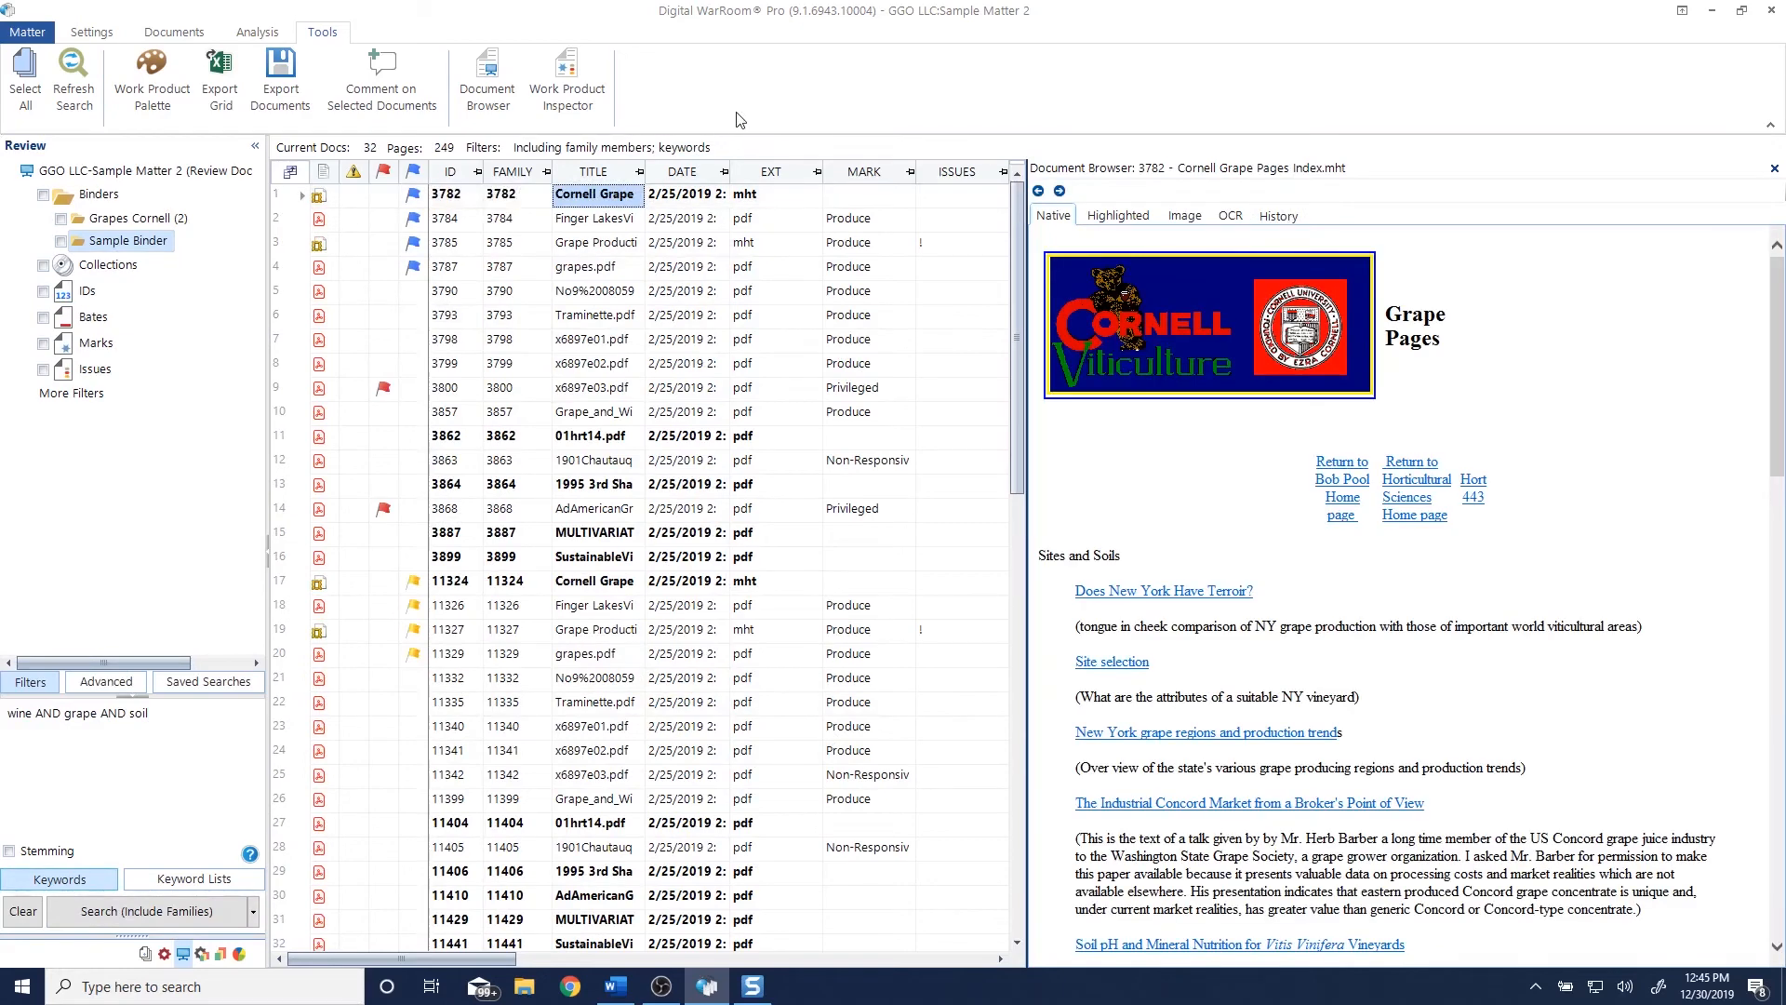
key("ctrl+a")
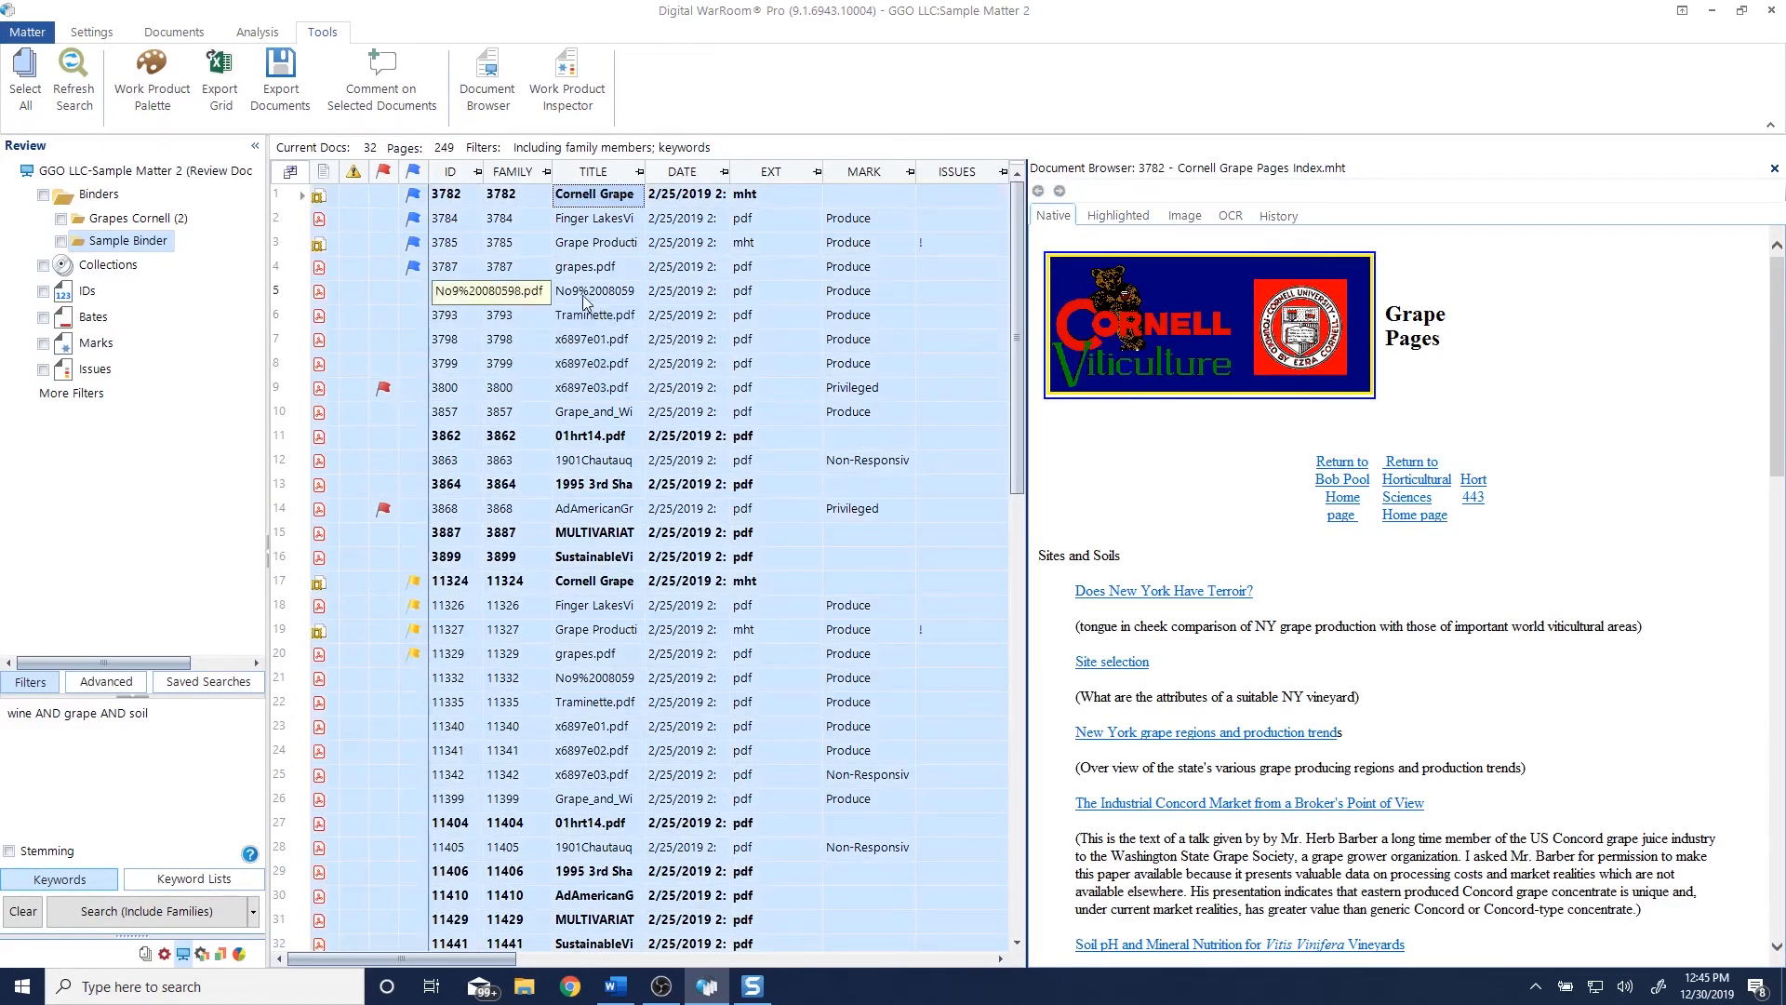
right_click(584, 295)
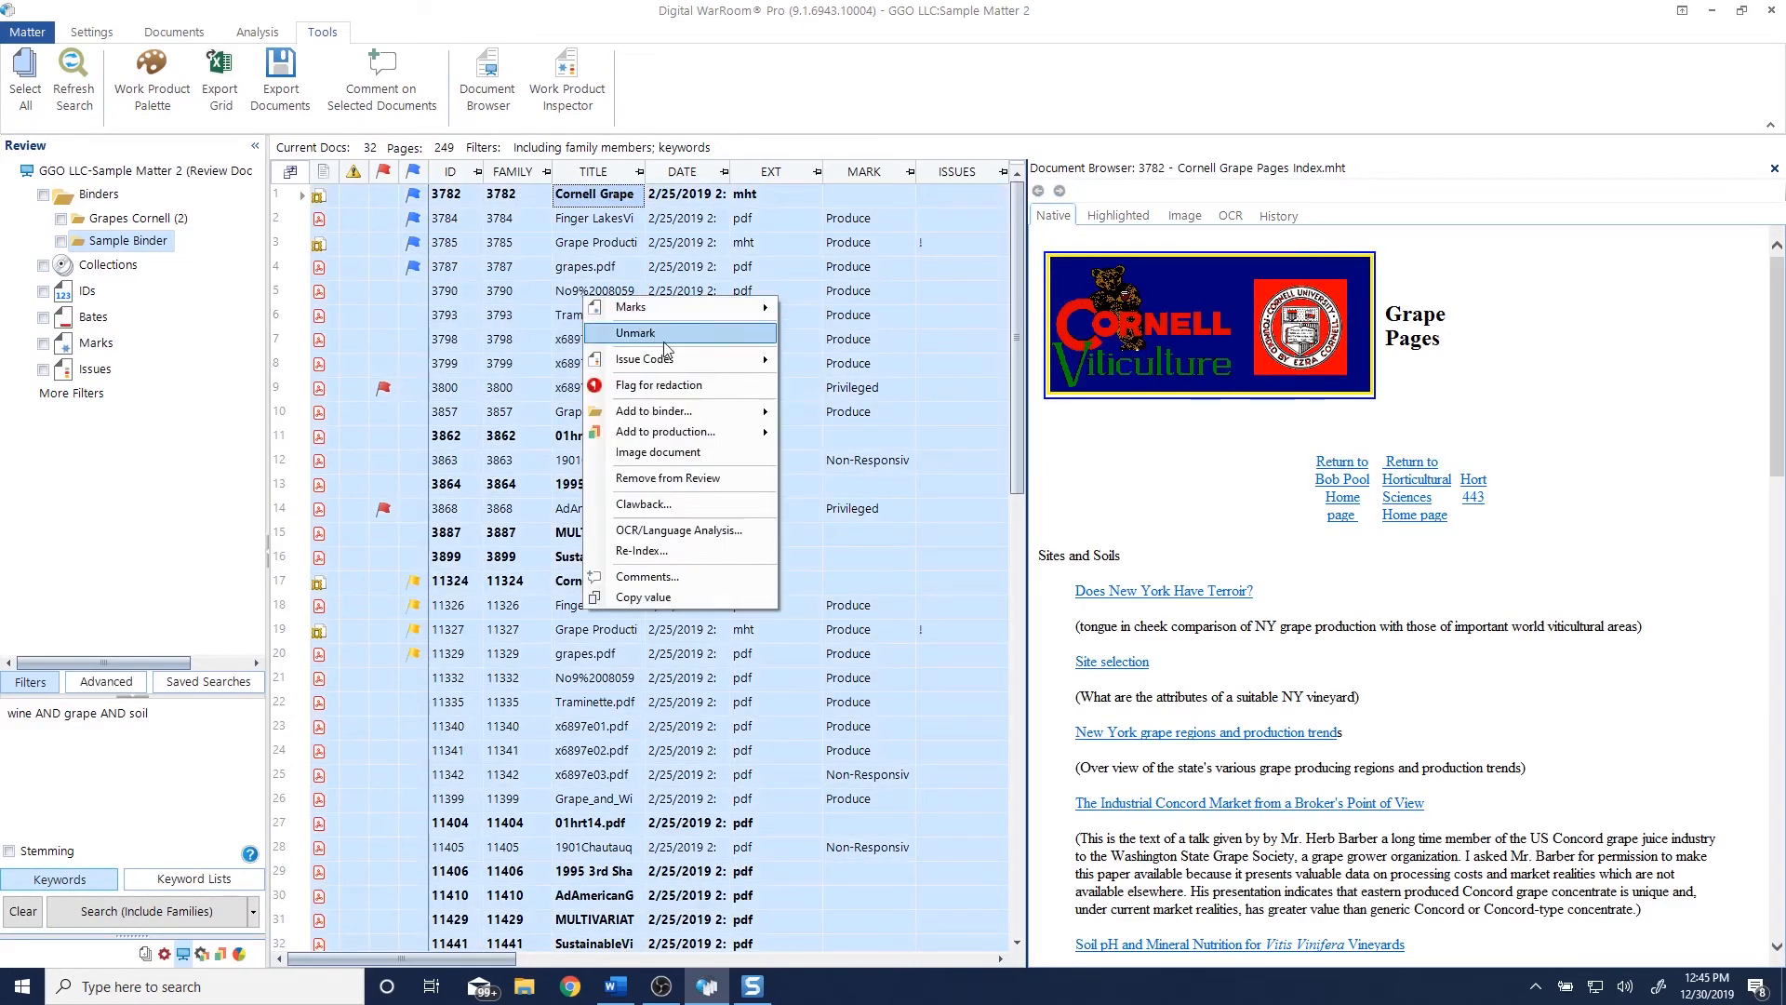
mouse_move(710, 417)
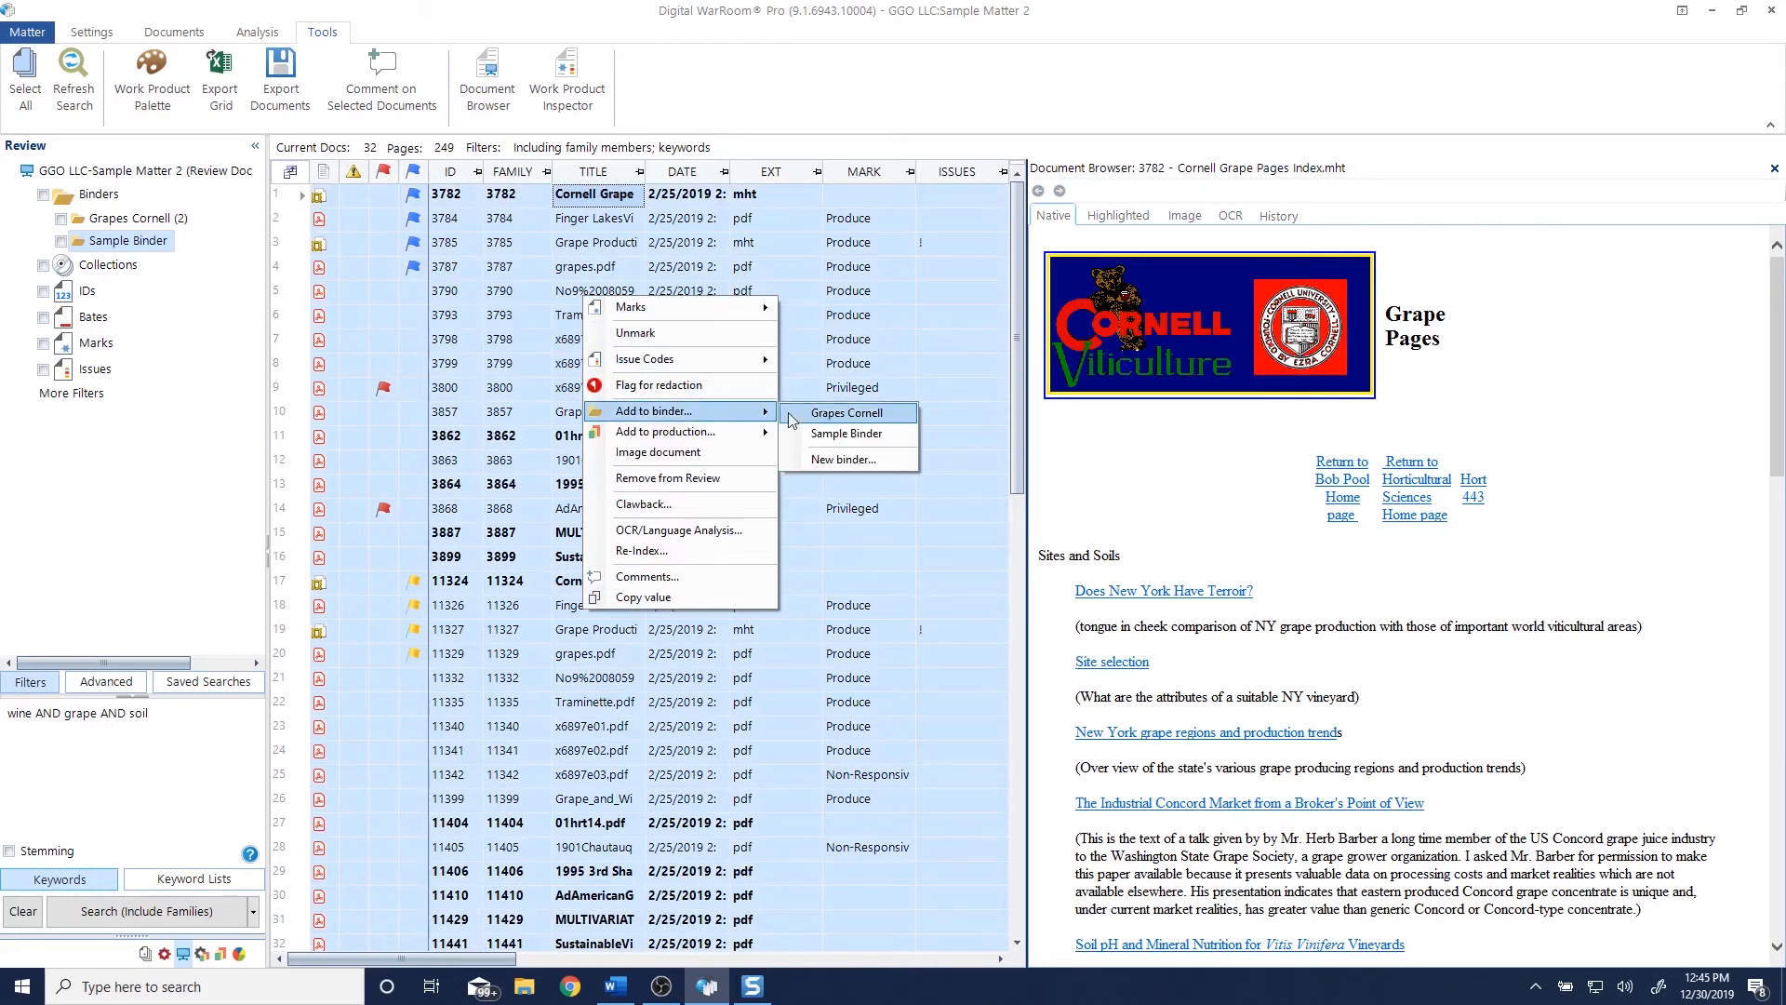
left_click(820, 435)
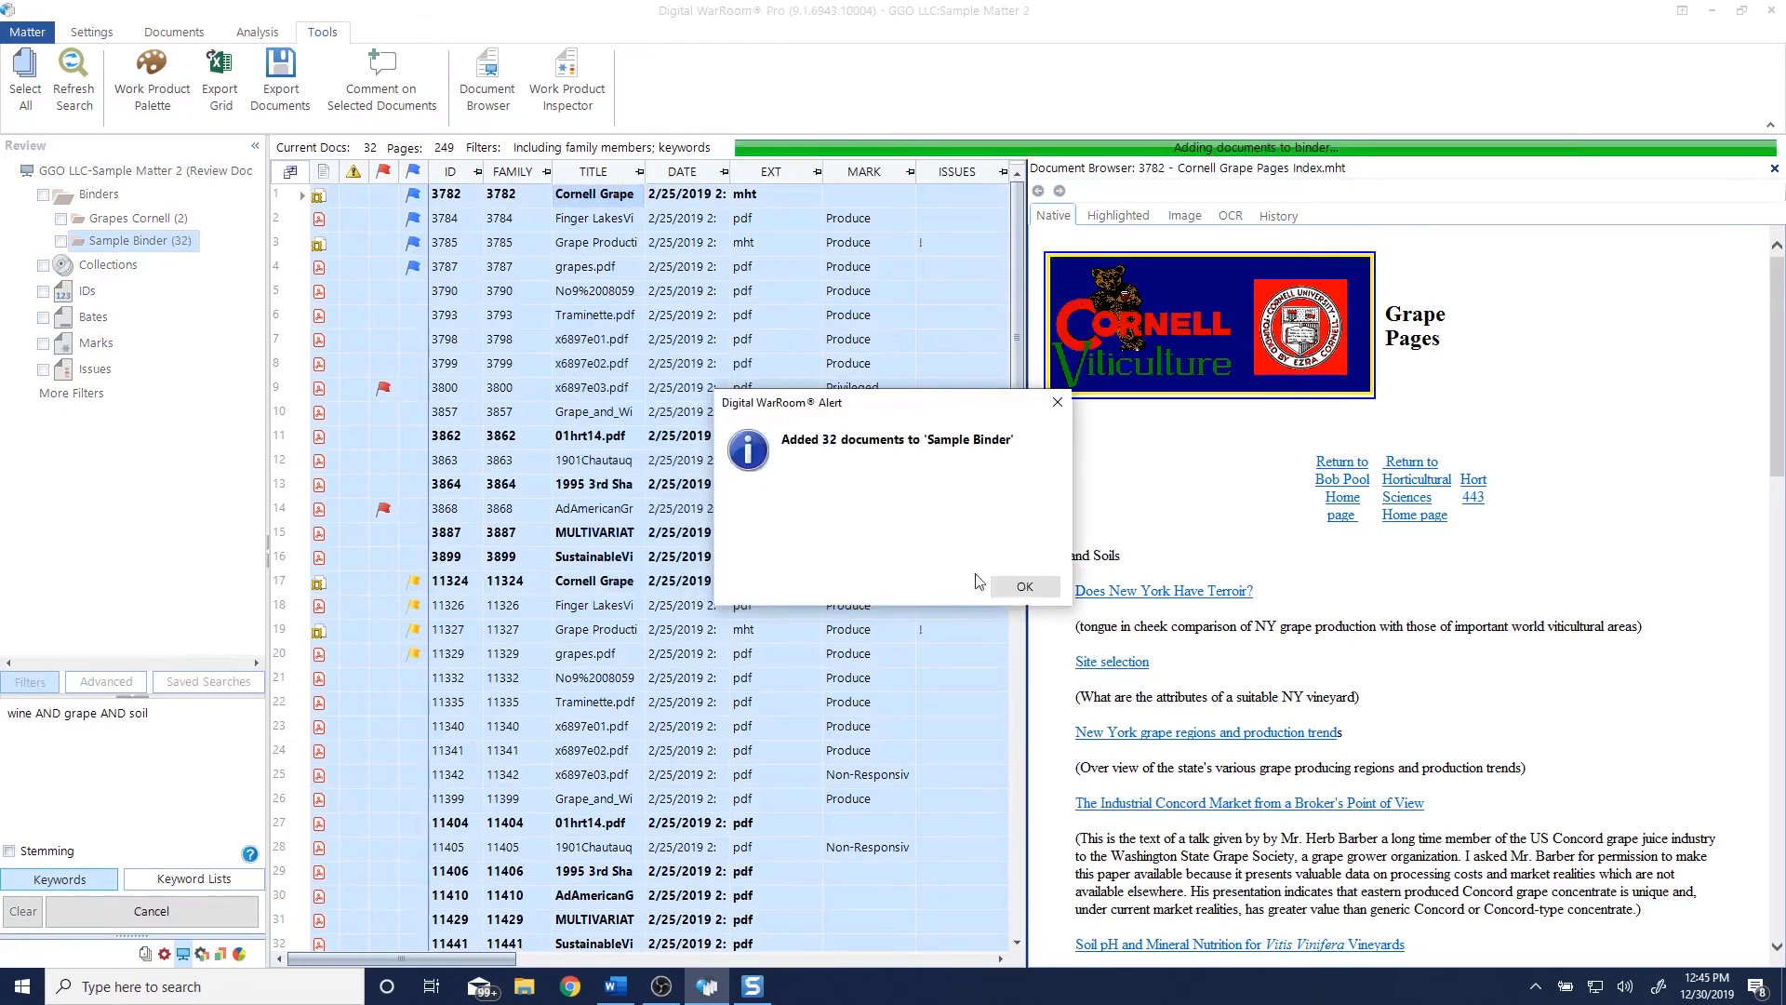
left_click(1021, 587)
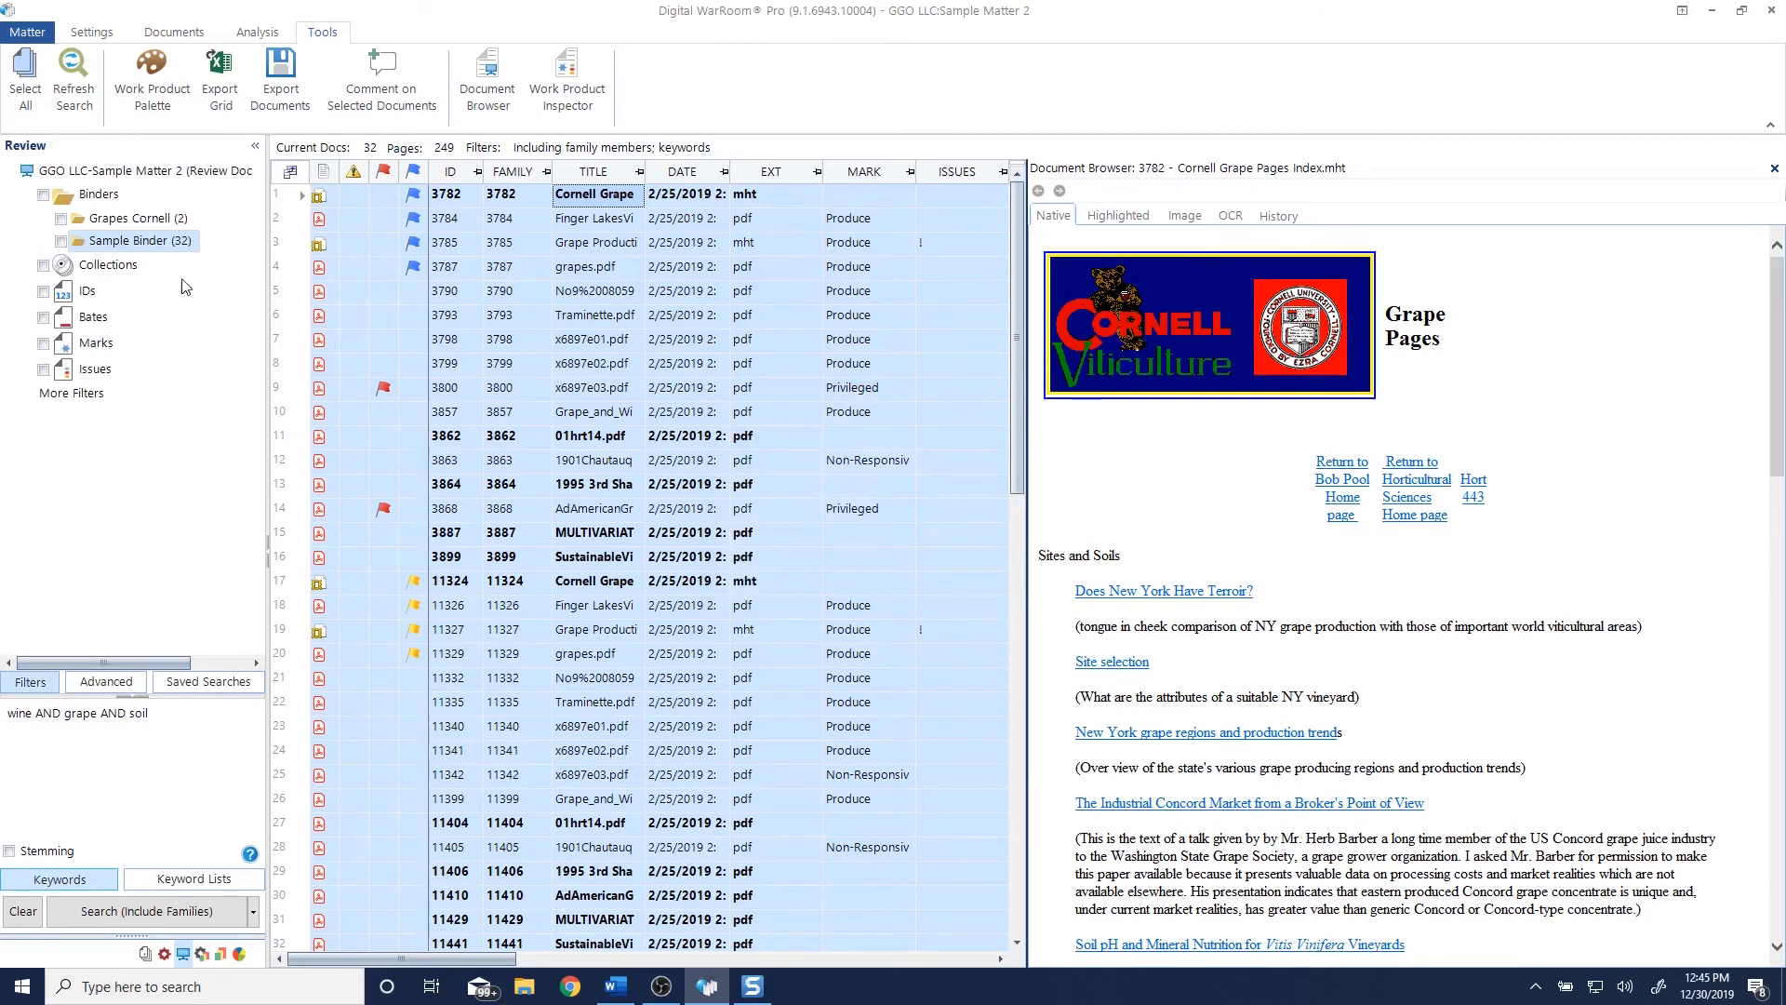
Clear the keywords and search including families with only Sample Binder as the filter.
left_click(23, 910)
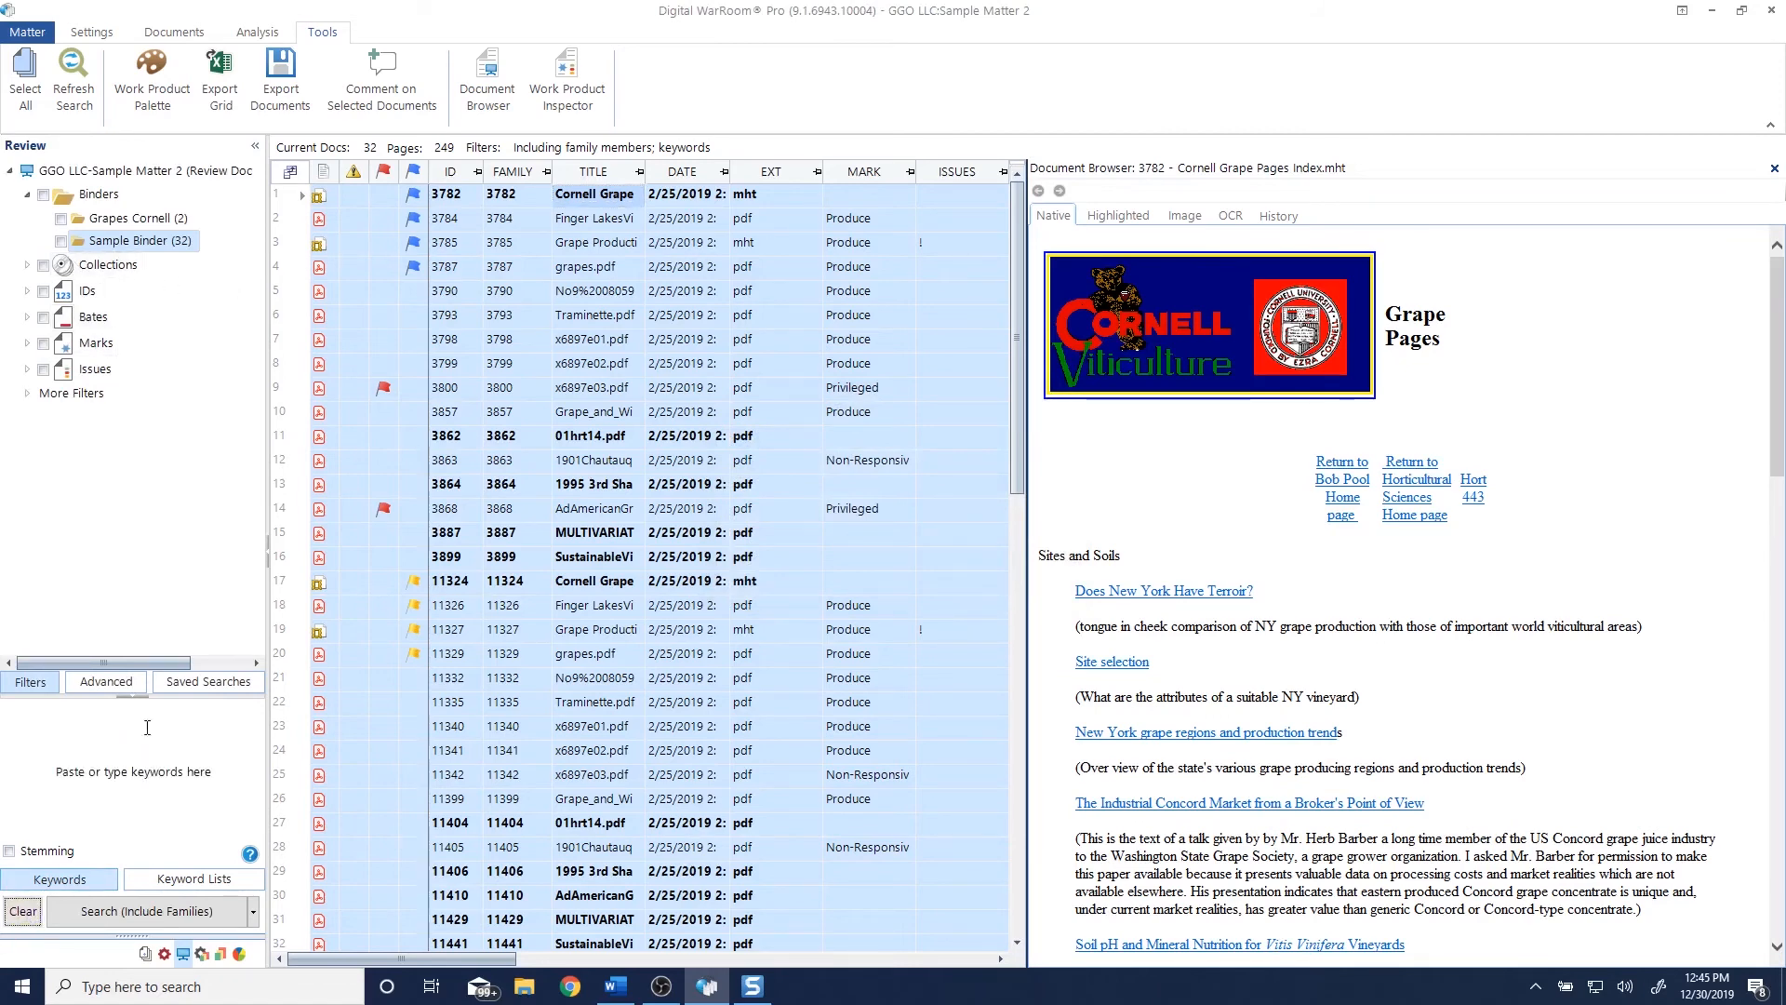
left_click(58, 243)
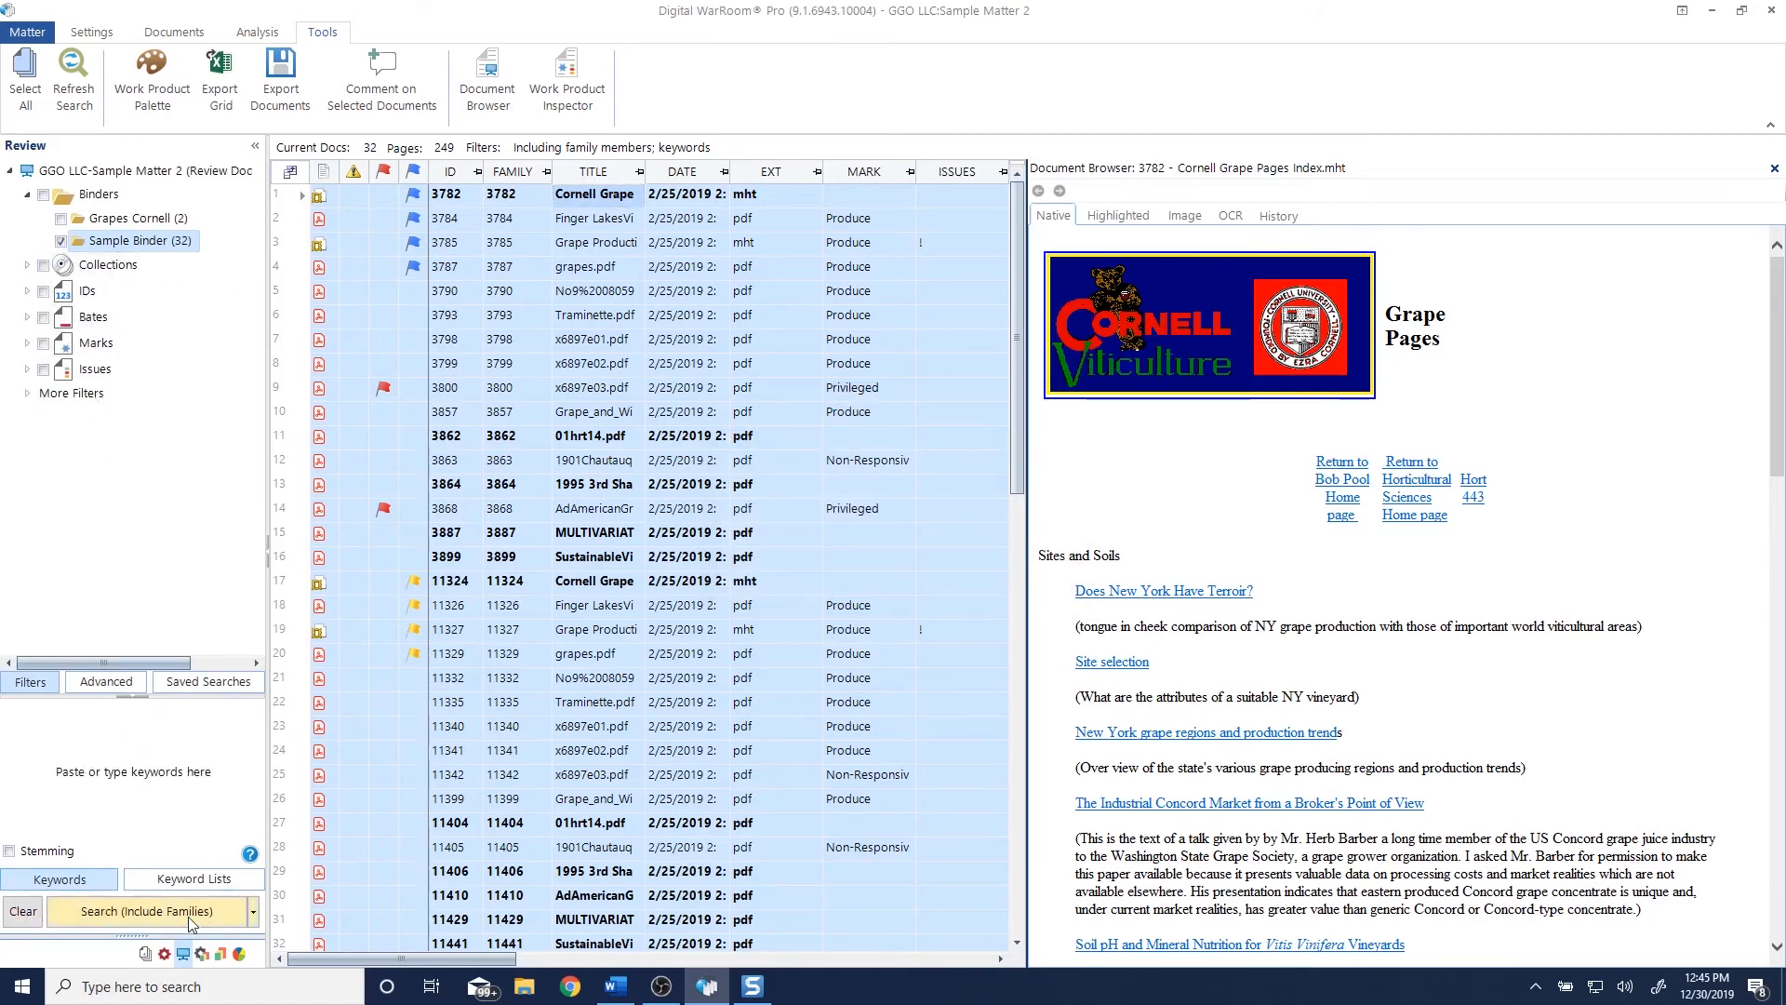
left_click(188, 914)
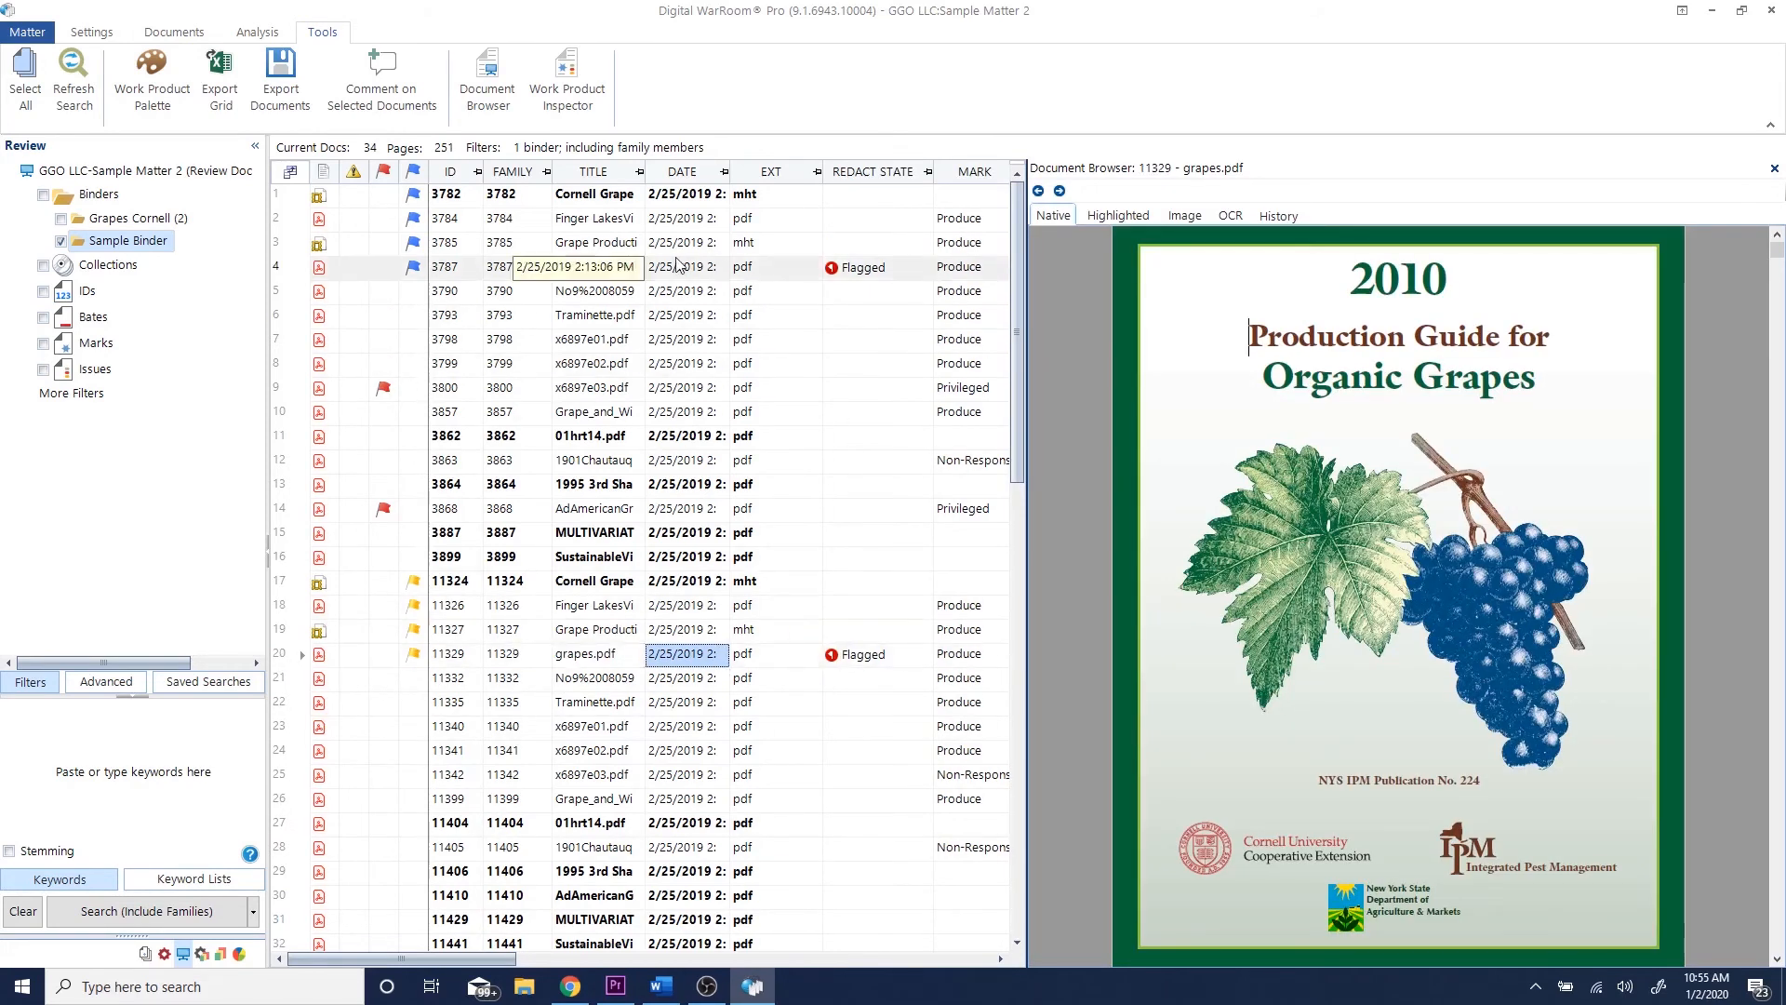
Export all documents listed for Sample Binder as natives, named by TITLE, to the Desktop folder Sample Data\Sample Binder.
left_click(675, 267)
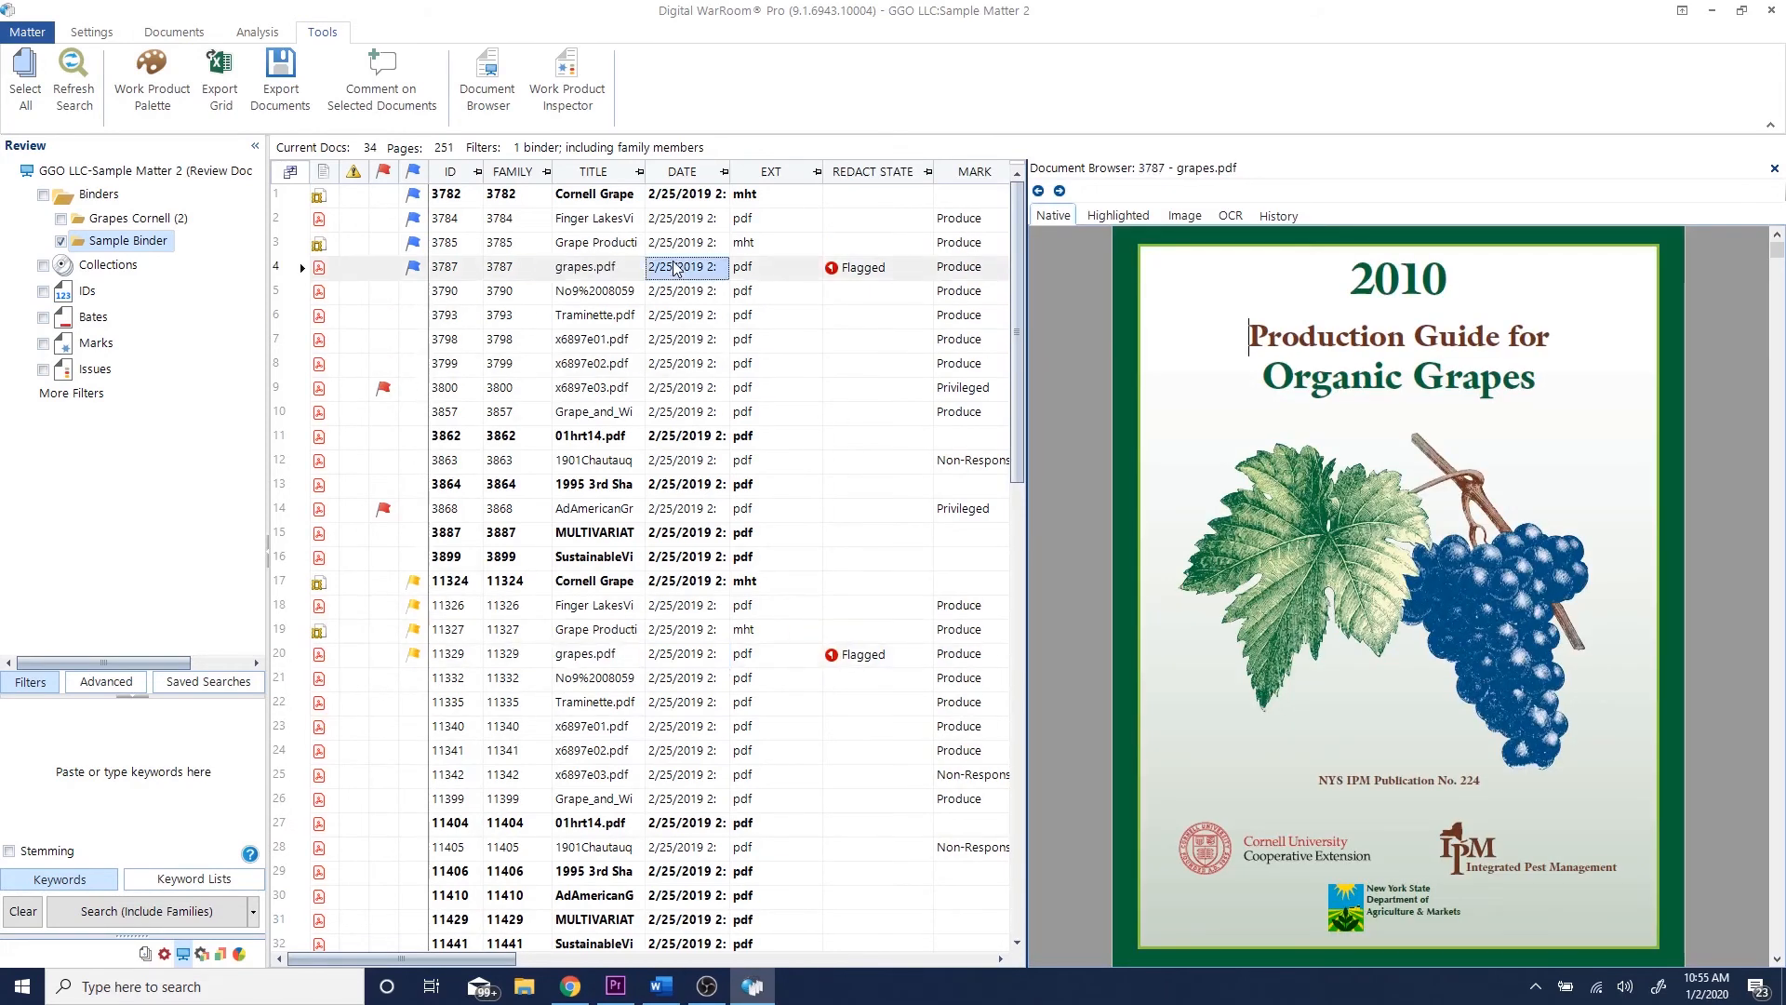
key("ctrl+a")
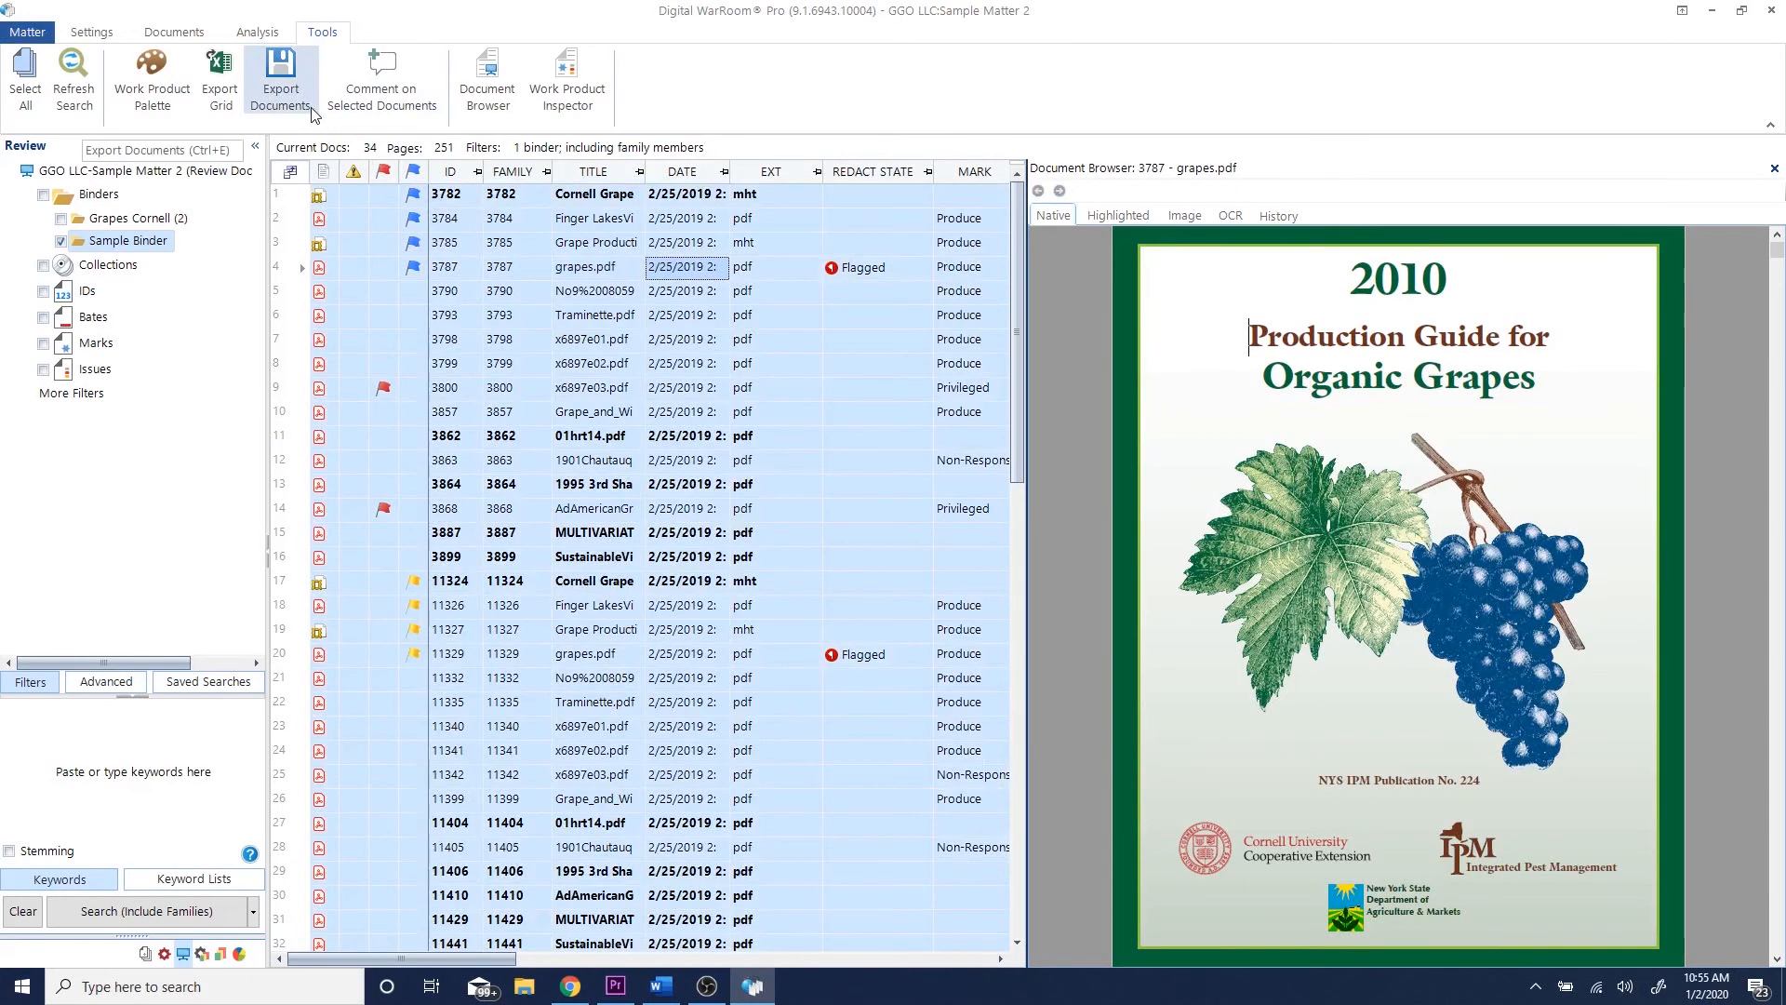
left_click(280, 89)
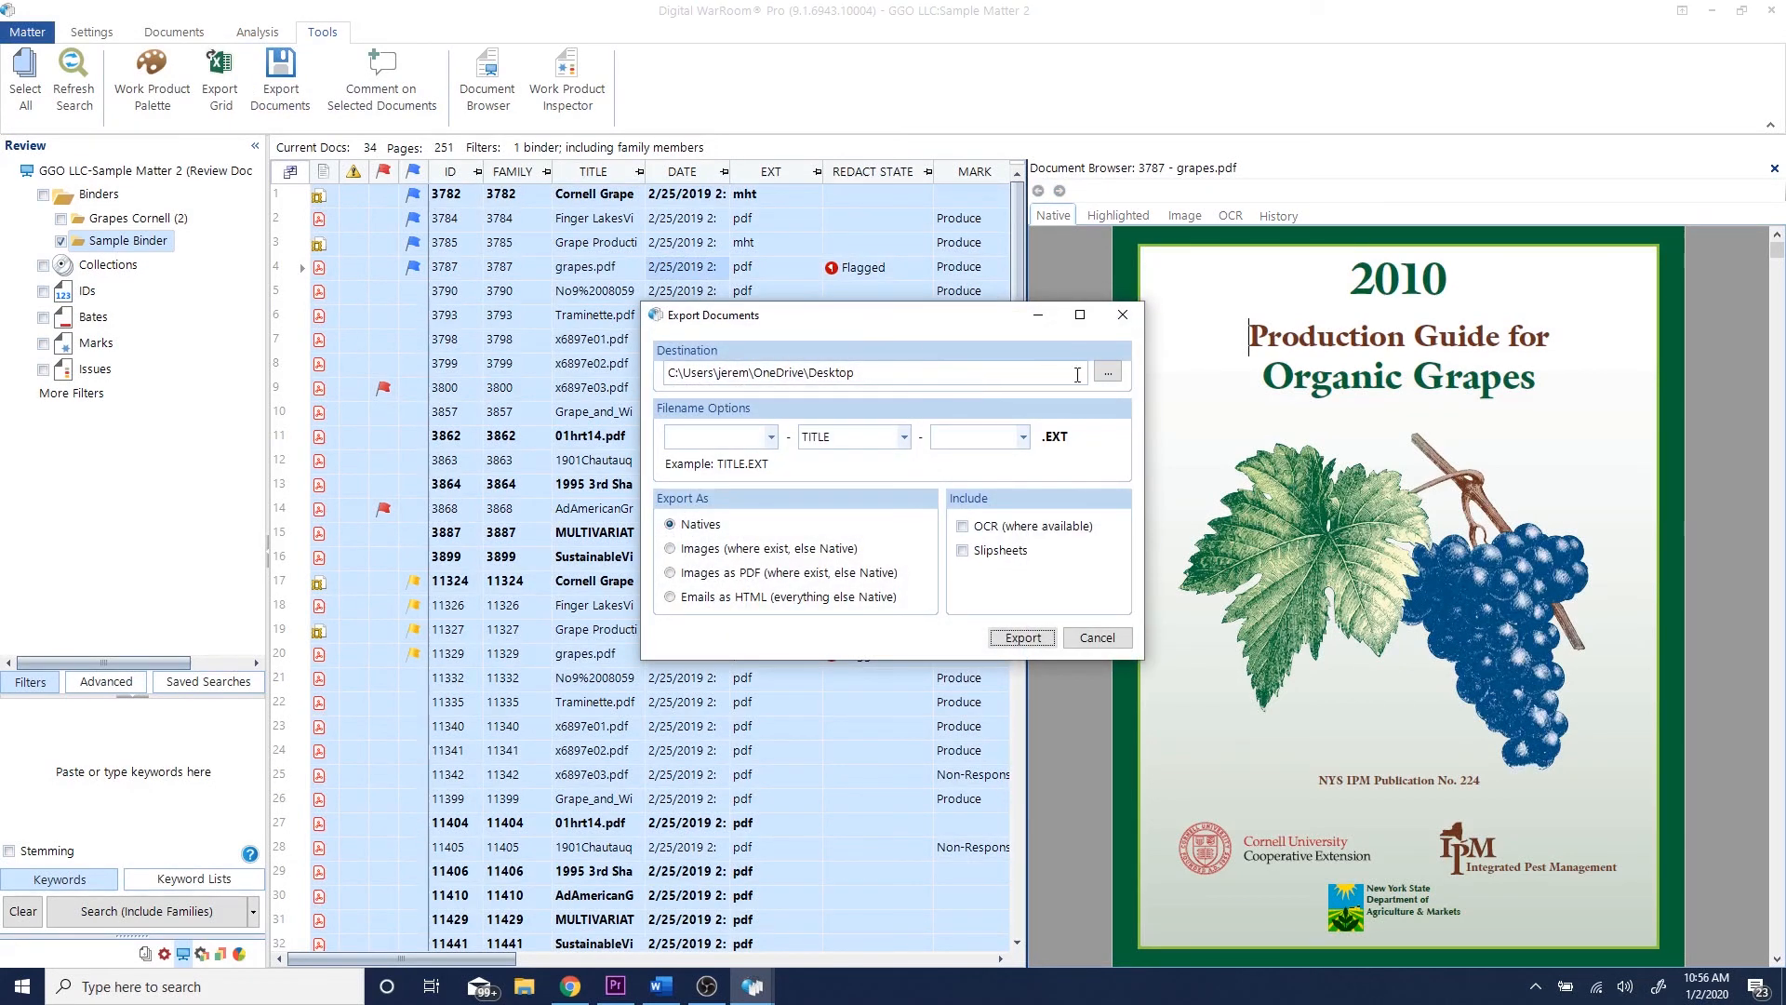
left_click(1108, 372)
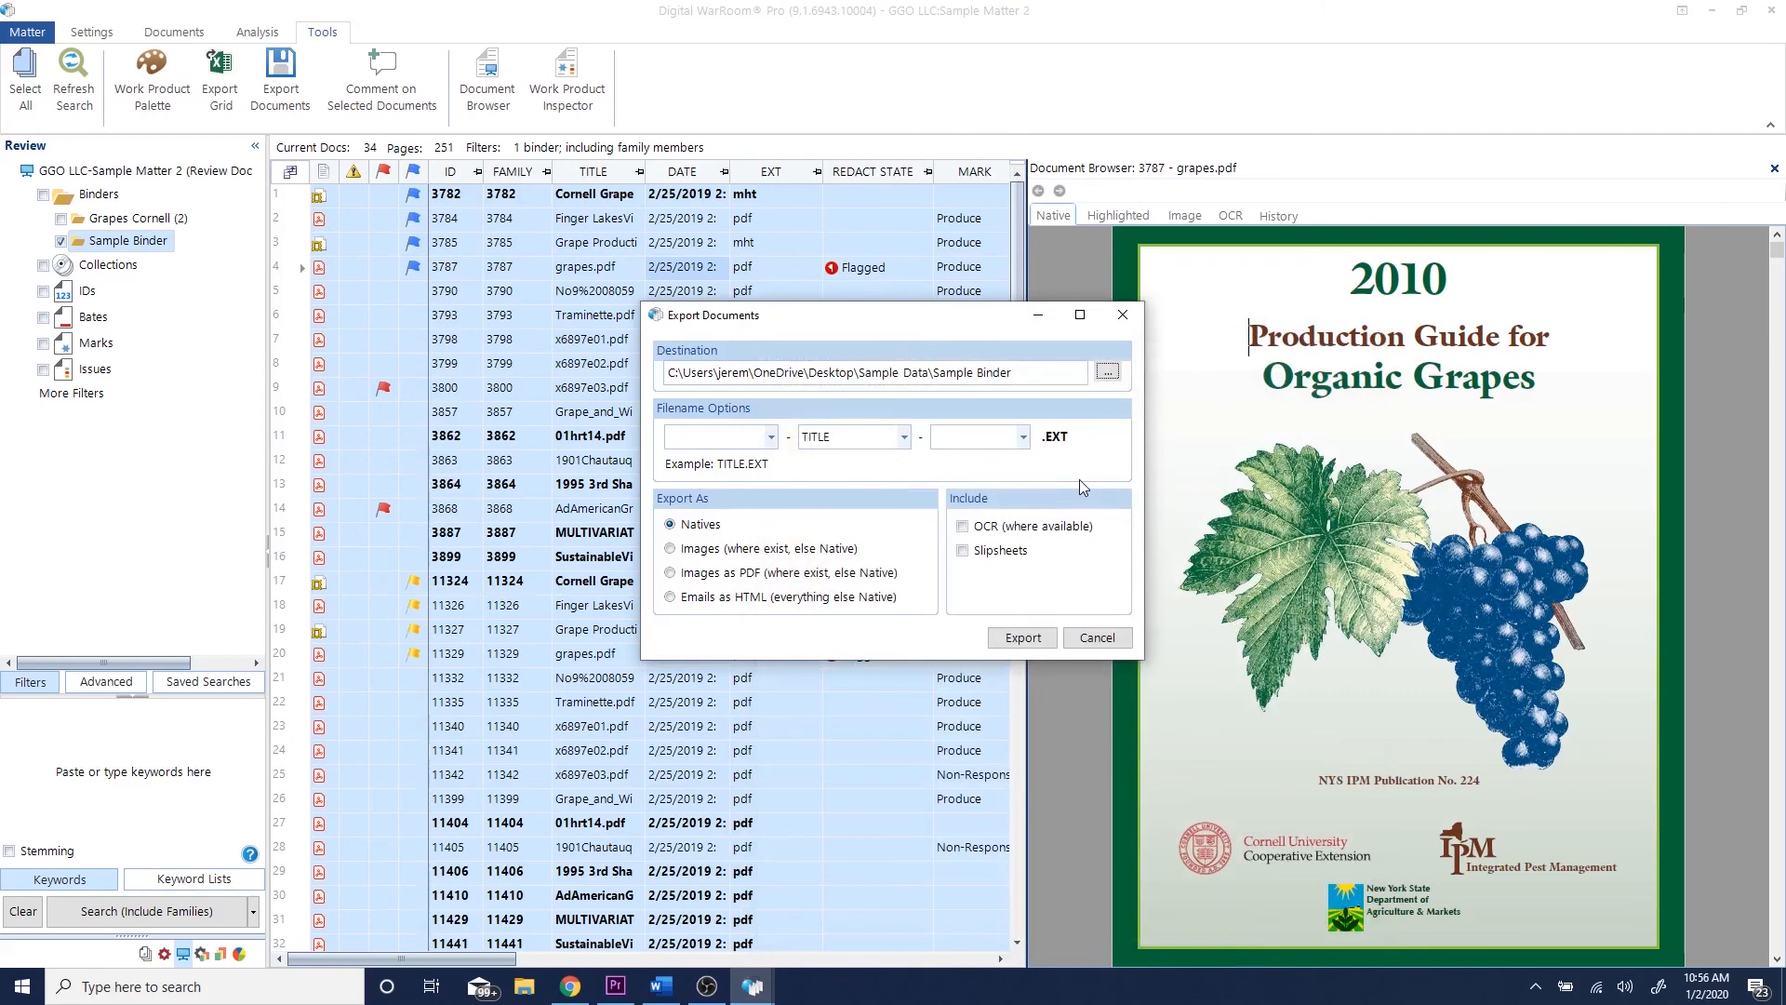
left_click(1048, 642)
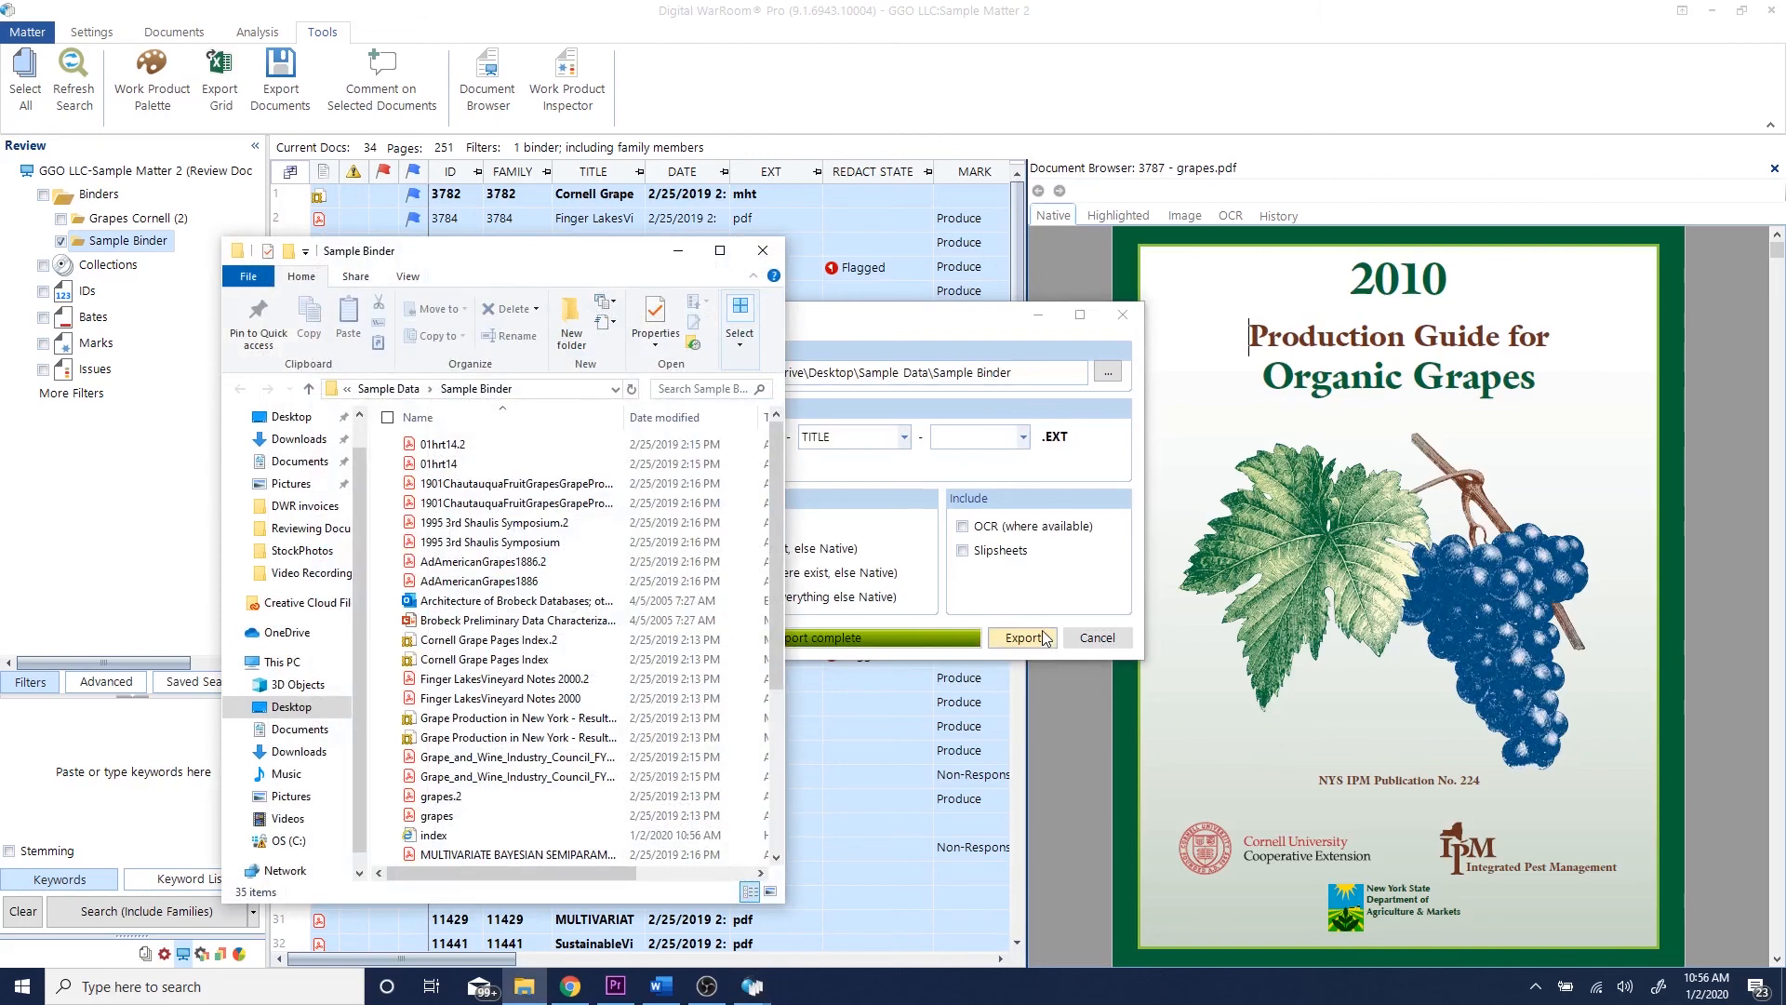
left_click(524, 449)
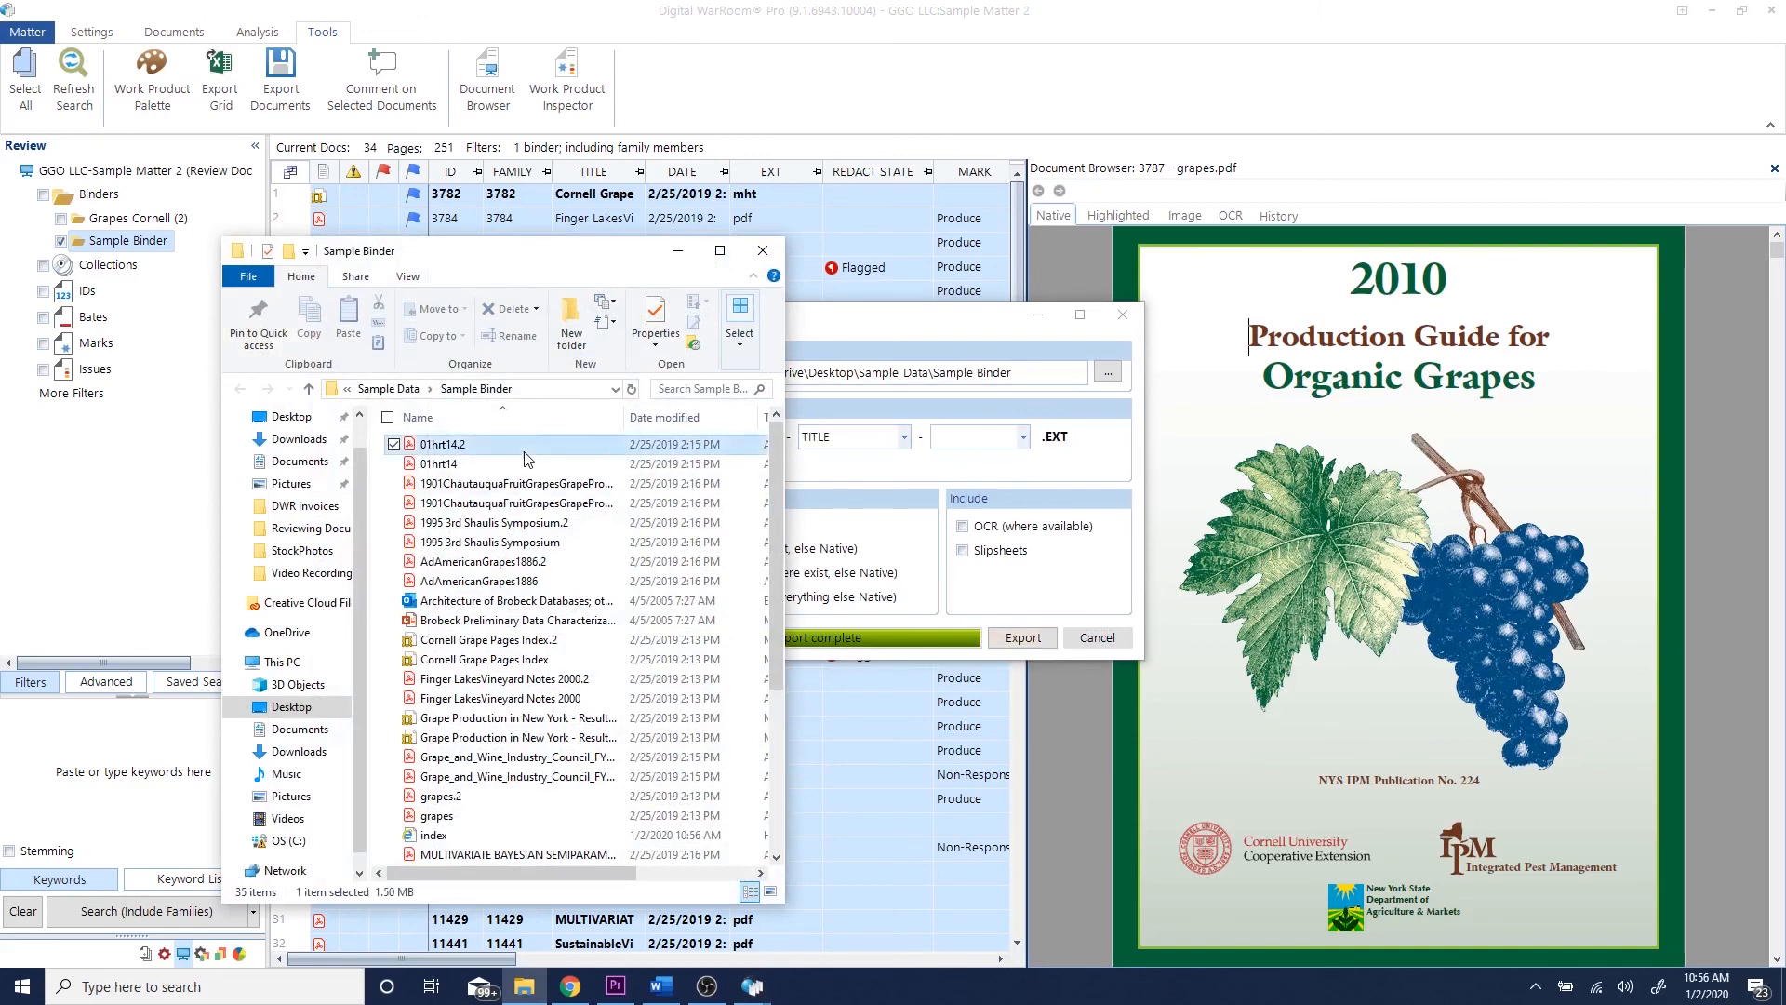